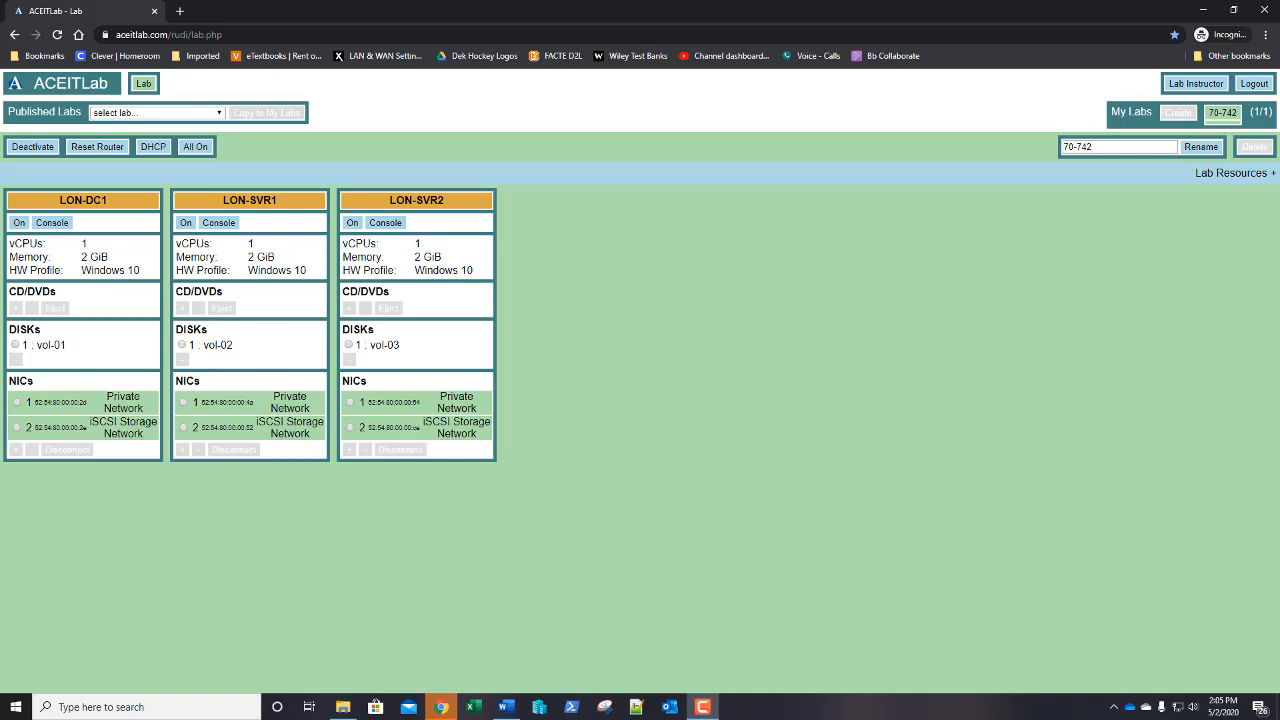
Power on the LON-DC1 virtual machine and bring up its remote console
{"action": "left_click", "coordinate": [18, 224]}
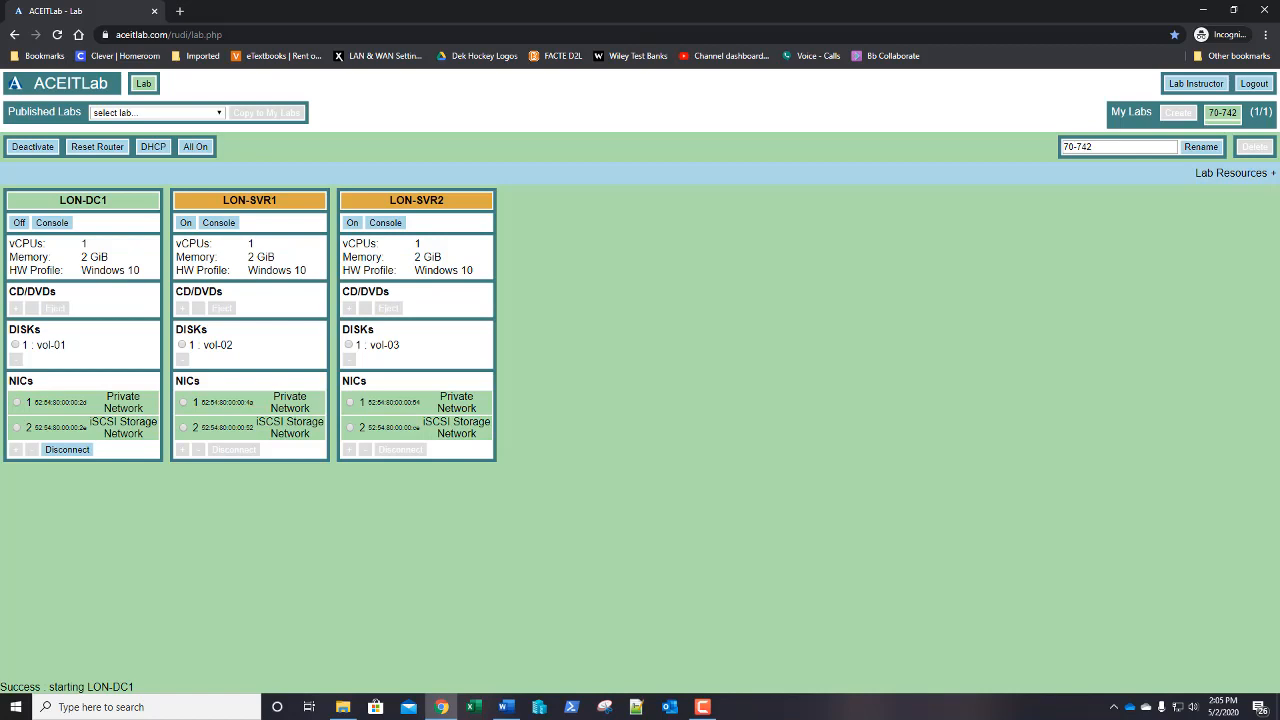
{"action": "left_click", "coordinate": [52, 223]}
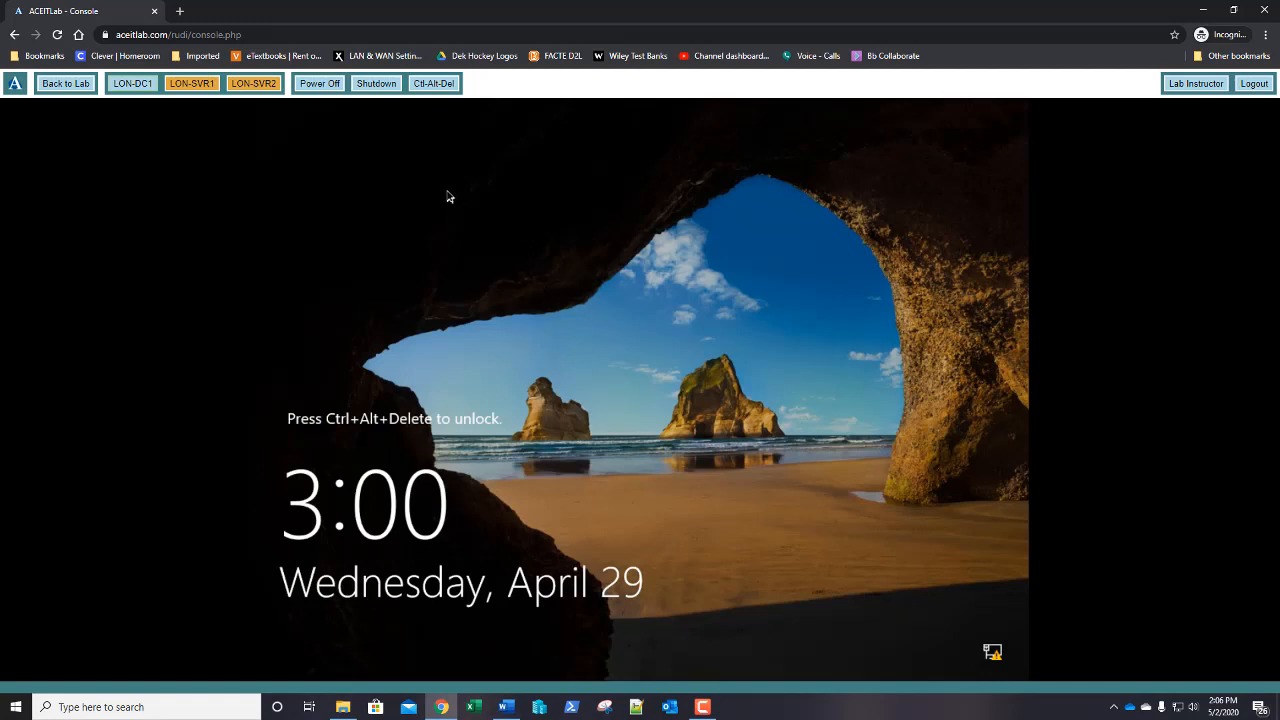
Sign in to LON-DC1 with the administrator password, retrying after an incorrect-password error
{"action": "left_click", "coordinate": [433, 84]}
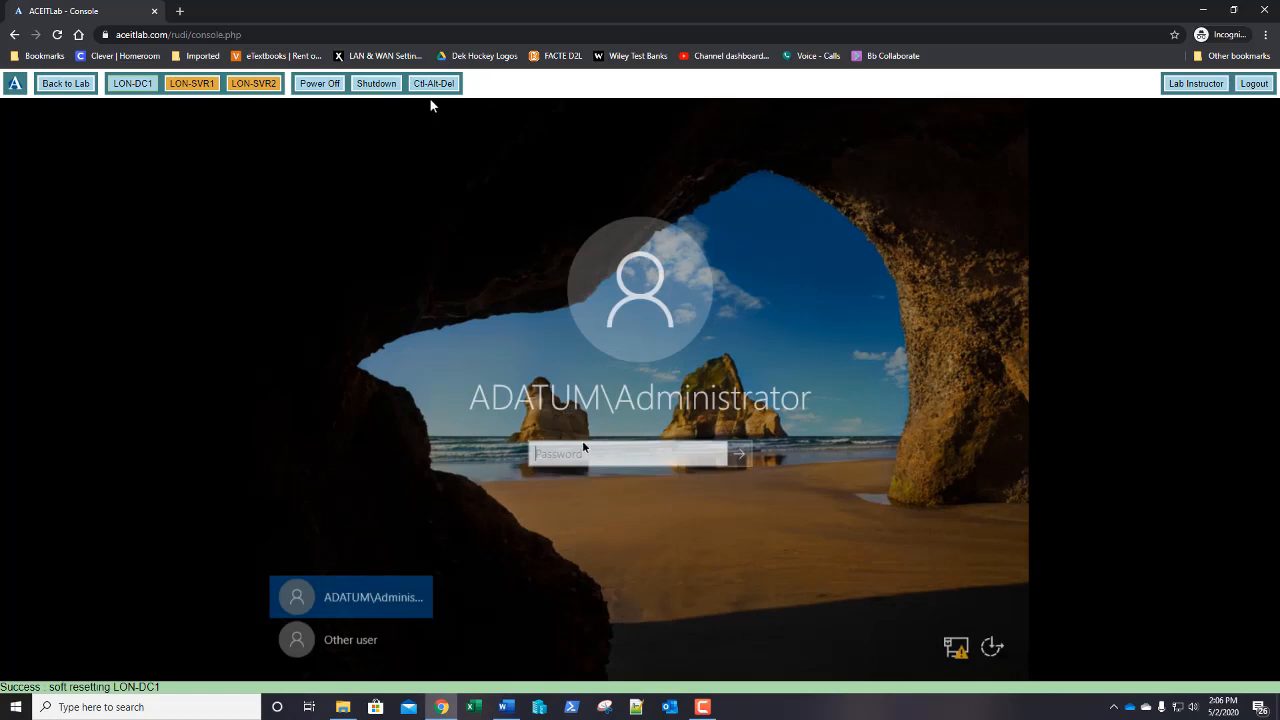
{"action": "type", "text": "Pa$$"}
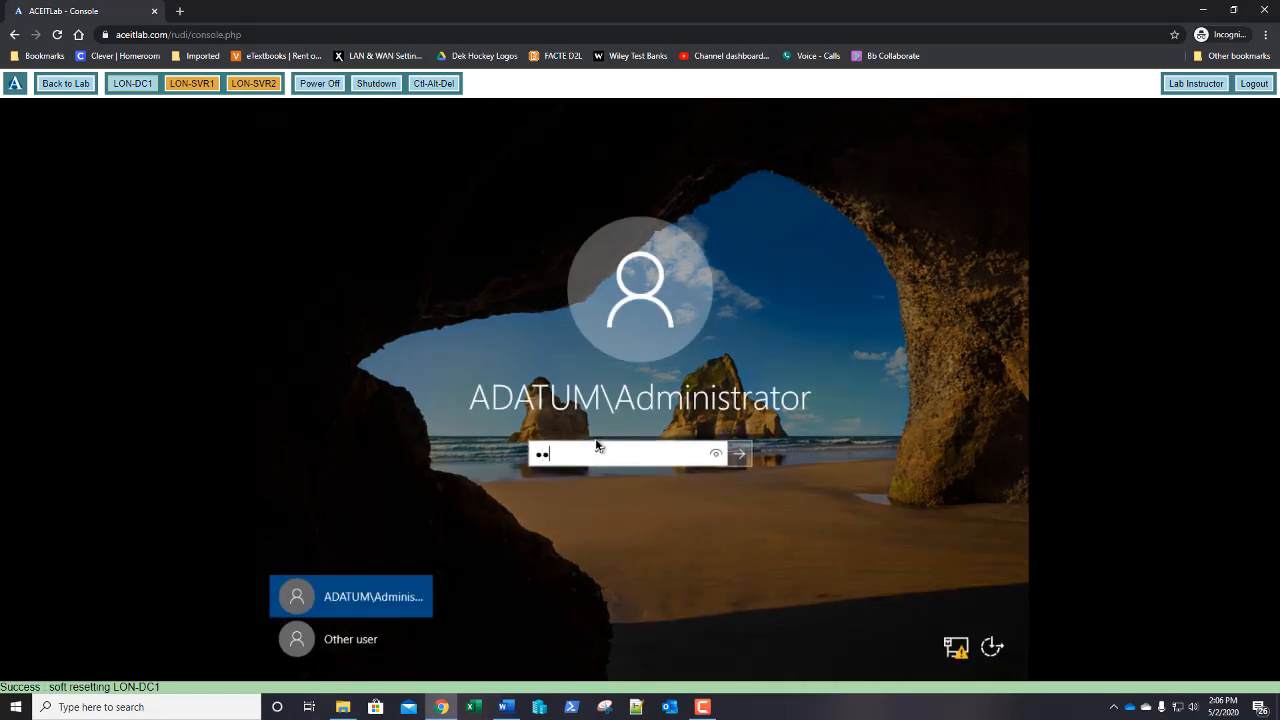
{"action": "type", "text": "w0rd"}
{"action": "key", "text": "Return"}
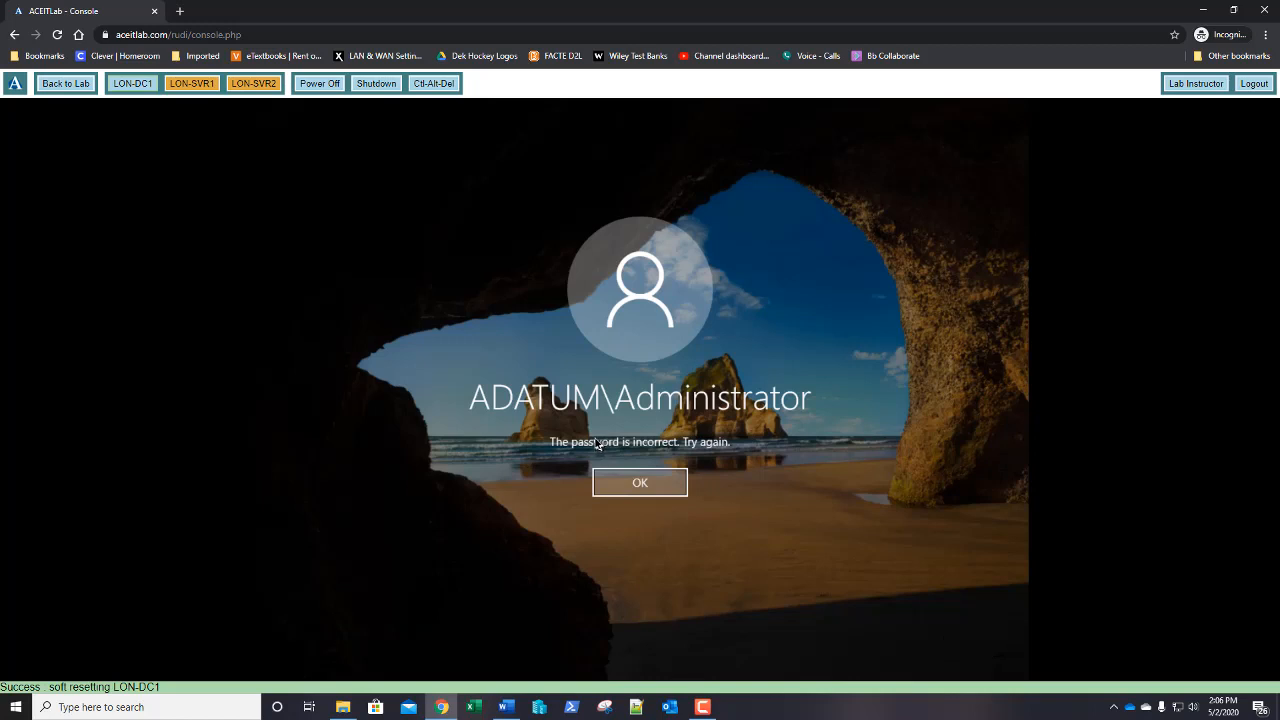
{"action": "left_click", "coordinate": [634, 488]}
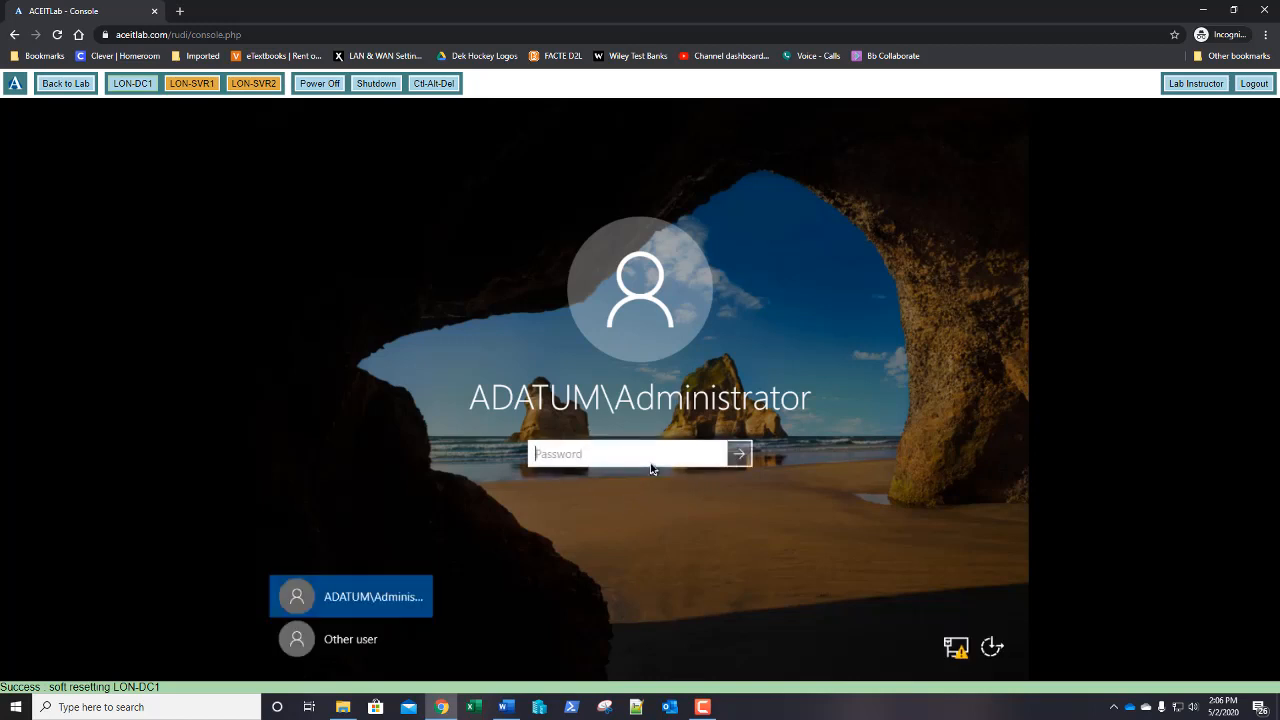
{"action": "type", "text": "Pa$$w0rd"}
{"action": "key", "text": "Return"}
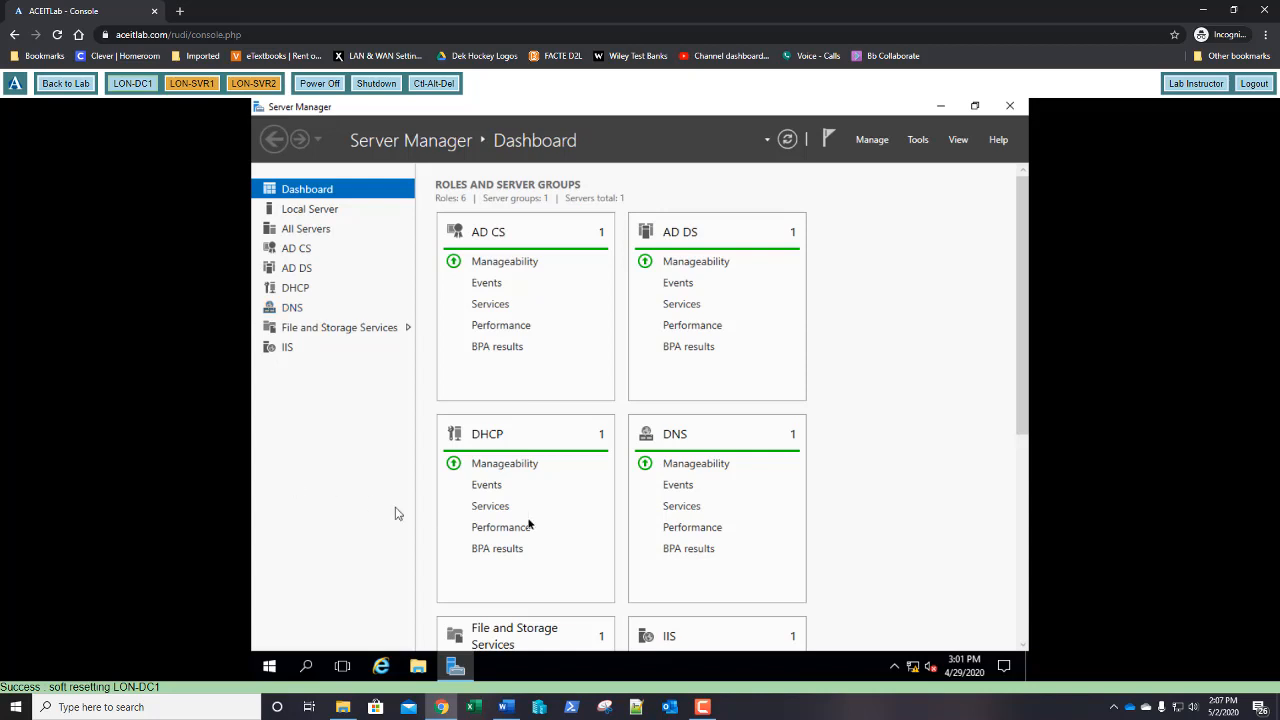
Launch Group Policy Management from Server Manager Tools and show adatum.com's Group Policy Objects
{"action": "left_click", "coordinate": [918, 139]}
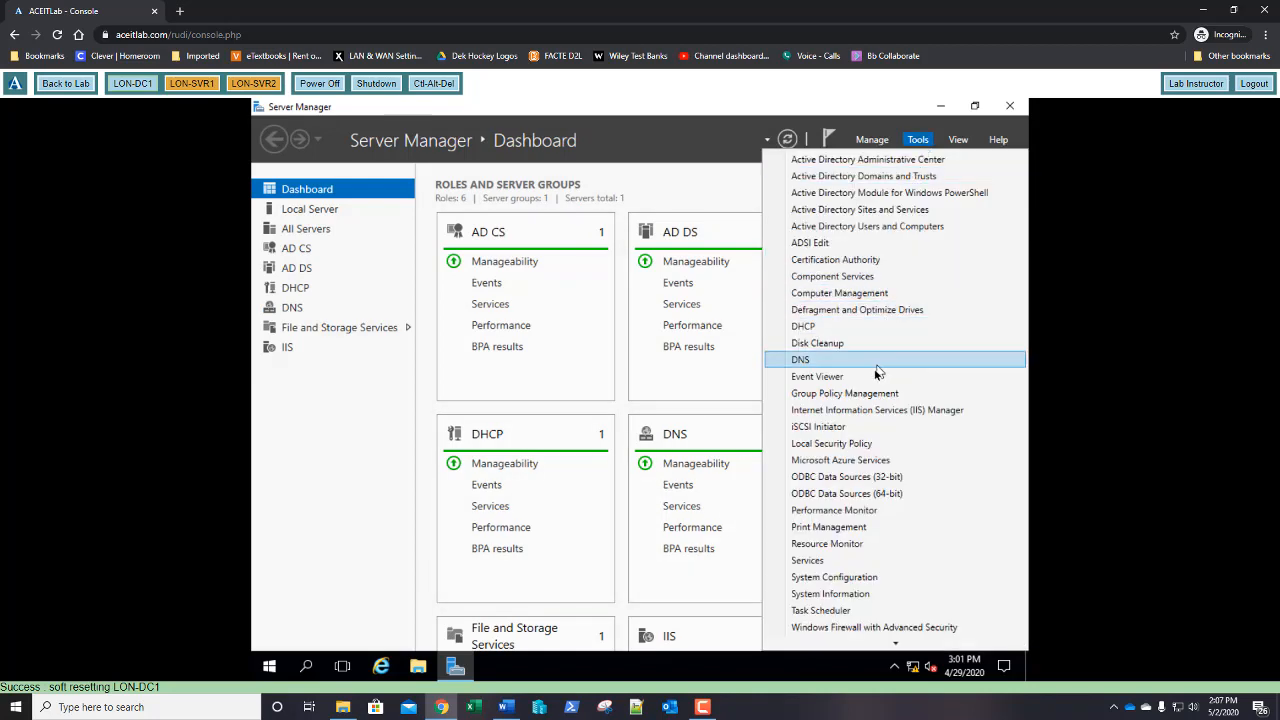
{"action": "left_click", "coordinate": [864, 395]}
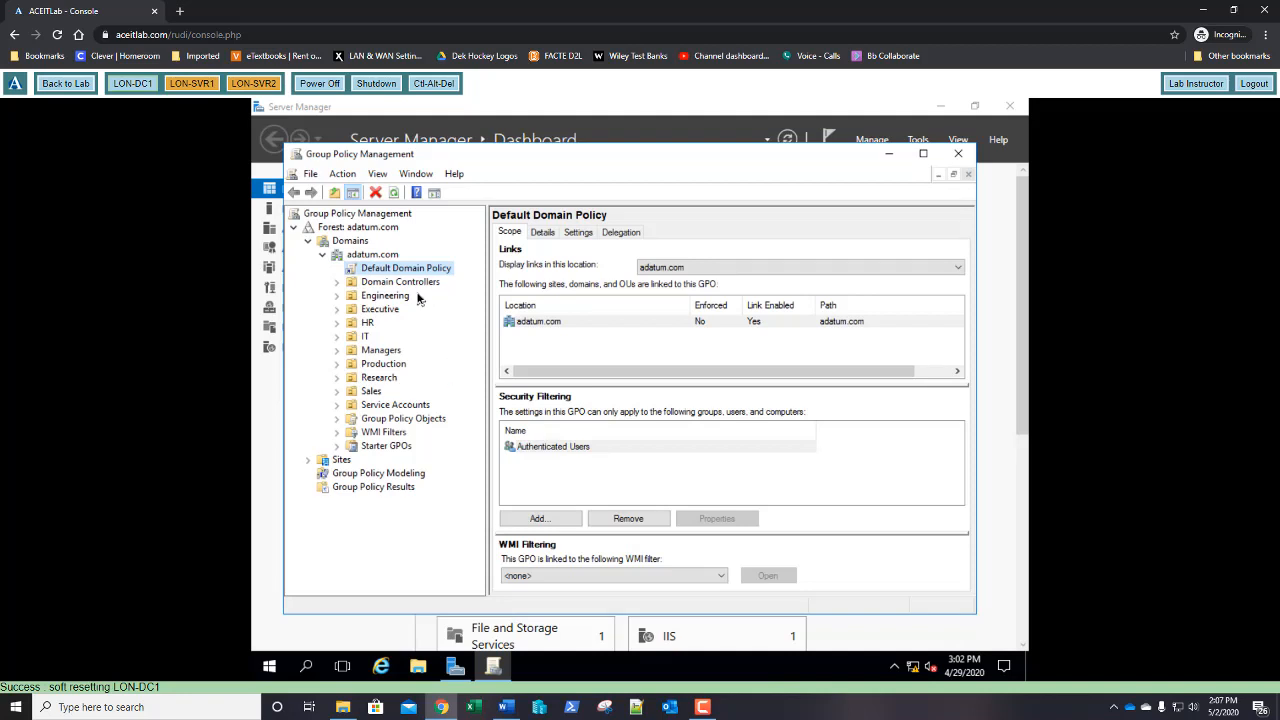
{"action": "left_click", "coordinate": [372, 256]}
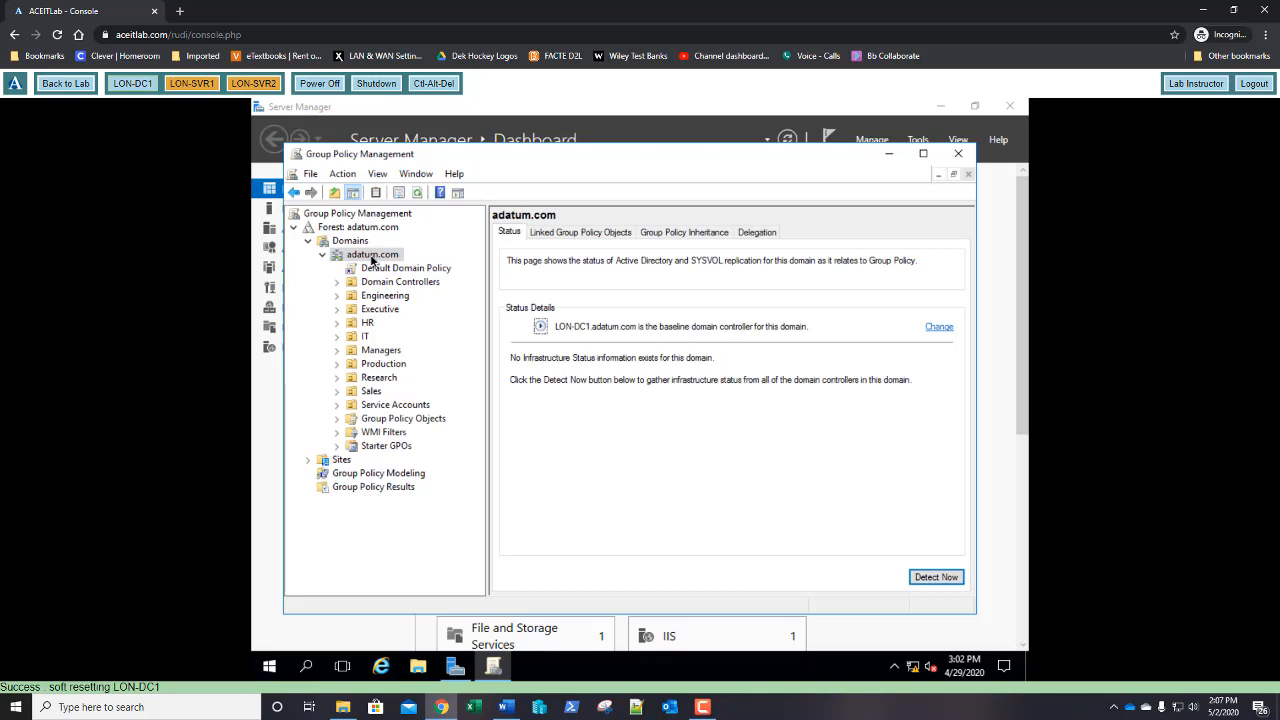
{"action": "left_click", "coordinate": [381, 421]}
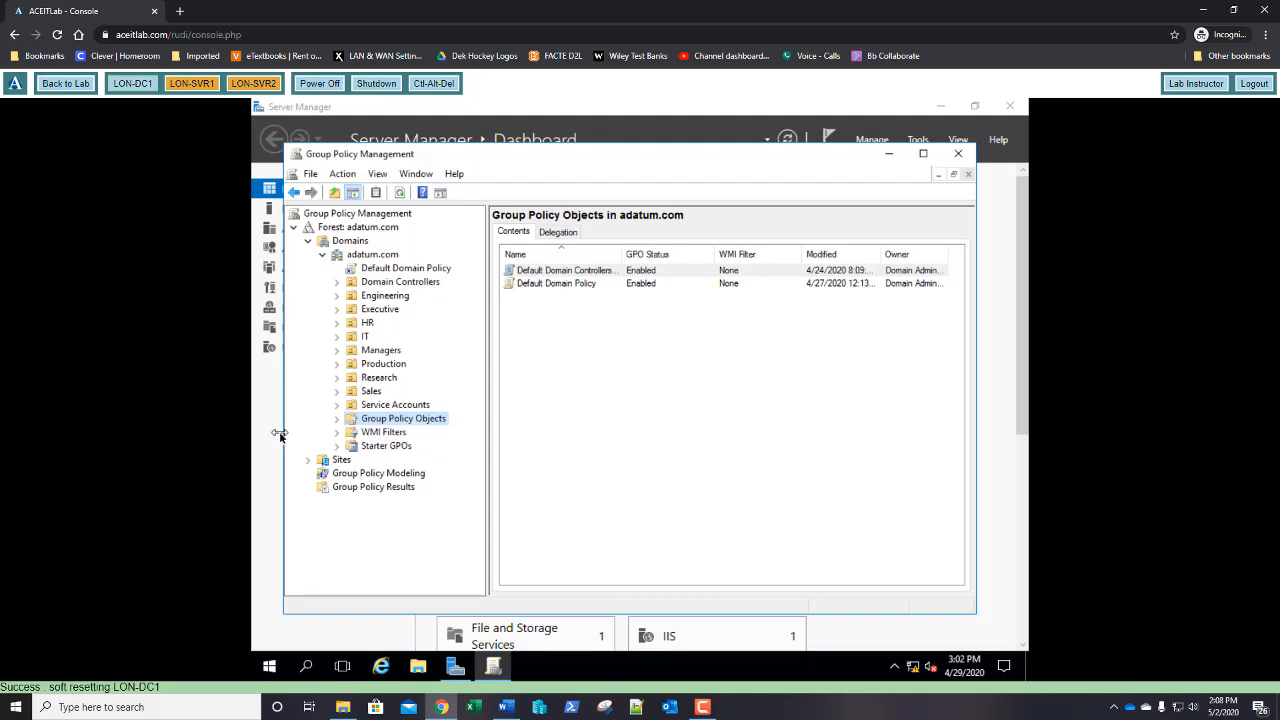
Create a GPO named New GPO1 under Group Policy Objects and edit it
{"action": "right_click", "coordinate": [408, 423]}
{"action": "left_click", "coordinate": [429, 428]}
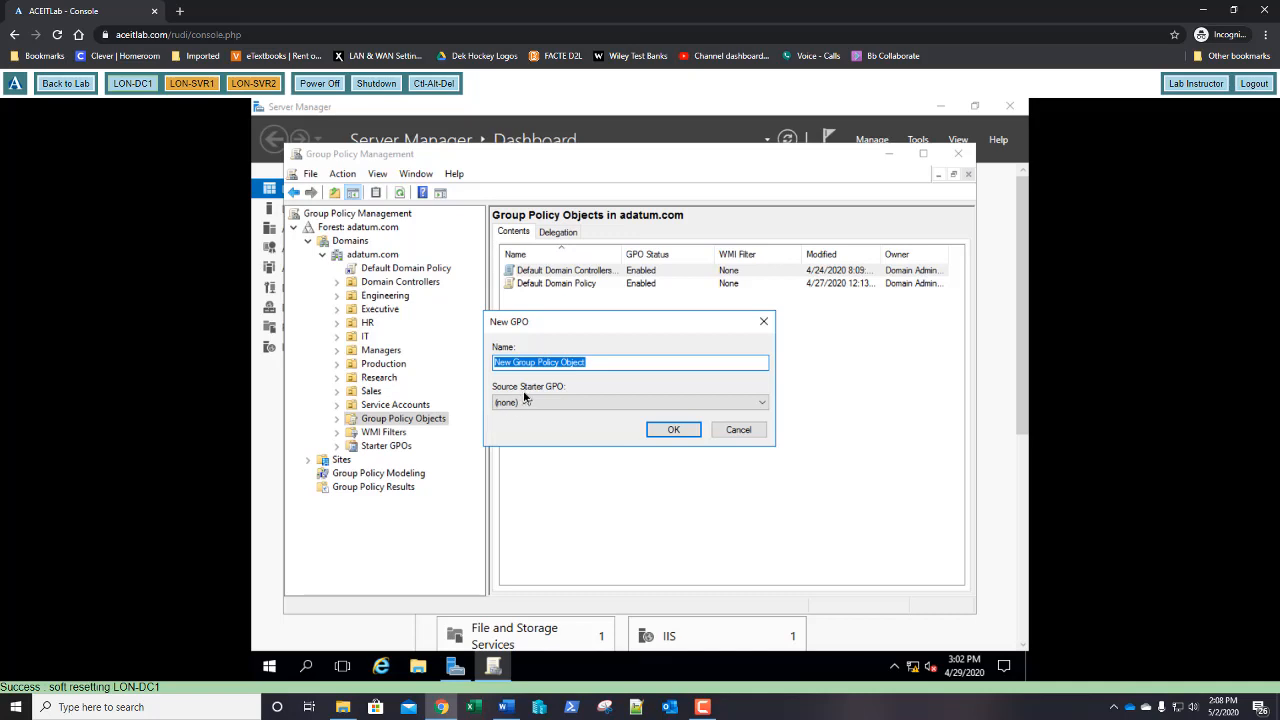
{"action": "type", "text": "New GPO1"}
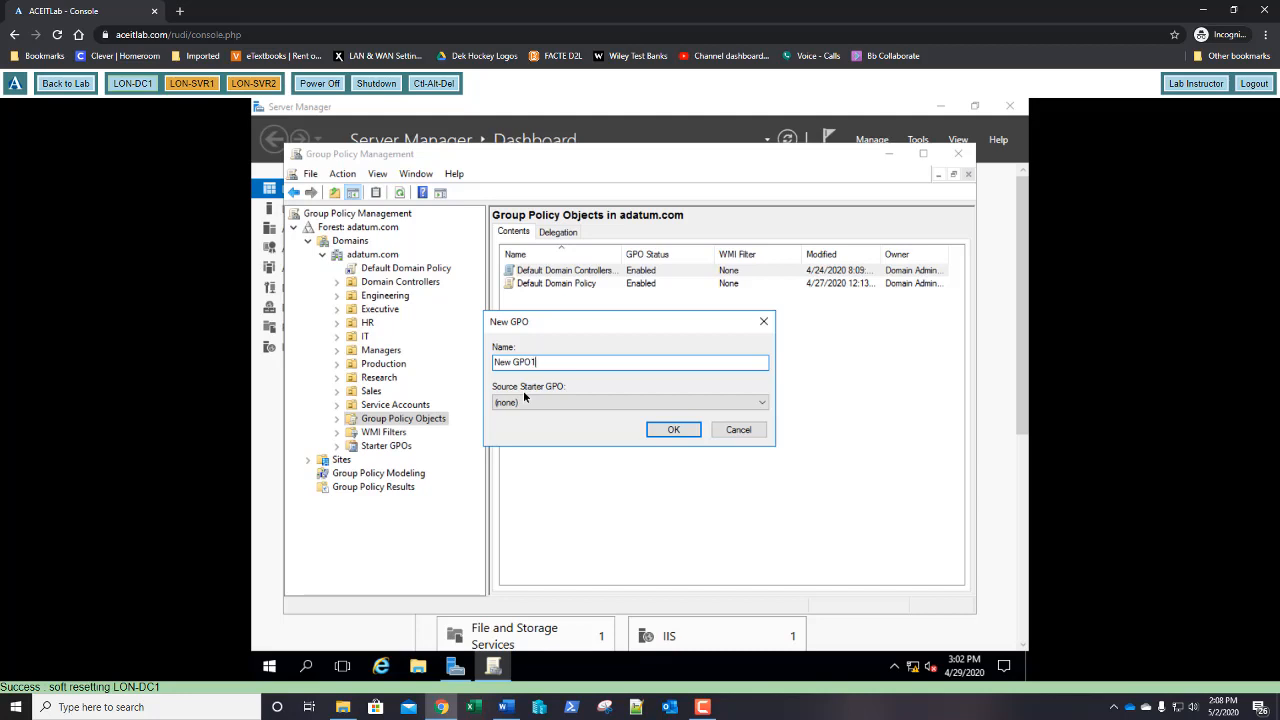
{"action": "key", "text": "Return"}
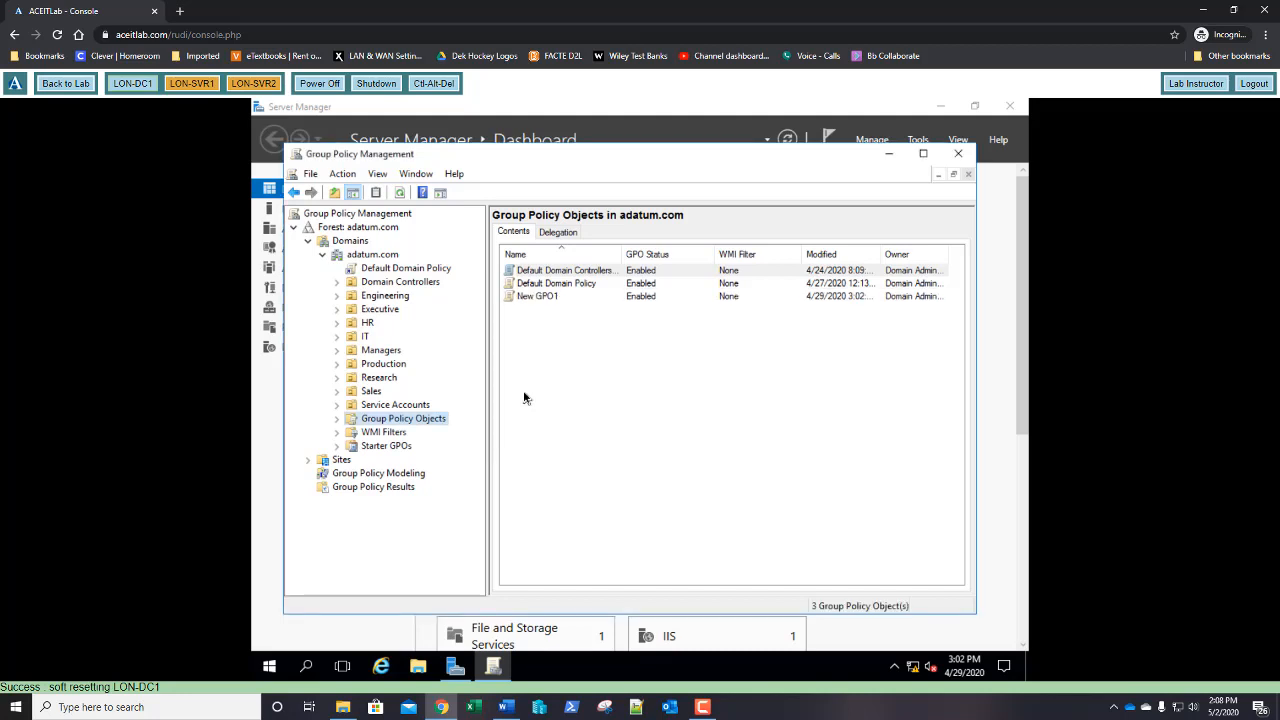
{"action": "right_click", "coordinate": [537, 300]}
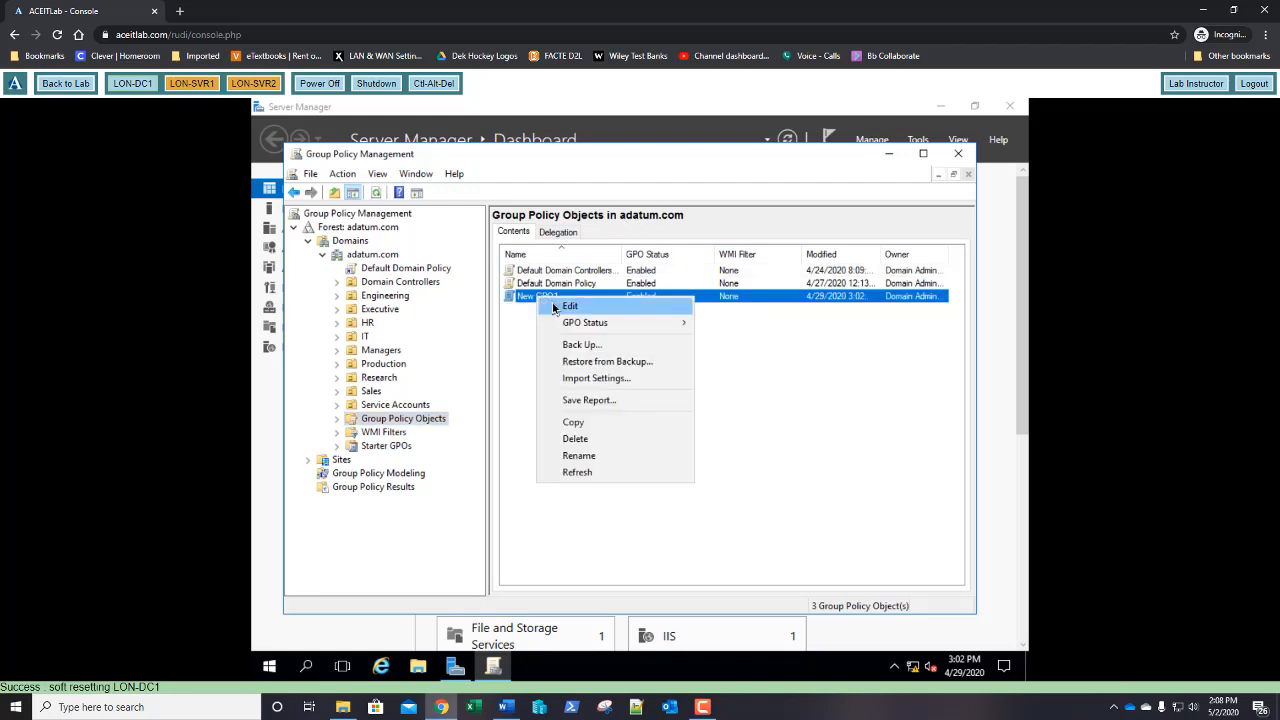
{"action": "left_click", "coordinate": [567, 306]}
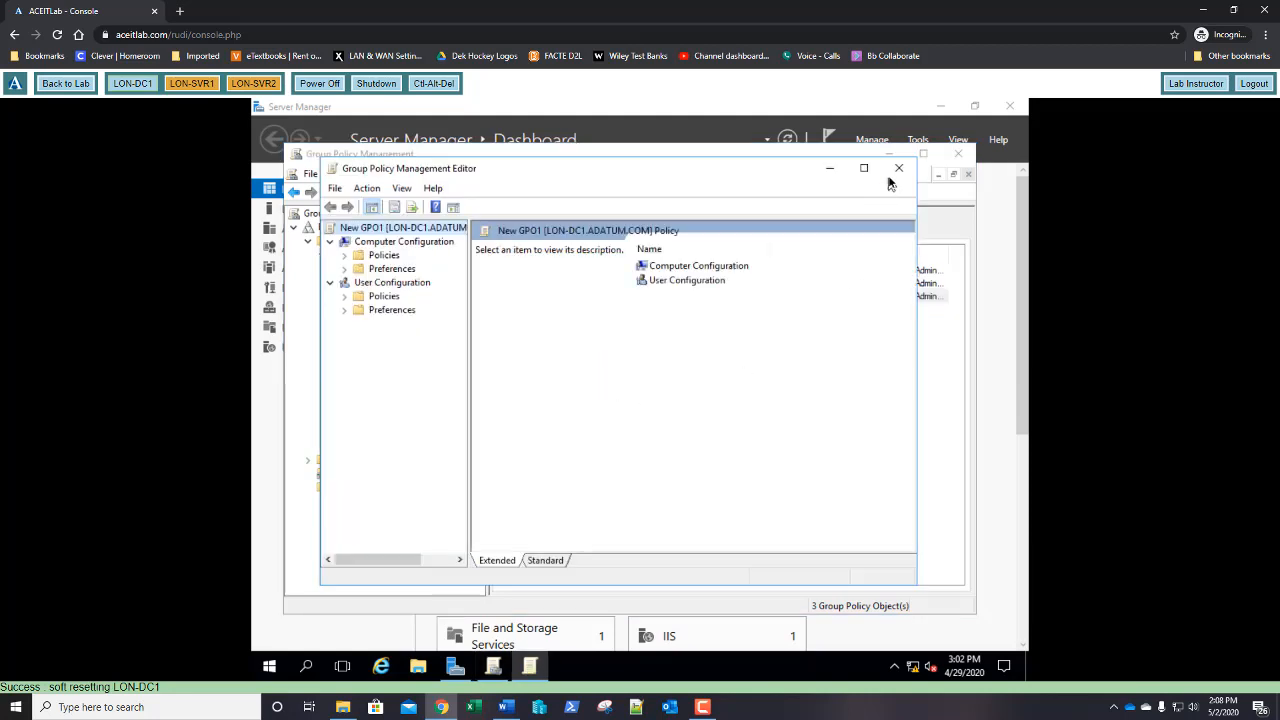
Maximize the editor and navigate to User Policies > Administrative Templates > Control Panel > Personalization
{"action": "left_click", "coordinate": [864, 168]}
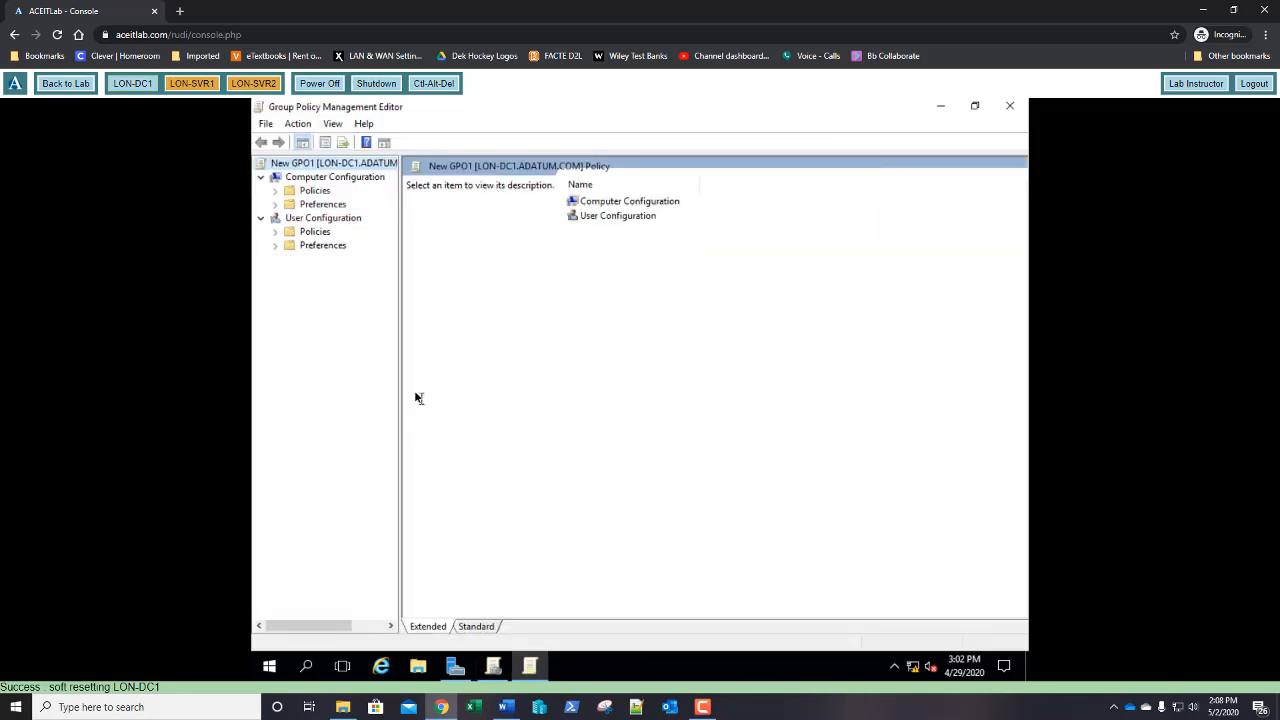
{"action": "left_click_drag", "start_coordinate": [401, 368], "coordinate": [462, 383]}
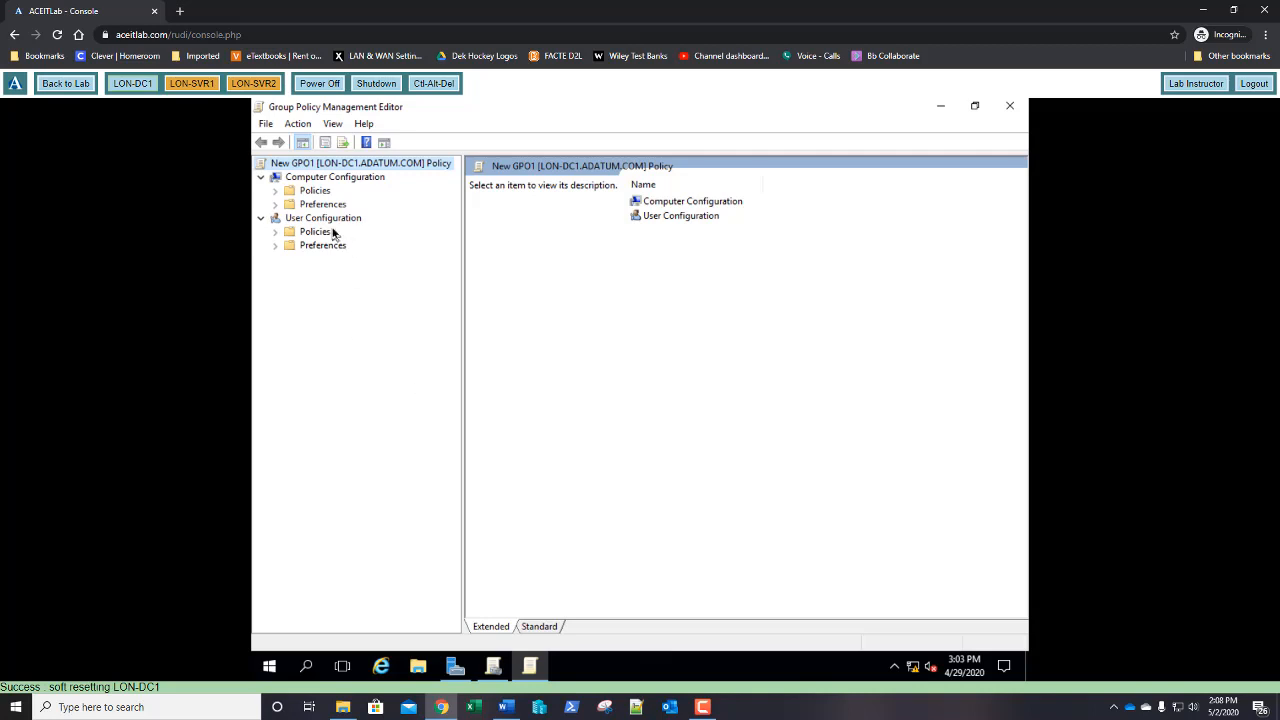
{"action": "left_click", "coordinate": [276, 232]}
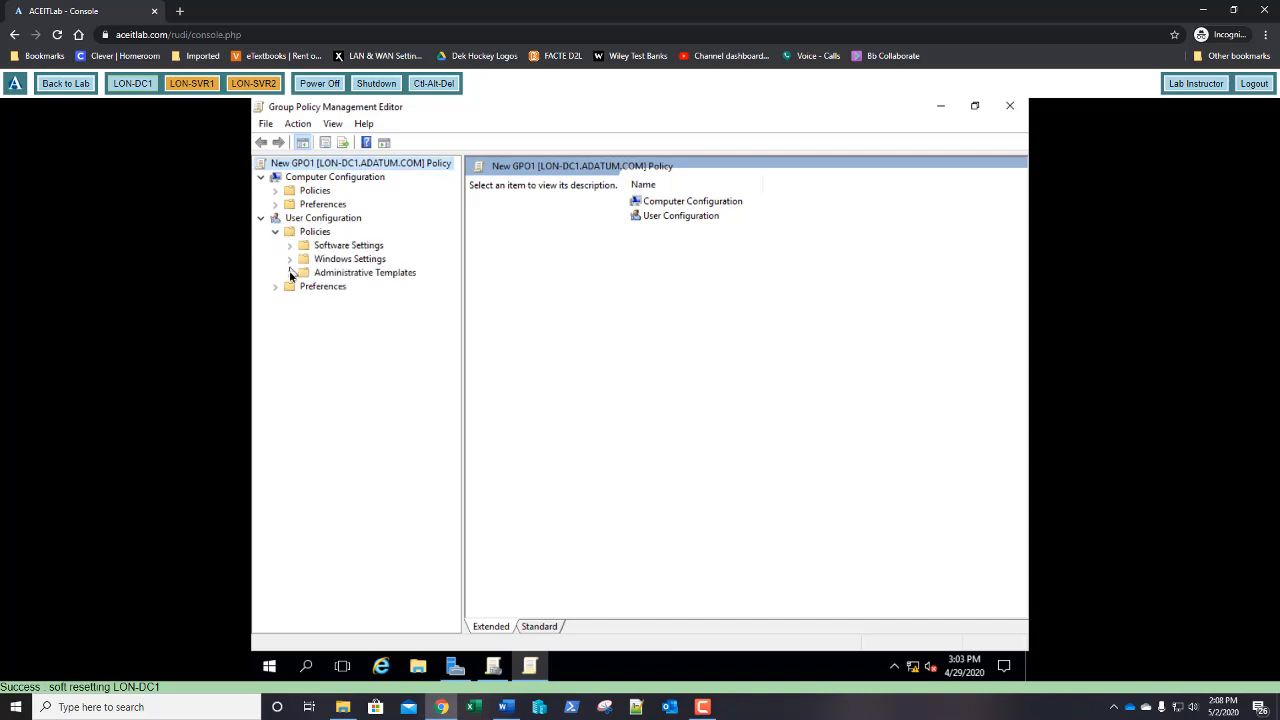
{"action": "left_click", "coordinate": [290, 273]}
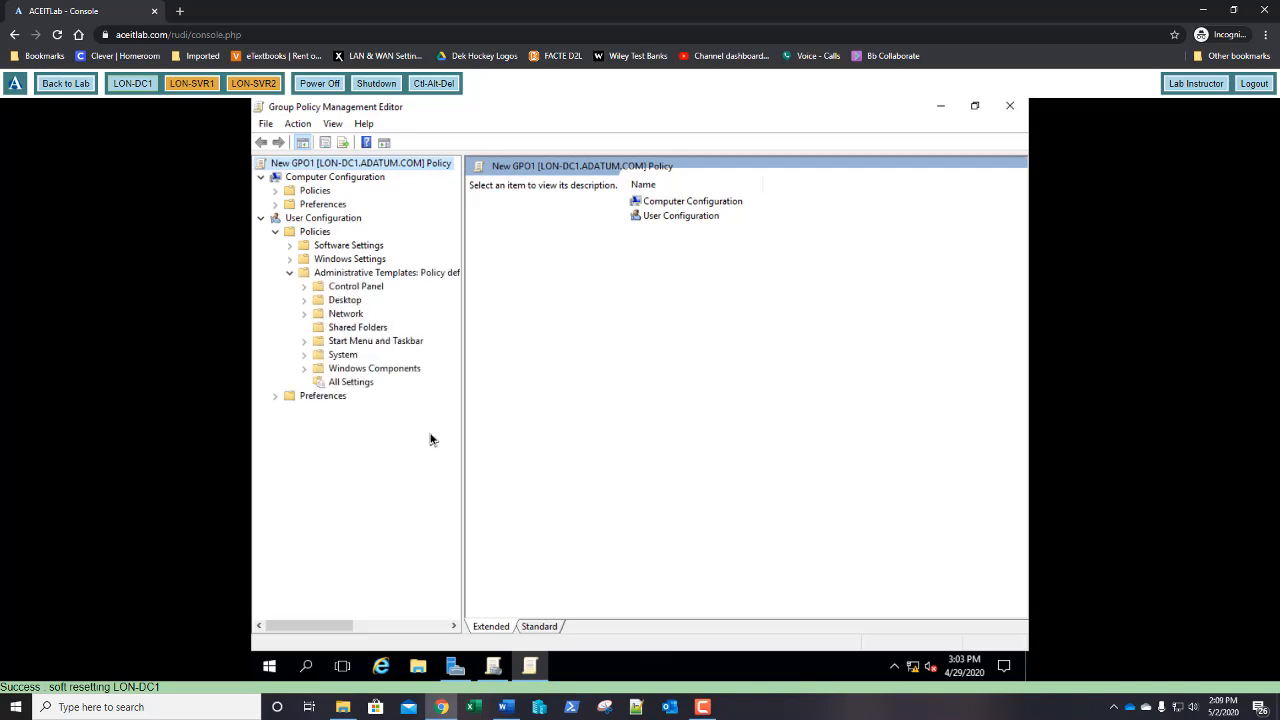
{"action": "left_click", "coordinate": [304, 287]}
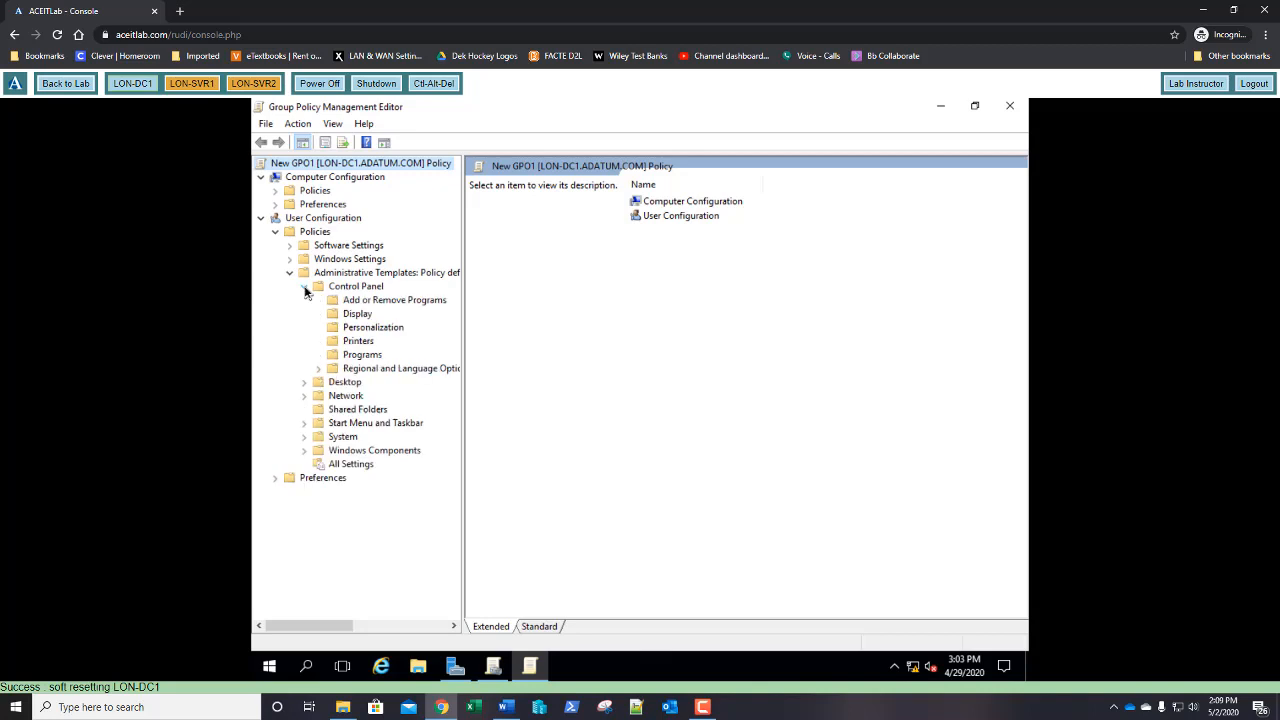
{"action": "left_click", "coordinate": [356, 330]}
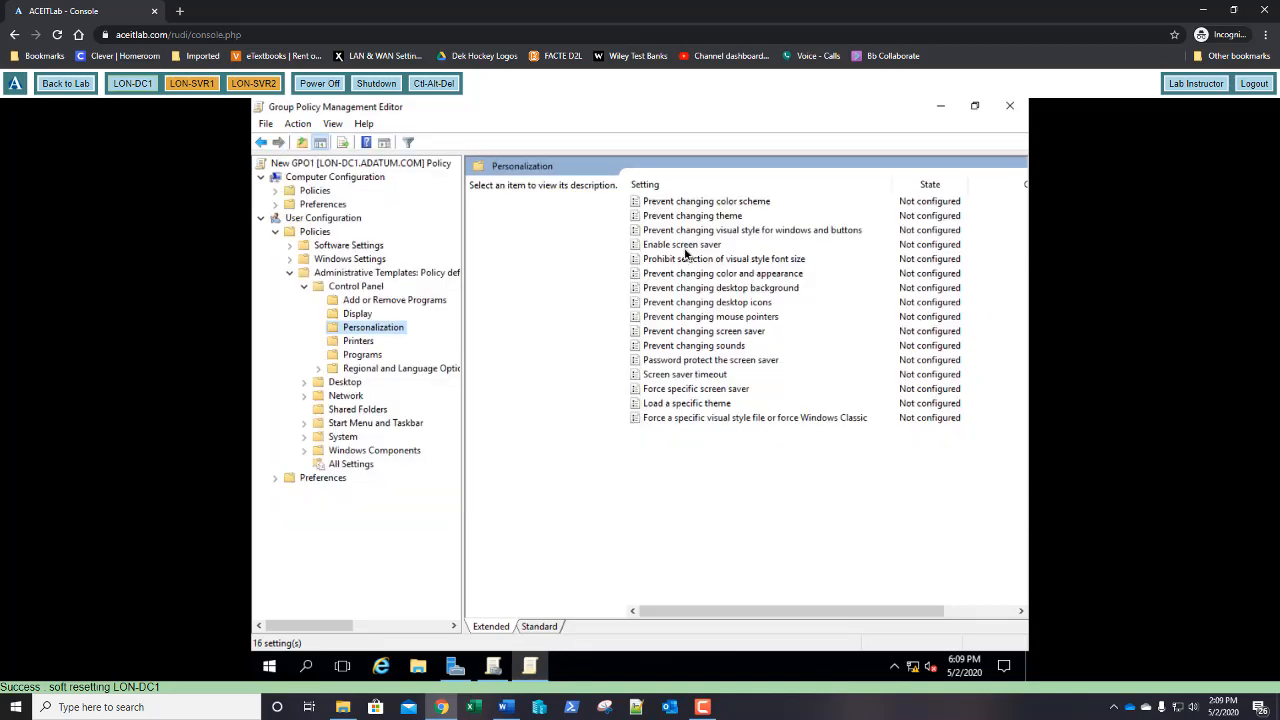
Set Enable screen saver to Enabled in New GPO1
{"action": "left_click", "coordinate": [686, 250]}
{"action": "double_click", "coordinate": [686, 252]}
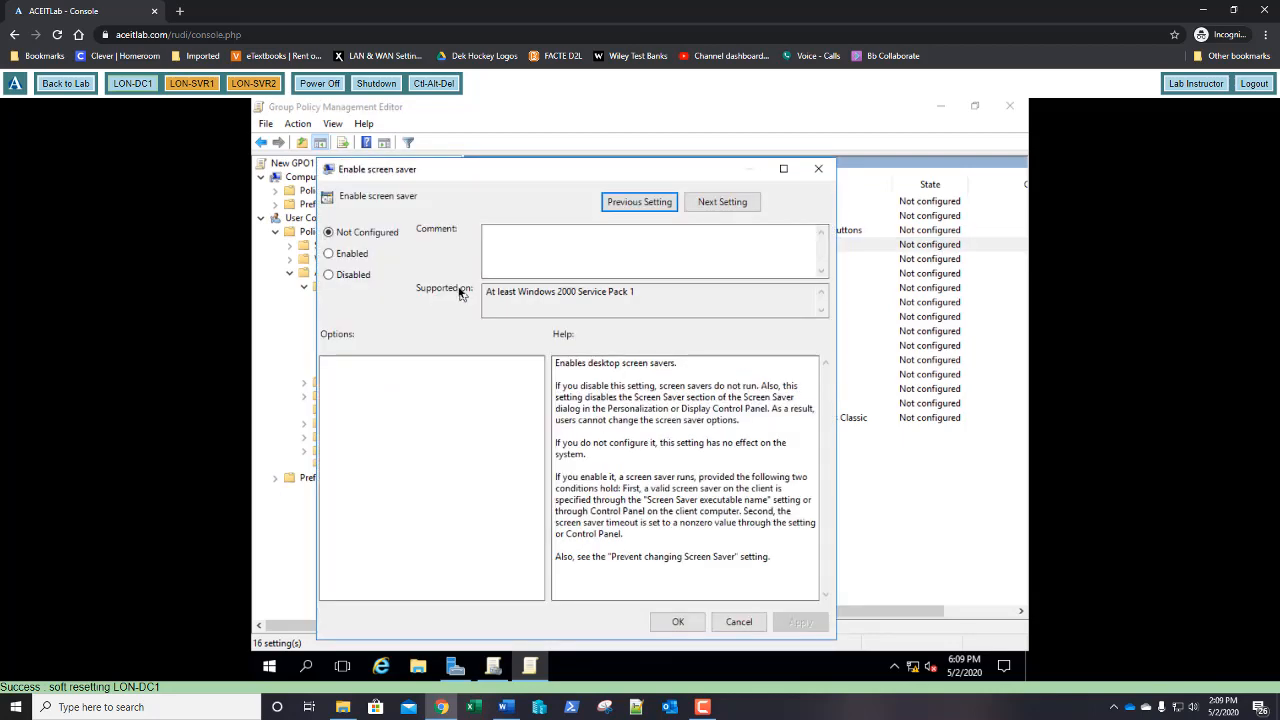
{"action": "left_click", "coordinate": [345, 258]}
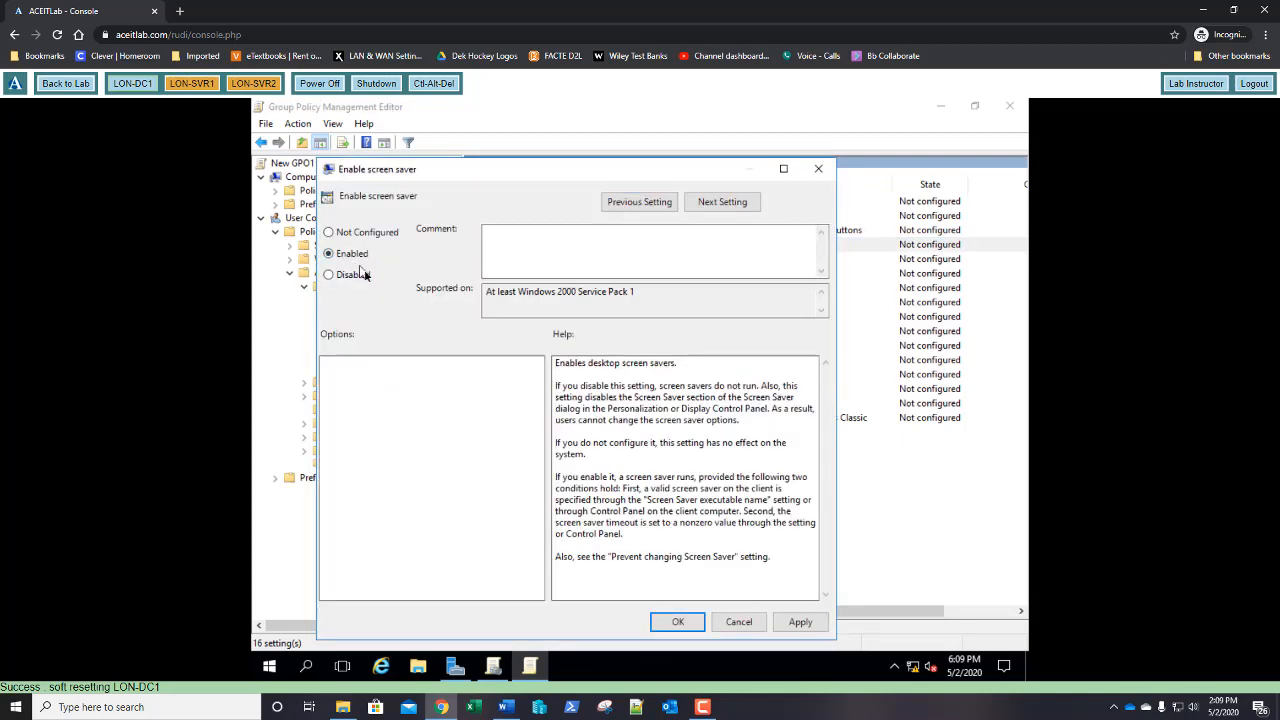
{"action": "left_click", "coordinate": [676, 628]}
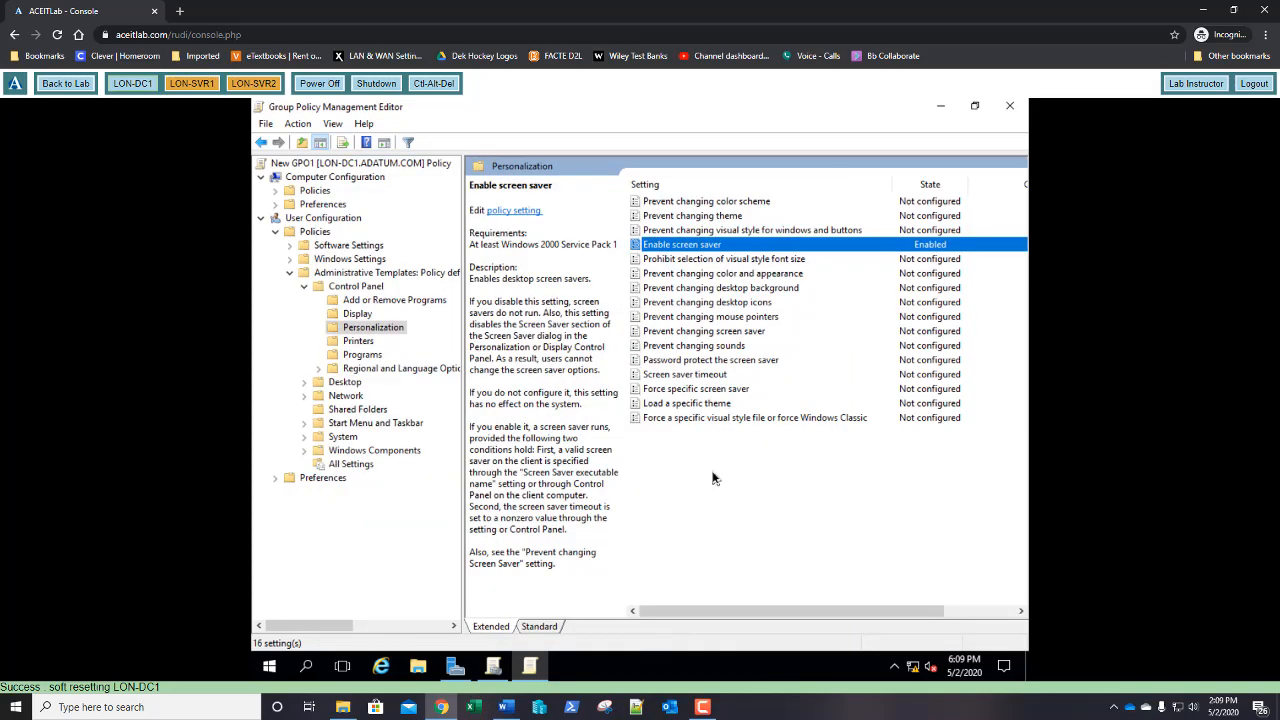
Enable Screen saver timeout with the wait changed from 900 to 600 seconds
{"action": "left_click", "coordinate": [686, 377]}
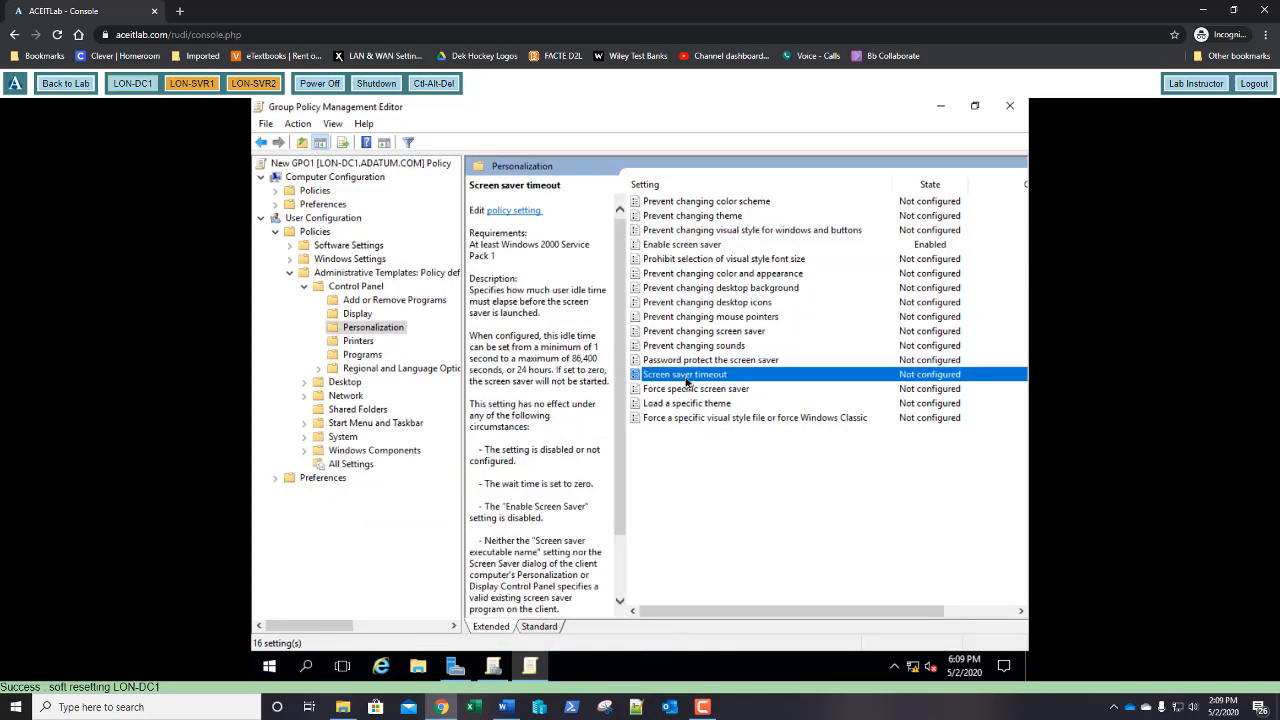
{"action": "double_click", "coordinate": [686, 377]}
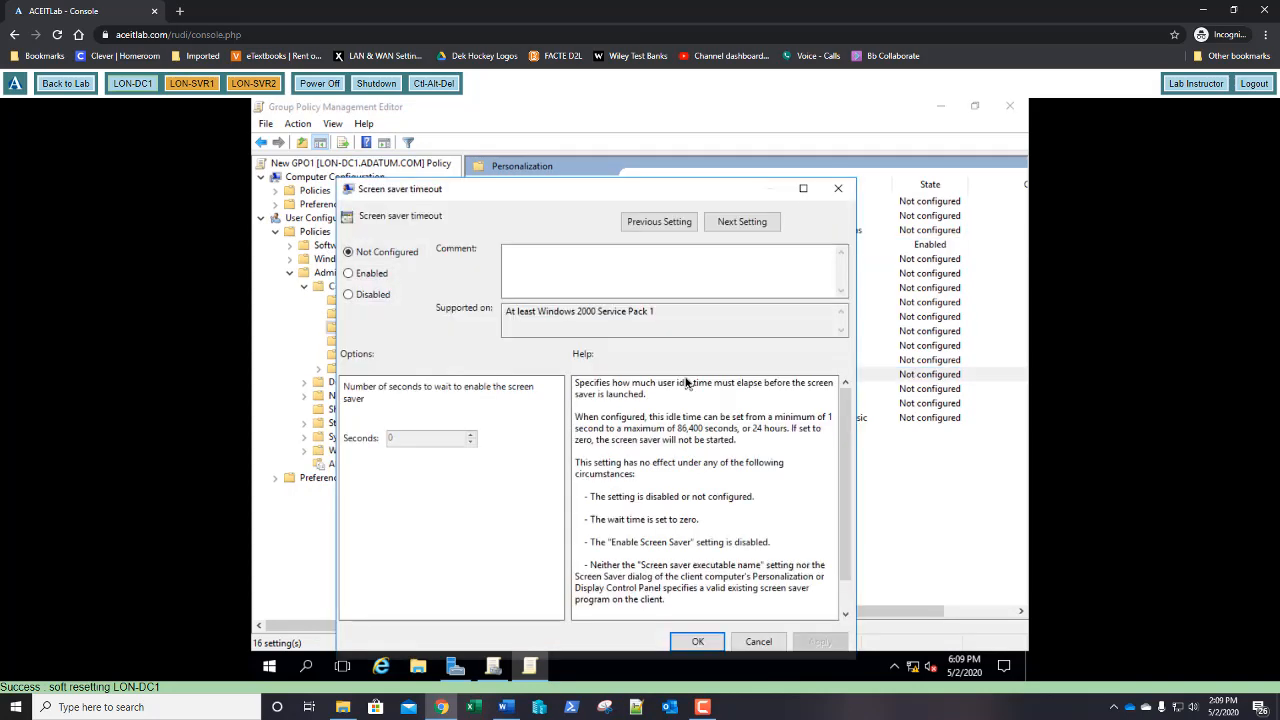
{"action": "left_click", "coordinate": [370, 273]}
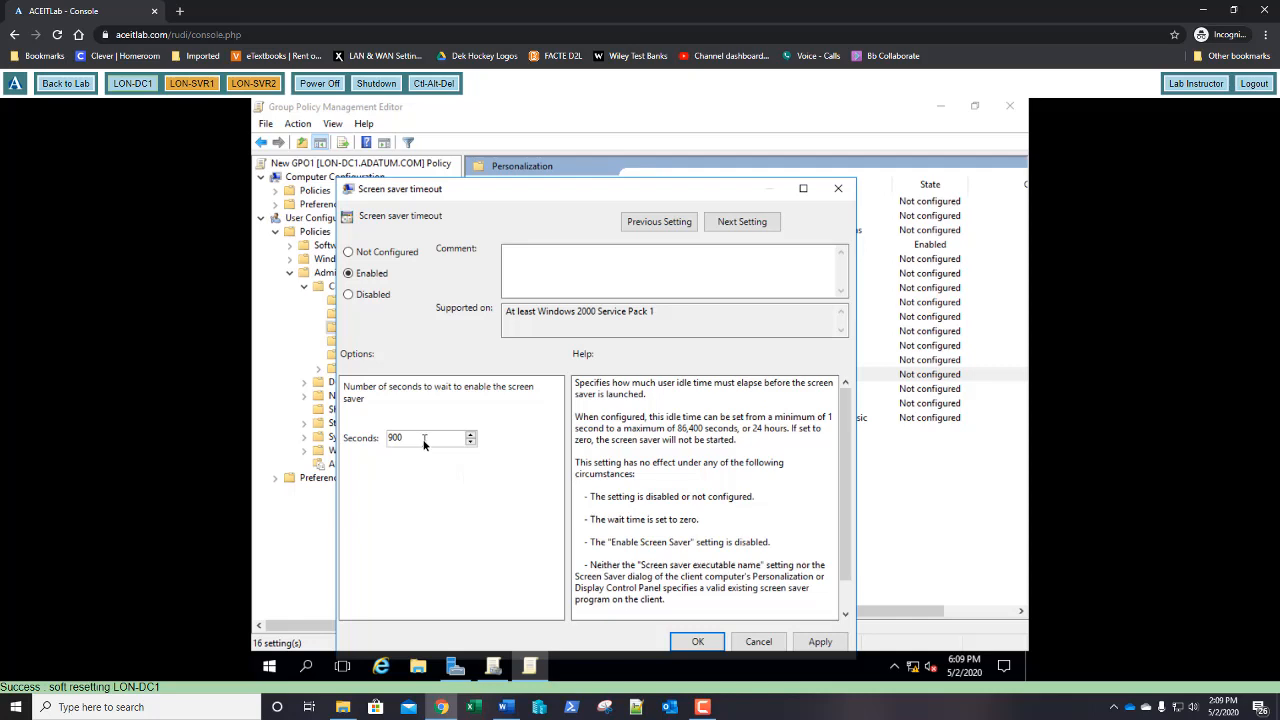
{"action": "left_click_drag", "start_coordinate": [424, 444], "coordinate": [372, 441]}
{"action": "type", "text": "600"}
{"action": "left_click", "coordinate": [698, 643]}
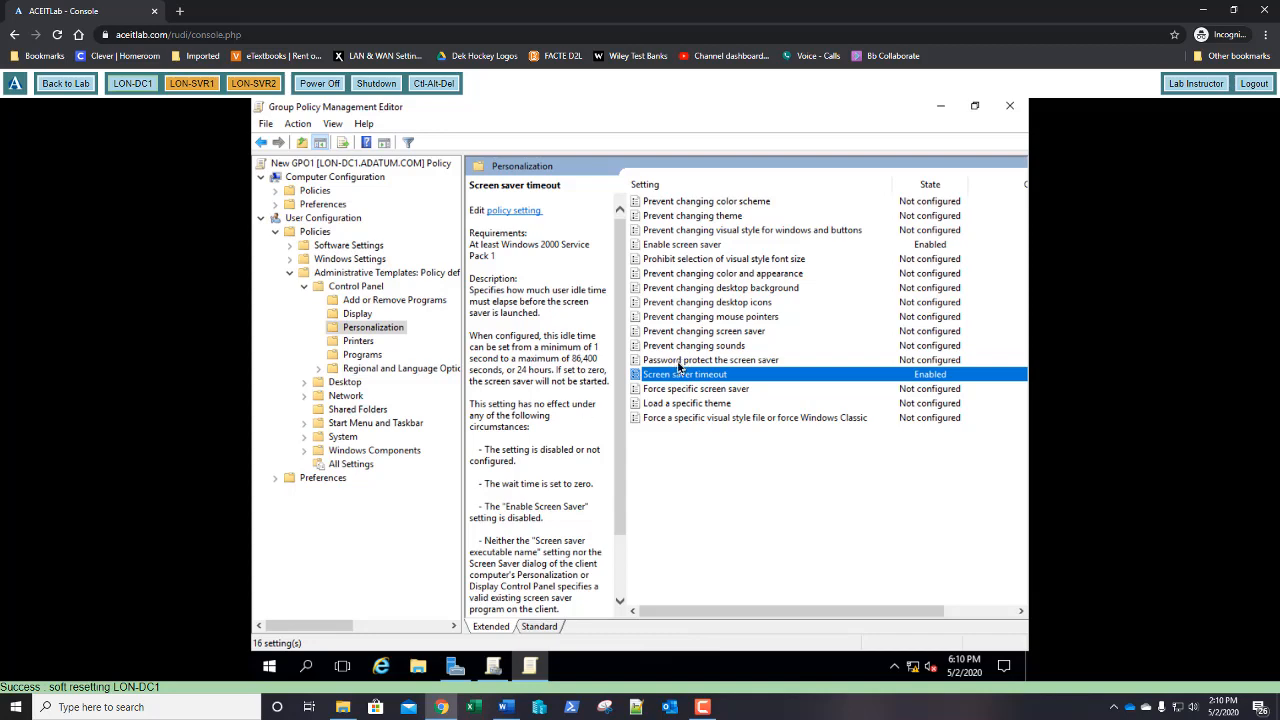
Set Password protect the screen saver to Enabled in New GPO1
{"action": "double_click", "coordinate": [678, 361]}
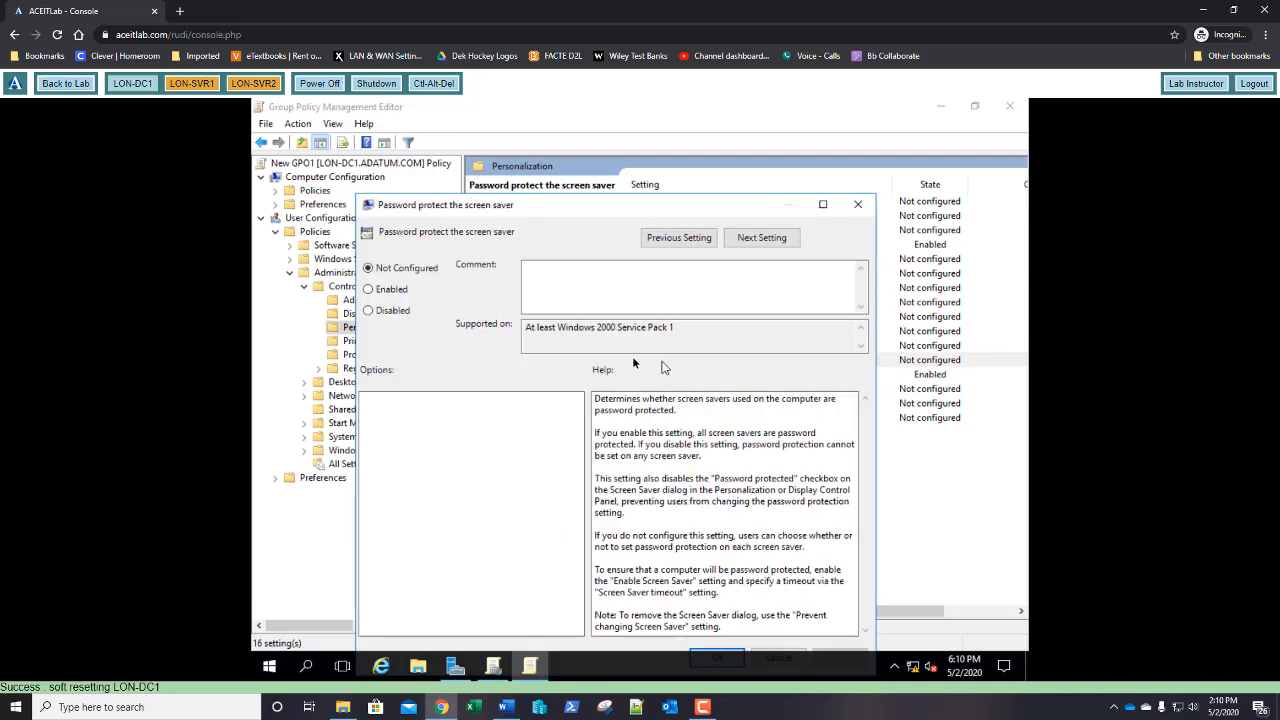
{"action": "left_click", "coordinate": [389, 293]}
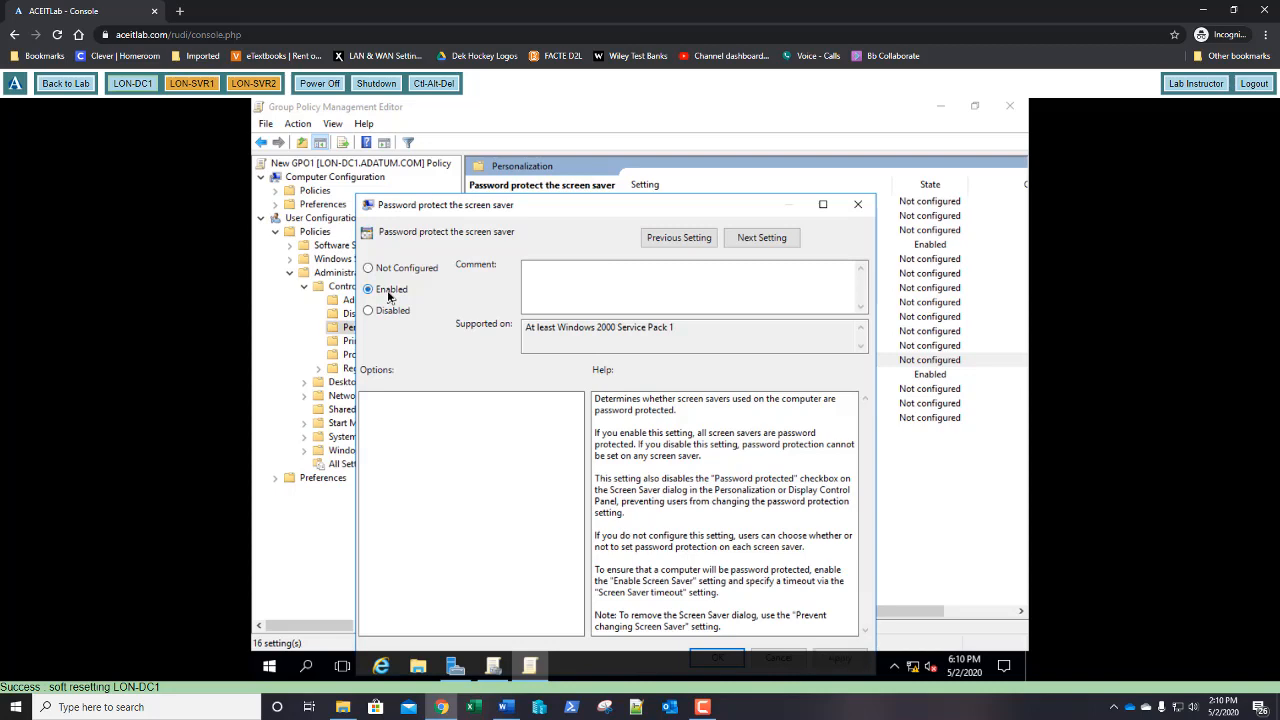
{"action": "left_click_drag", "start_coordinate": [538, 208], "coordinate": [540, 167]}
{"action": "left_click", "coordinate": [719, 617]}
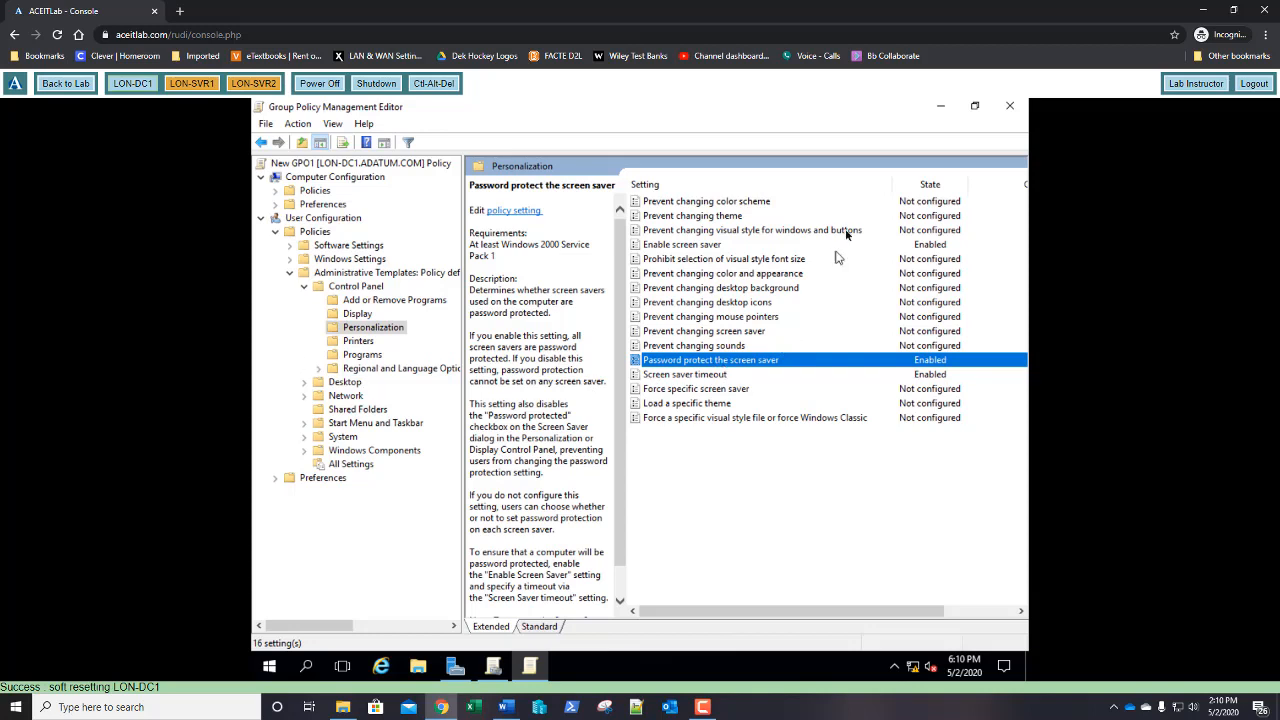
Close the policy editor and select New GPO1 as the existing GPO to link to Sales
{"action": "left_click", "coordinate": [1010, 107]}
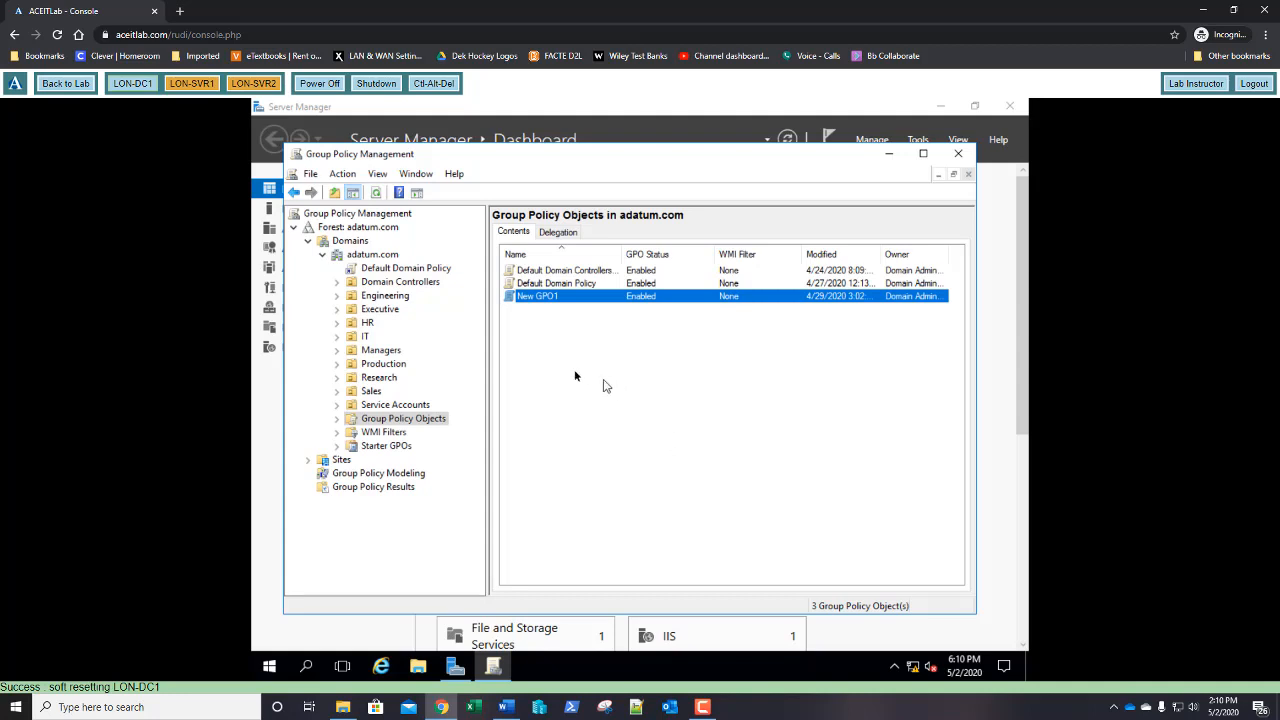
{"action": "right_click", "coordinate": [373, 393]}
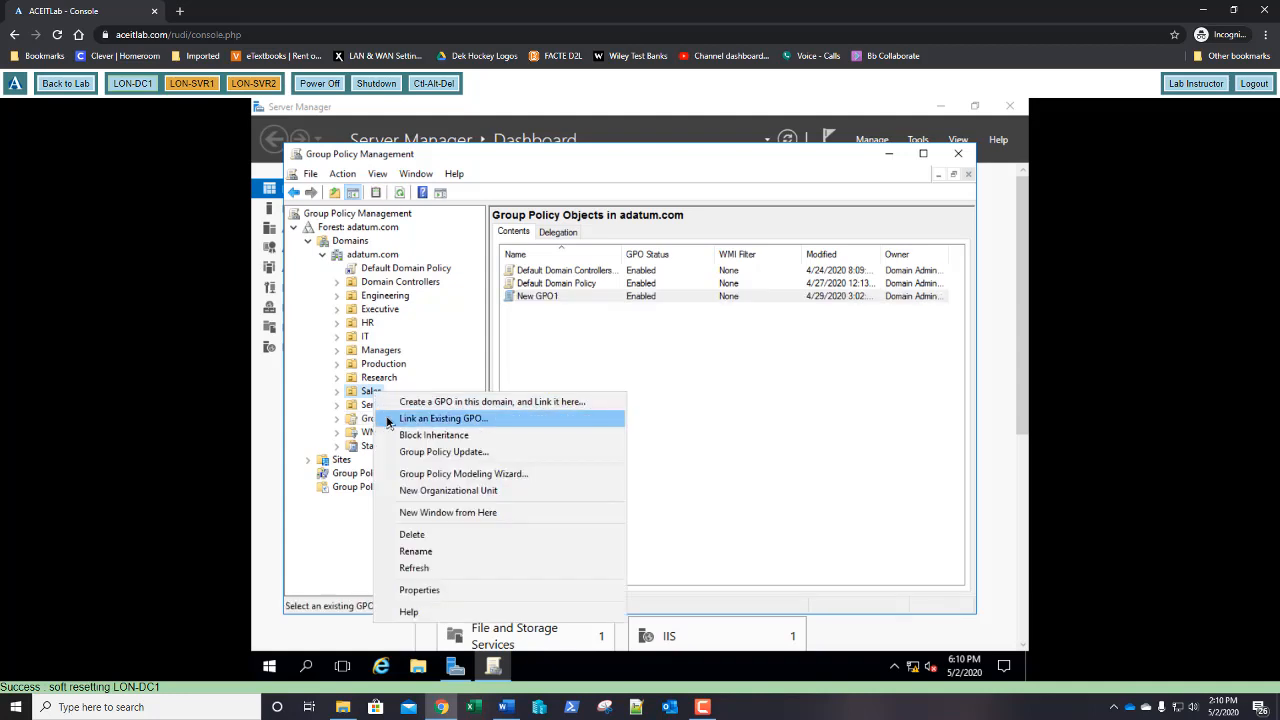
{"action": "left_click", "coordinate": [390, 419]}
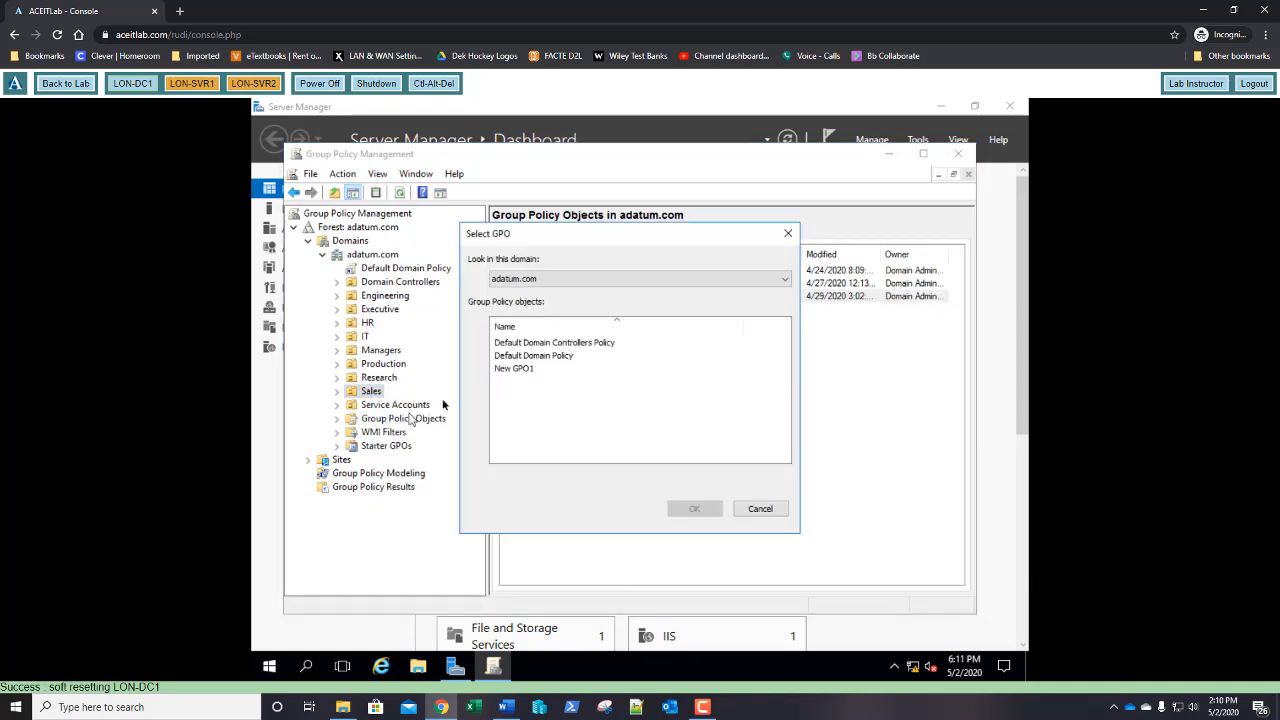
{"action": "left_click", "coordinate": [514, 369]}
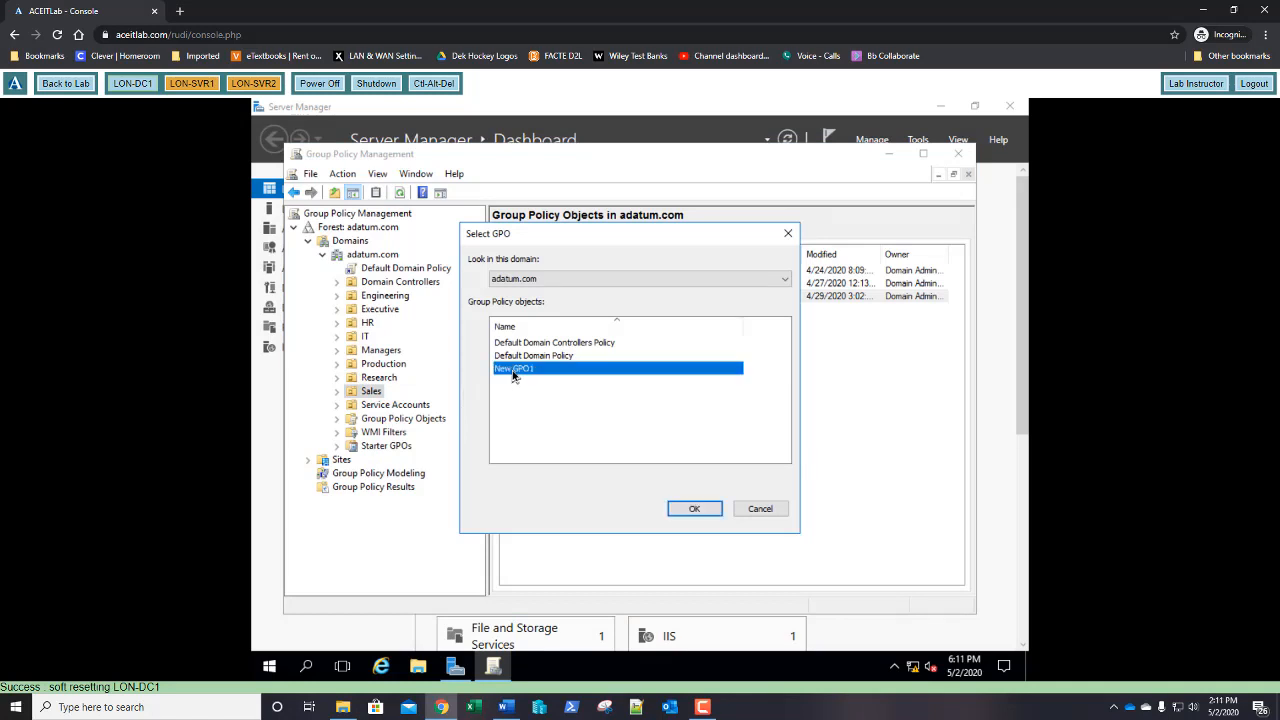
Confirm the Select GPO dialog with OK so New GPO1 links to the Sales OU
{"action": "left_click", "coordinate": [692, 508]}
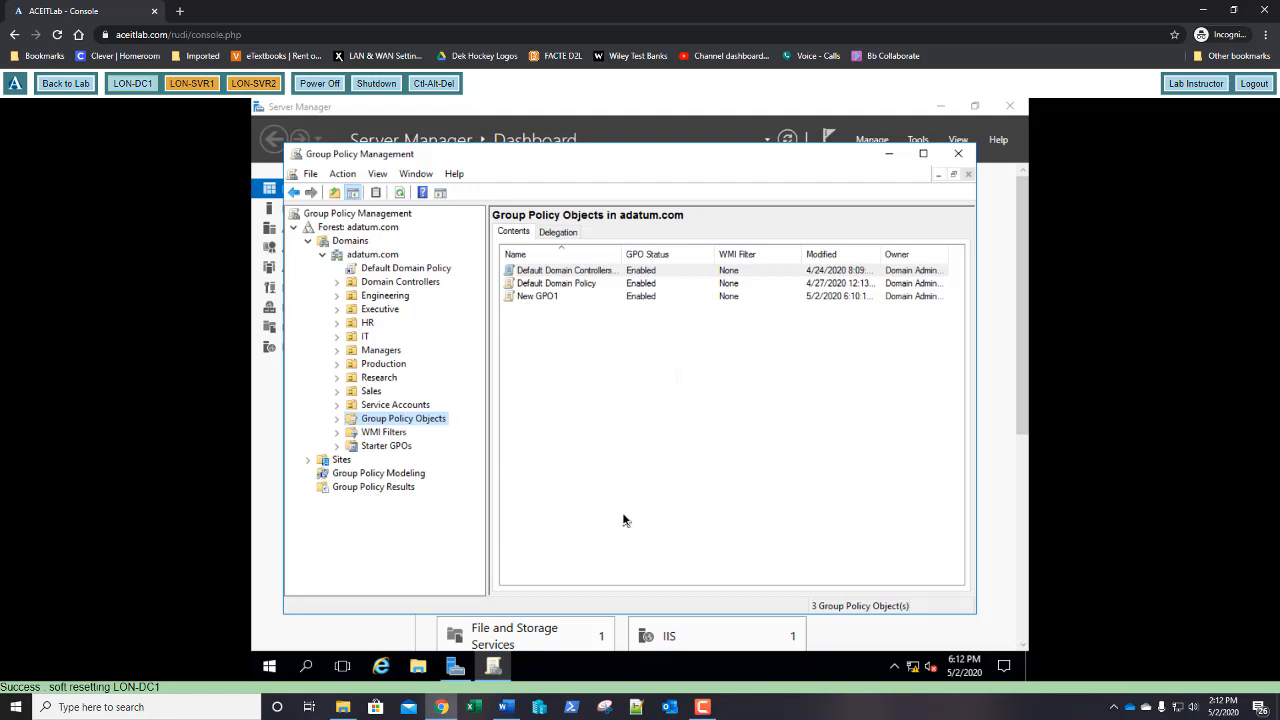
Start Back Up All for the Group Policy Objects and bring up File Explorer for a backup folder
{"action": "right_click", "coordinate": [409, 424]}
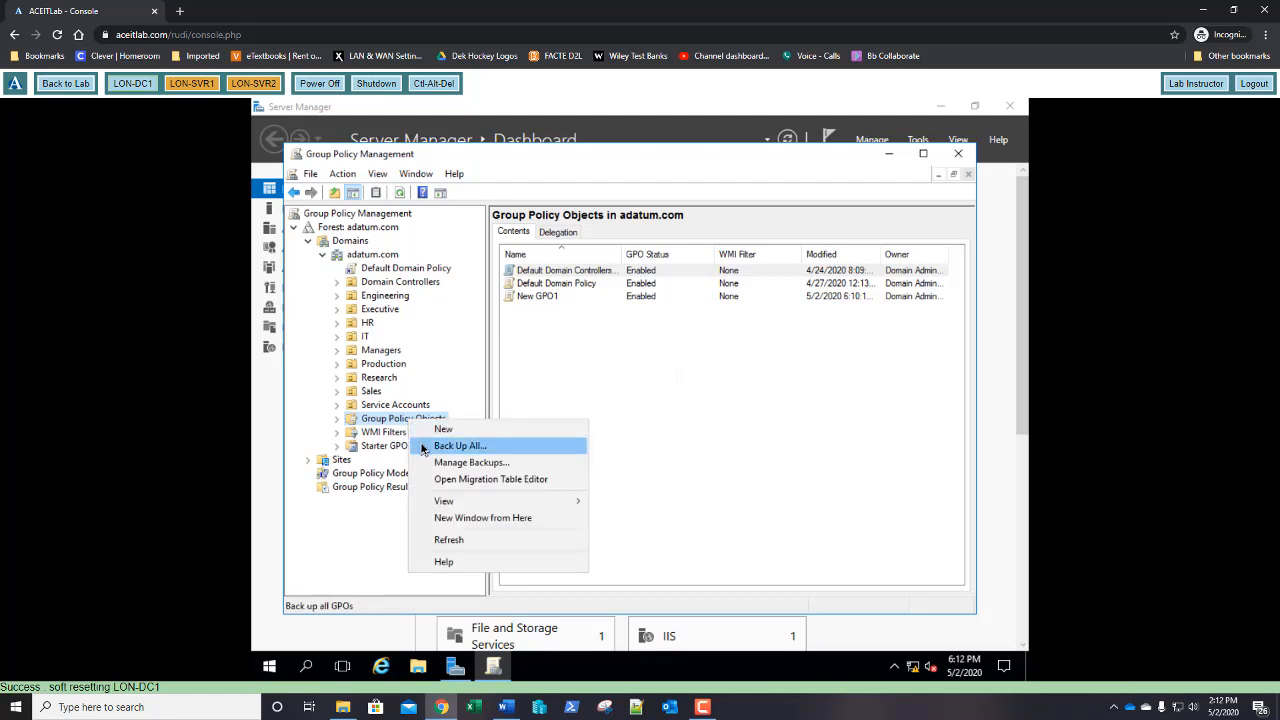
{"action": "left_click", "coordinate": [458, 446]}
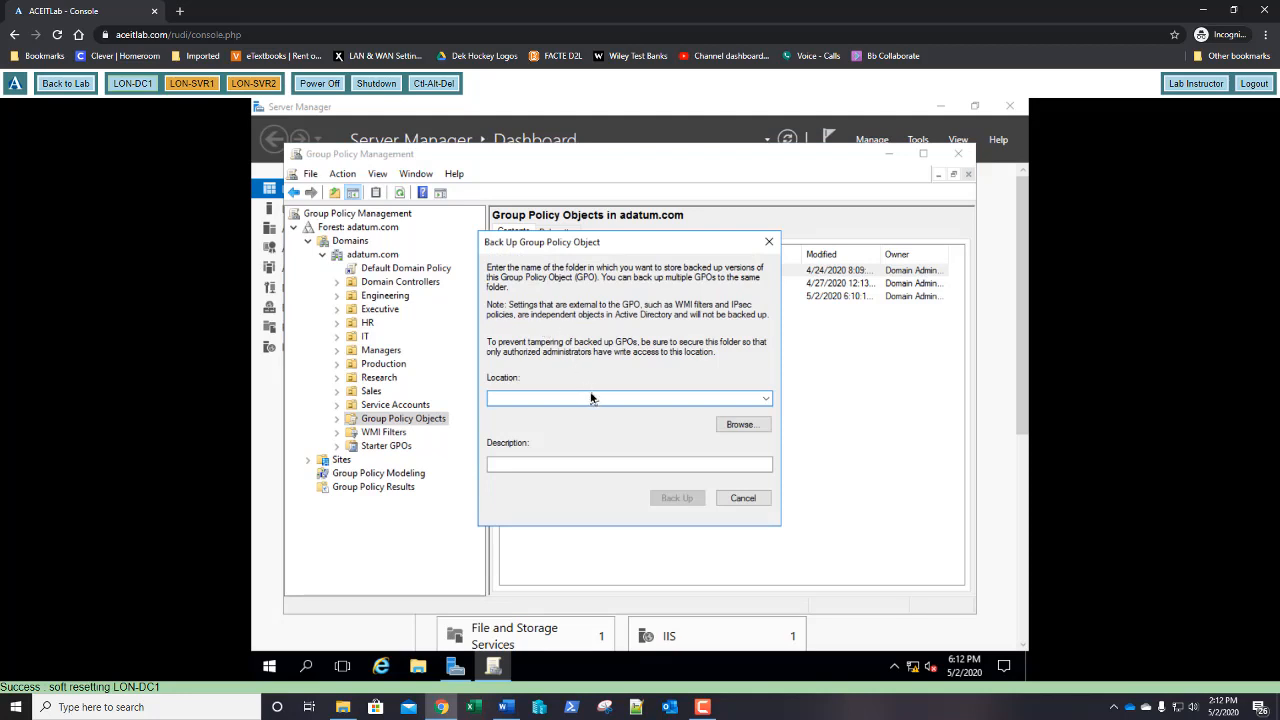
{"action": "left_click", "coordinate": [419, 669]}
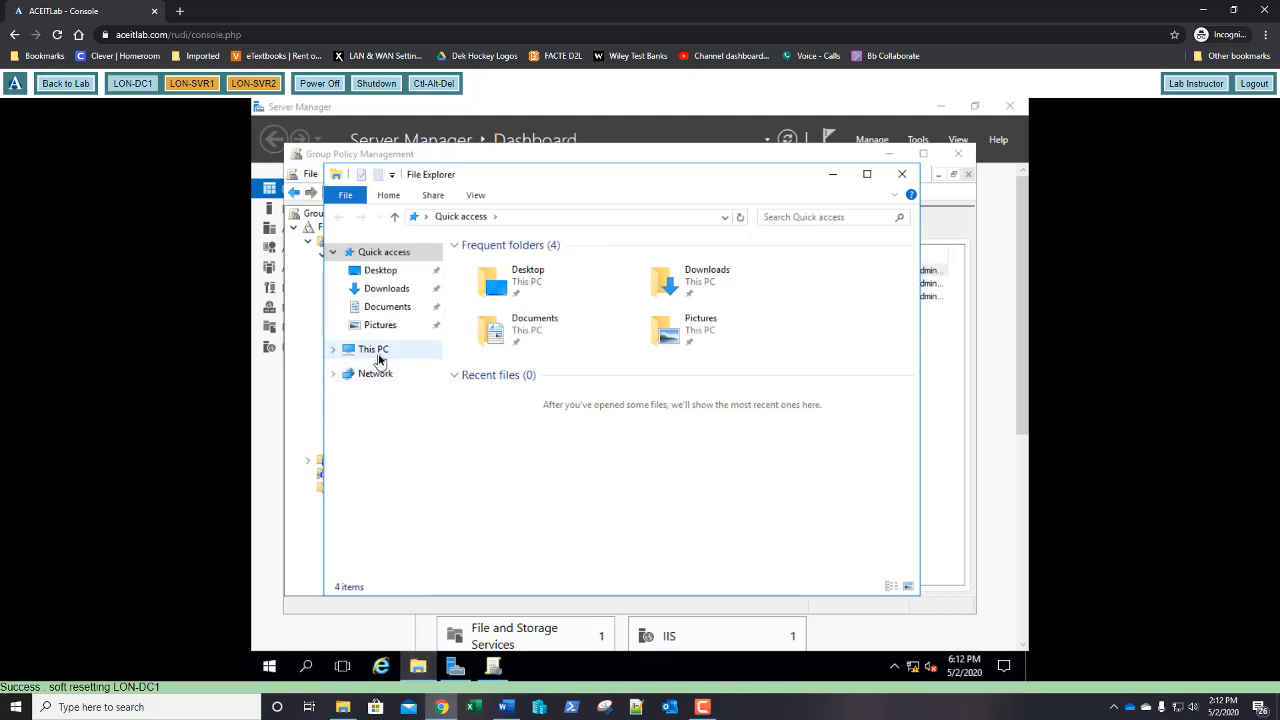
Create a new folder named Software at the root of Local Disk (C:)
{"action": "left_click", "coordinate": [376, 352]}
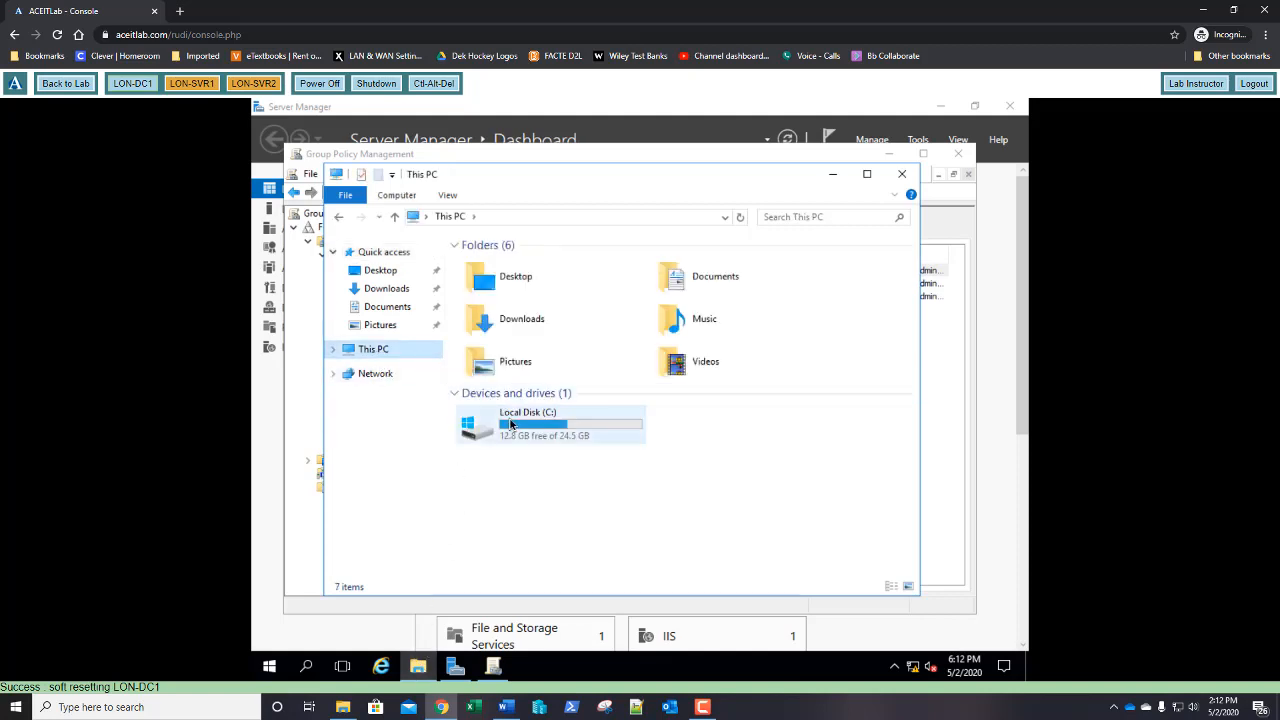
{"action": "left_click", "coordinate": [511, 425]}
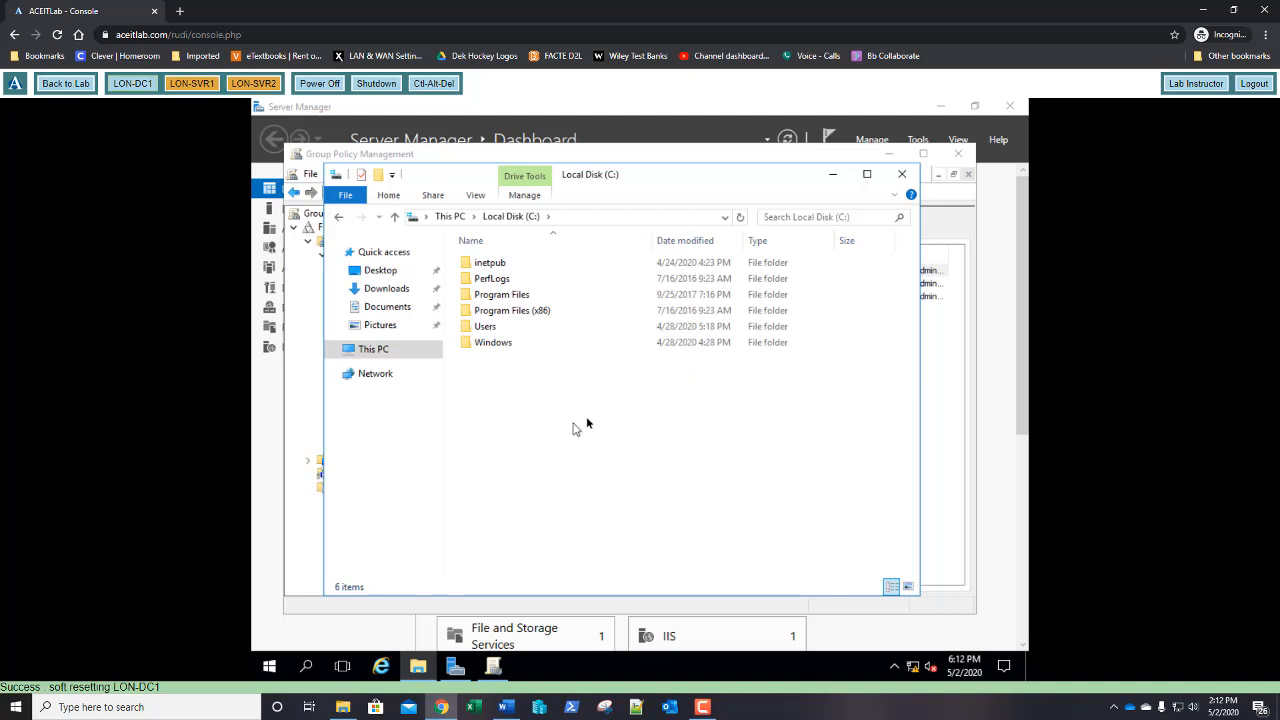
{"action": "left_click", "coordinate": [381, 176]}
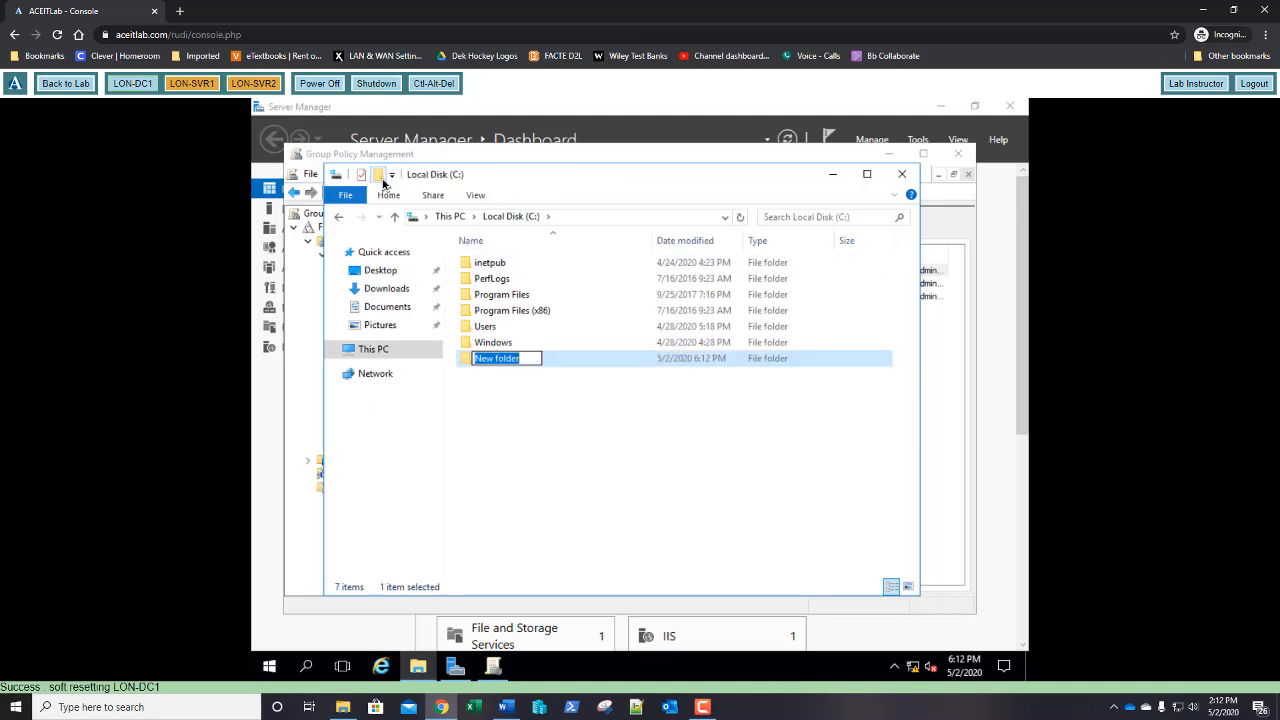
{"action": "type", "text": "Softw"}
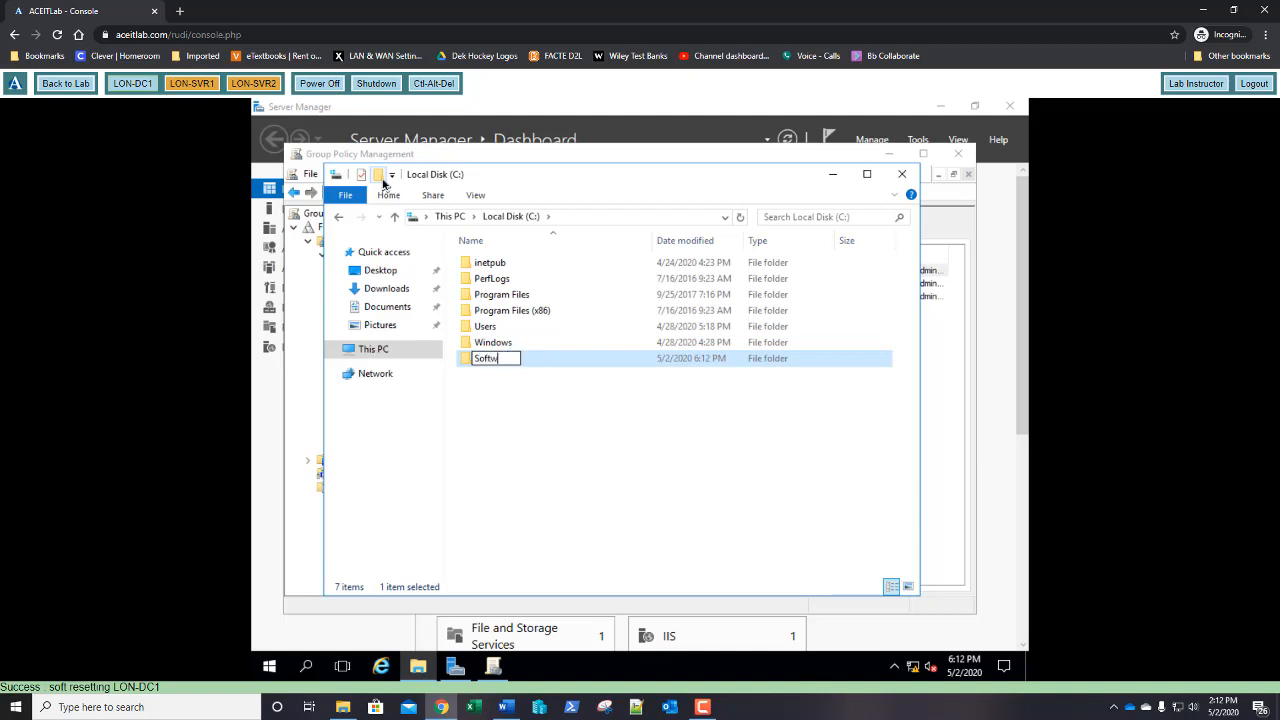
{"action": "type", "text": "are"}
{"action": "key", "text": "Return"}
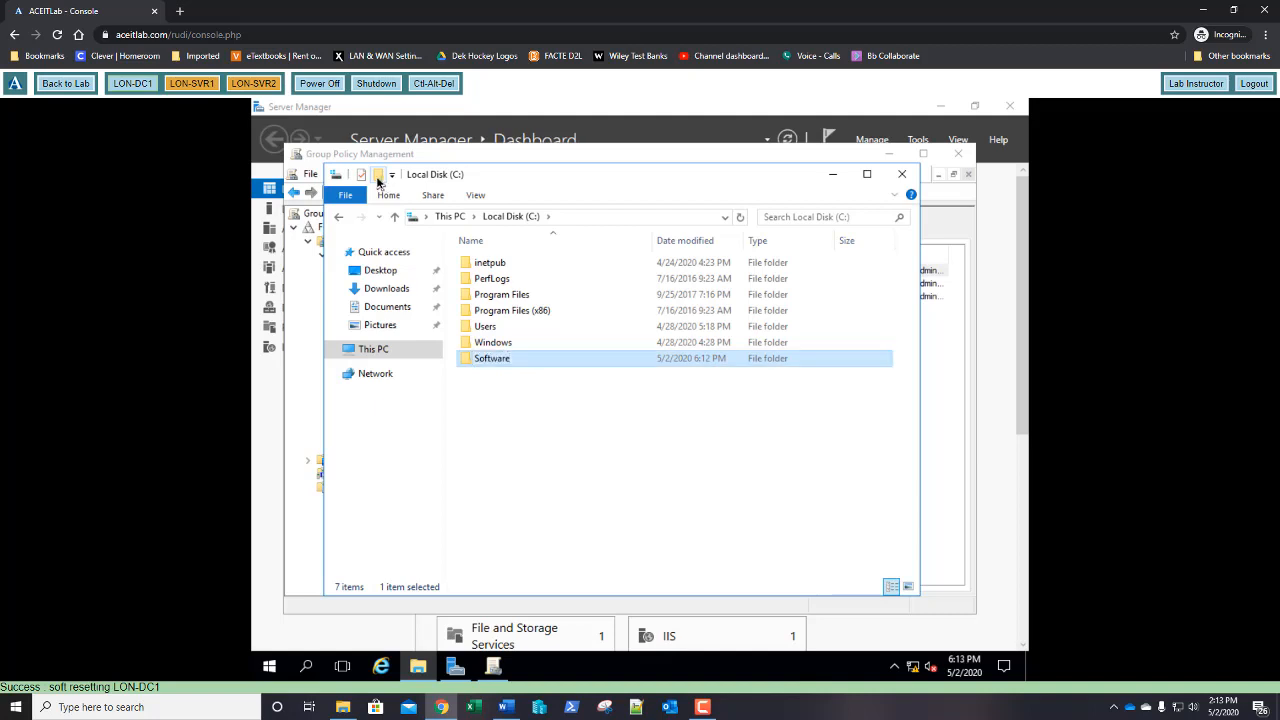
Share the Software folder on the network, giving Everyone Full Control
{"action": "right_click", "coordinate": [475, 365]}
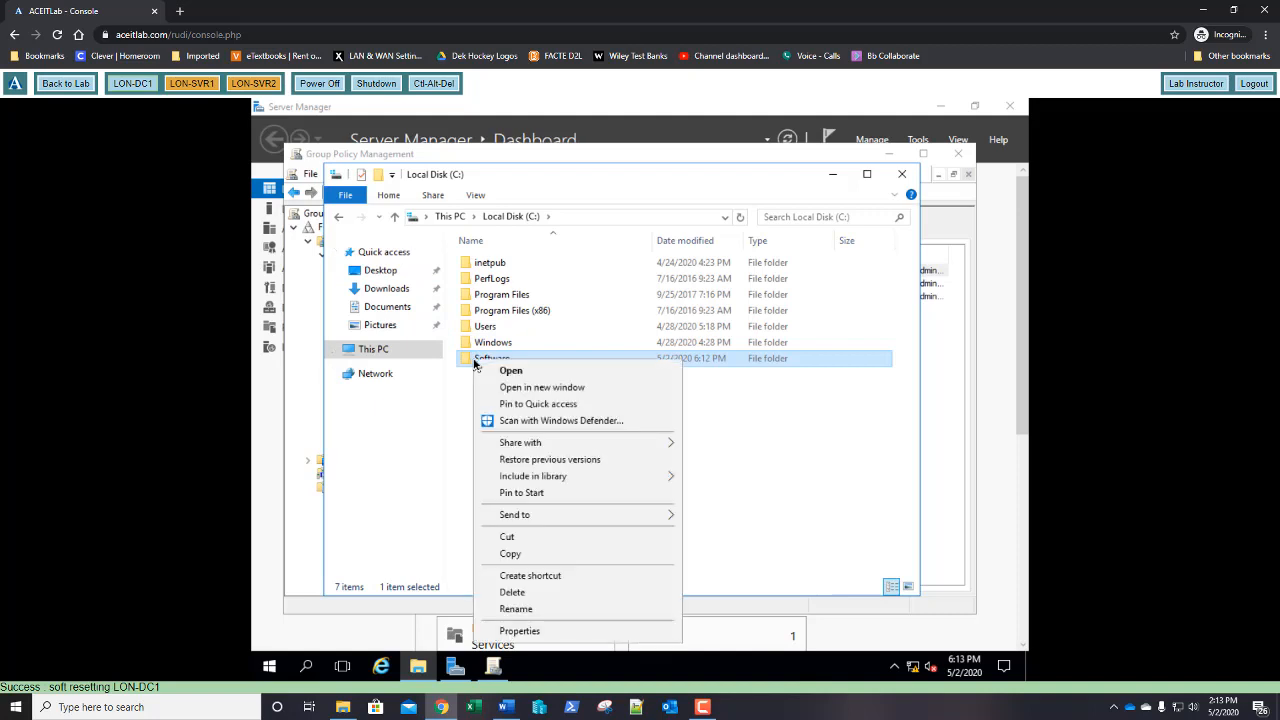
{"action": "left_click", "coordinate": [520, 631]}
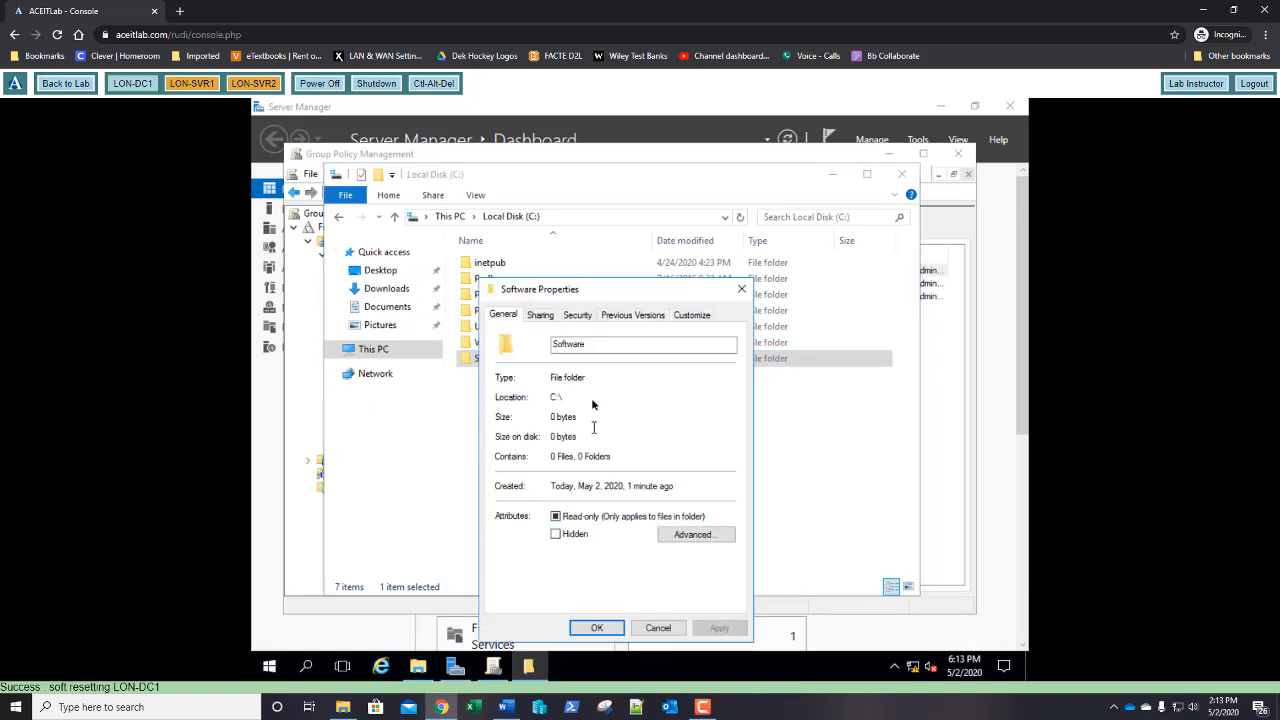
{"action": "left_click", "coordinate": [540, 315]}
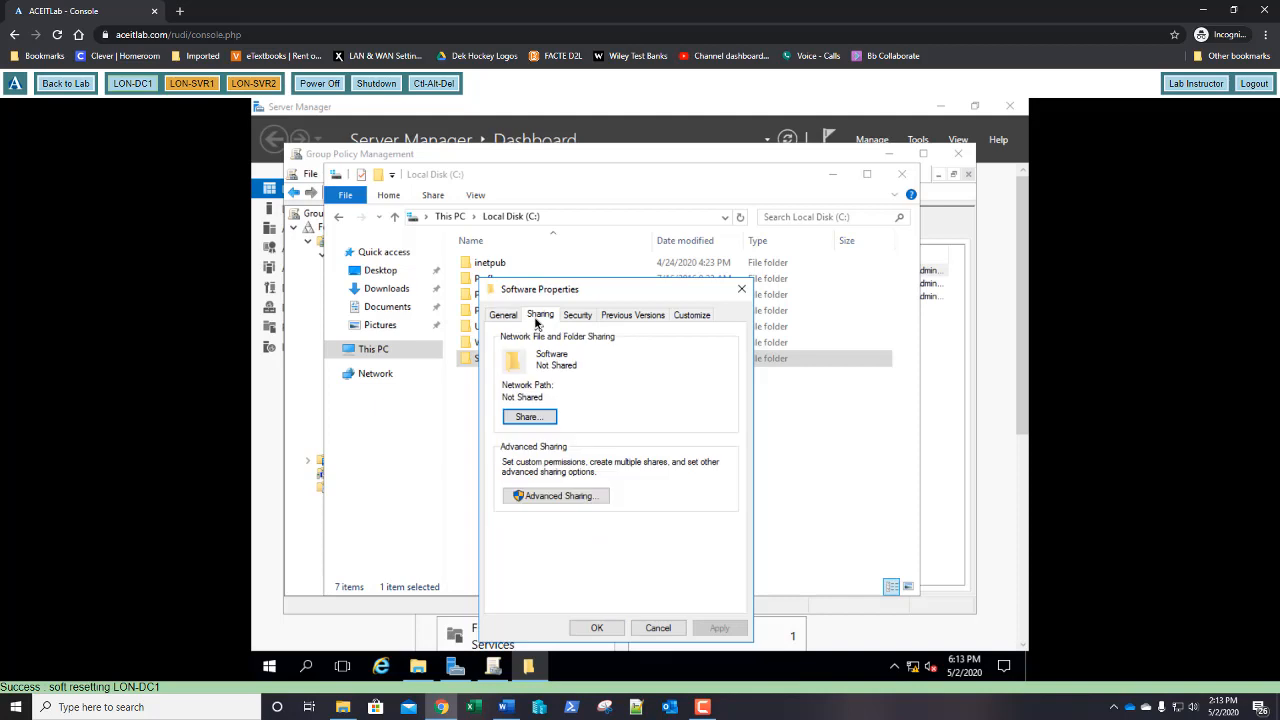
{"action": "left_click", "coordinate": [552, 496]}
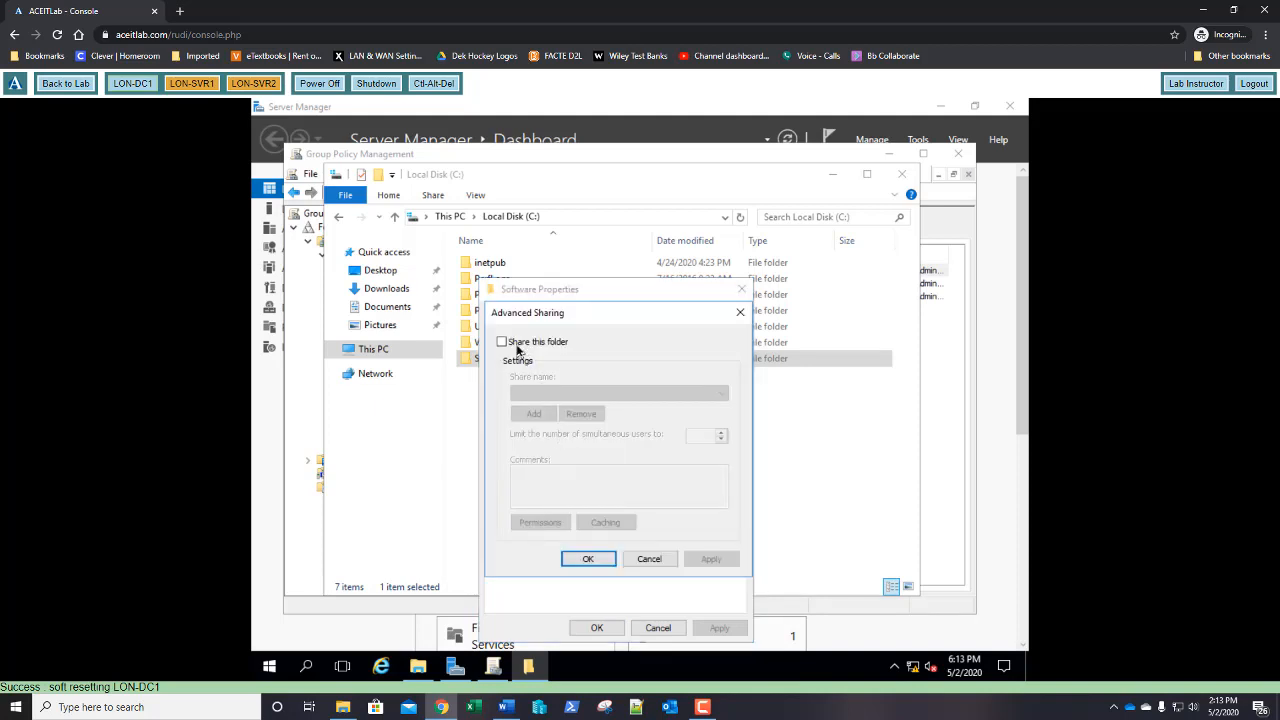
{"action": "left_click", "coordinate": [502, 342]}
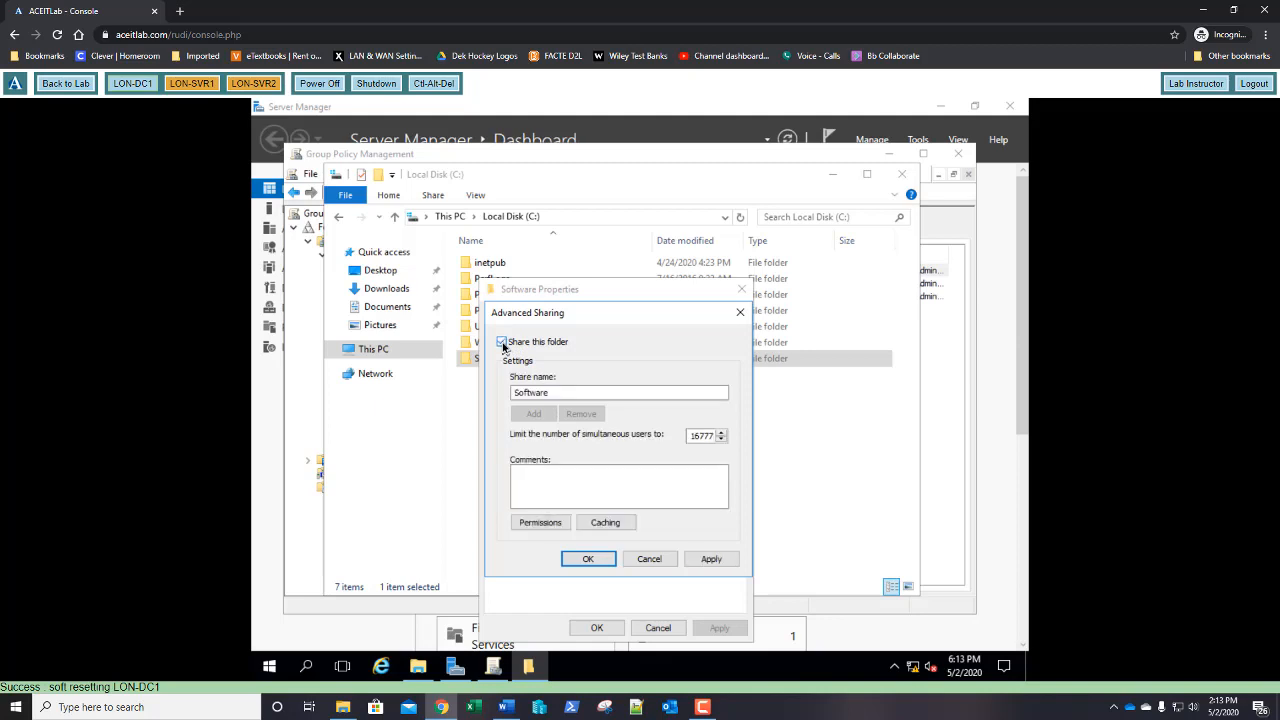
{"action": "left_click", "coordinate": [541, 523]}
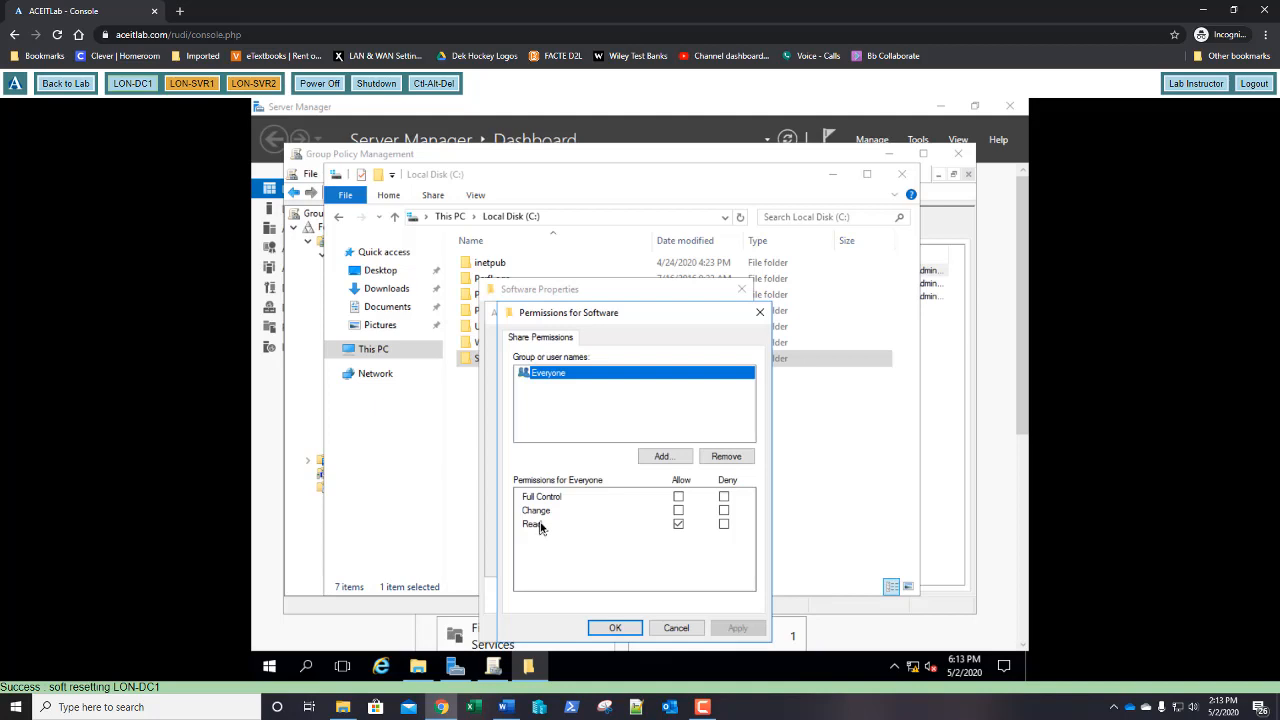
{"action": "left_click", "coordinate": [678, 496]}
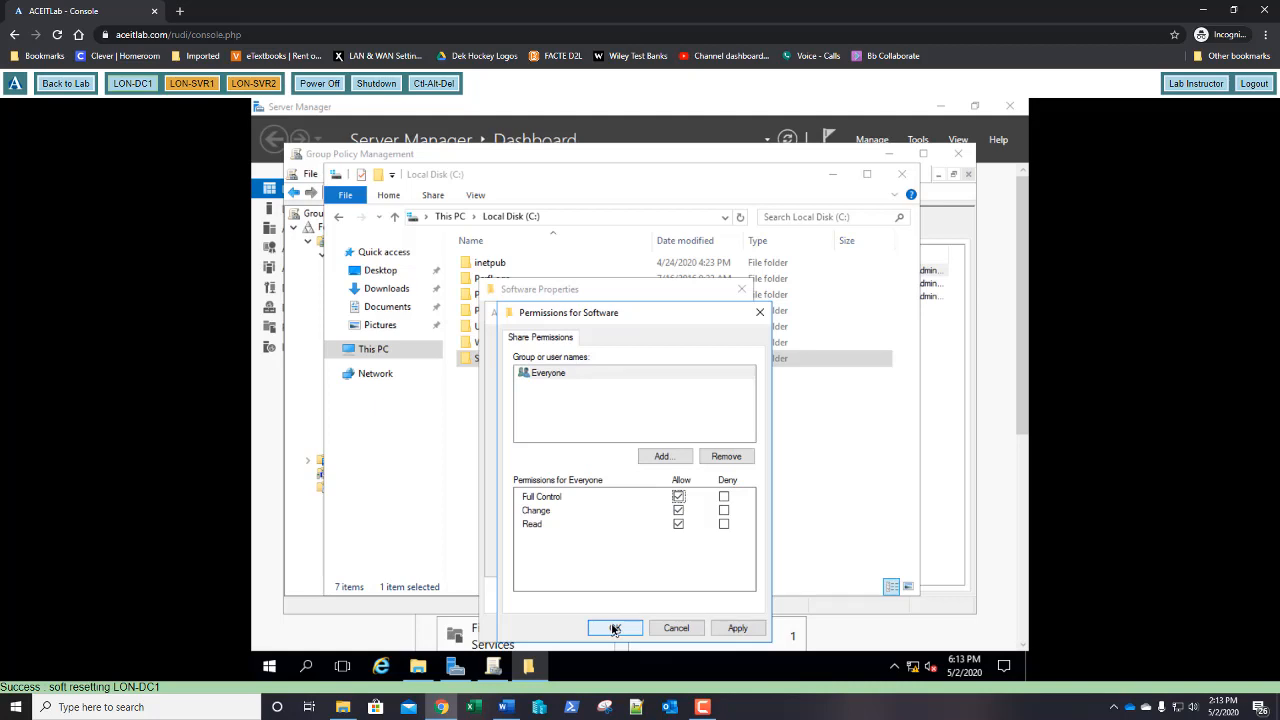
{"action": "left_click", "coordinate": [614, 628]}
{"action": "left_click", "coordinate": [586, 560]}
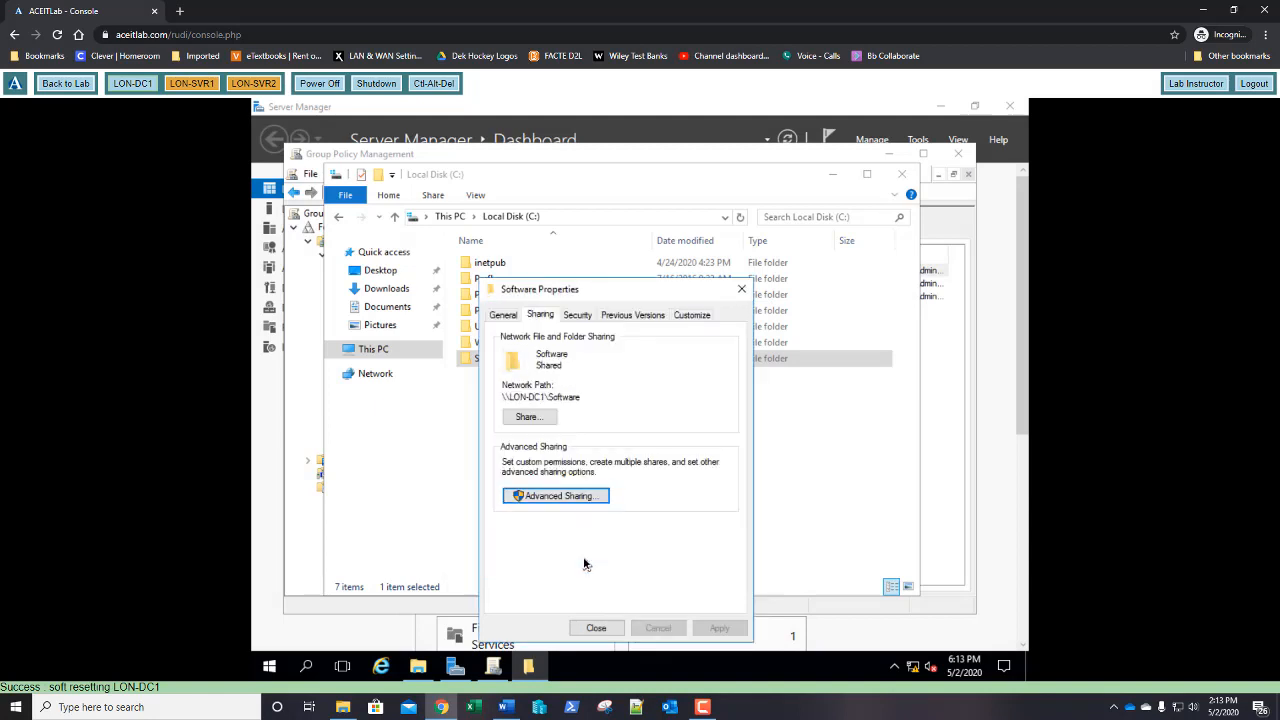
{"action": "left_click", "coordinate": [596, 628]}
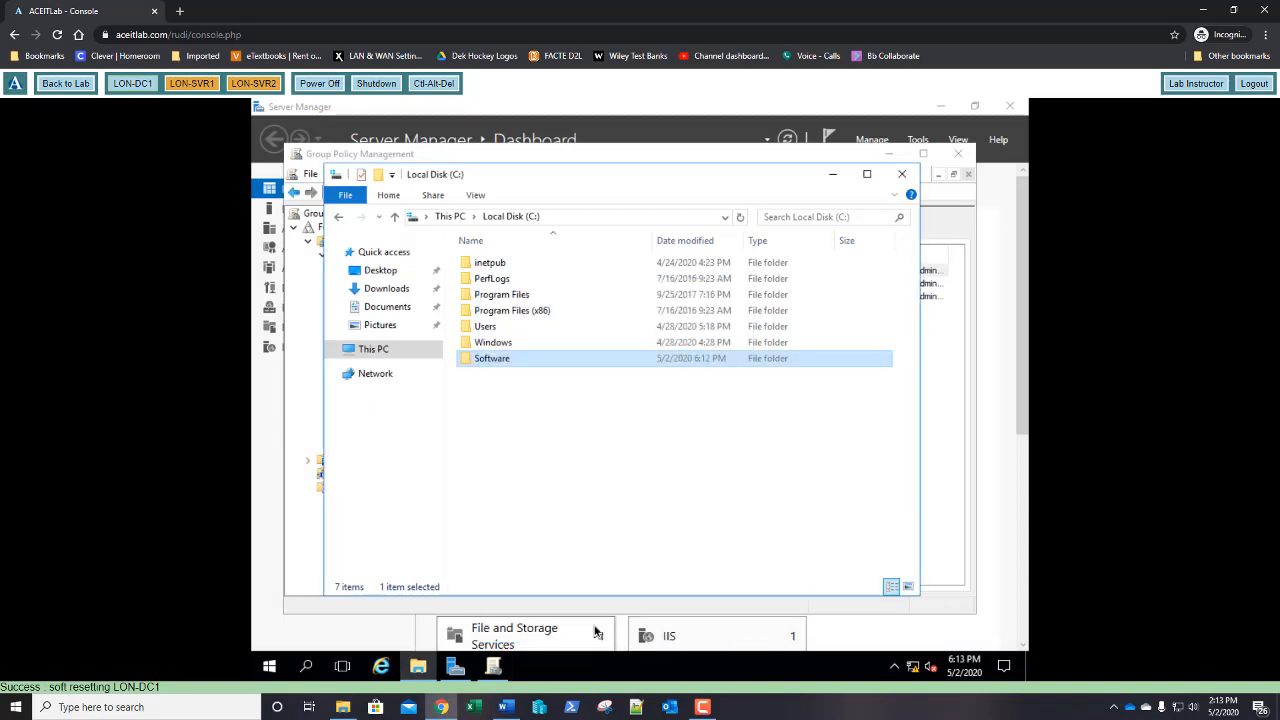
{"action": "left_click", "coordinate": [901, 177]}
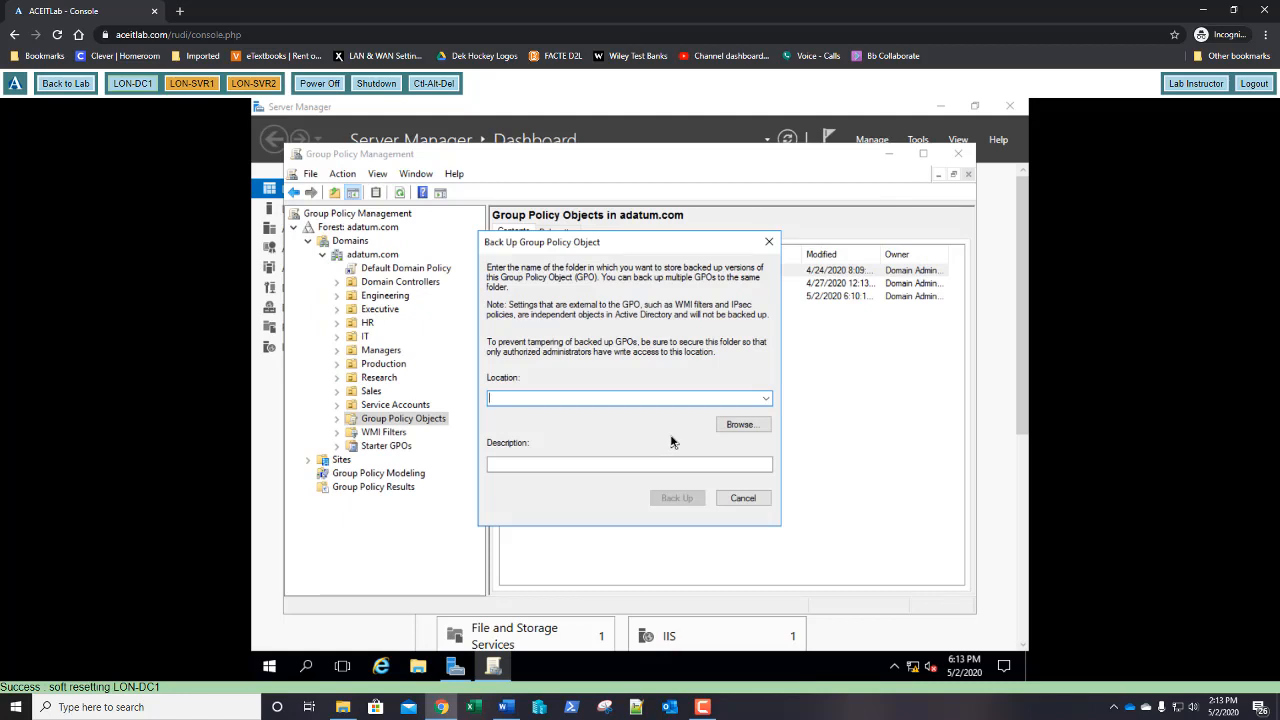
Back up all three GPOs to \\lon-dc1\software, described 'GPO Backup 05-02-2020'
{"action": "type", "text": "\\\\lon-dc1\\softw"}
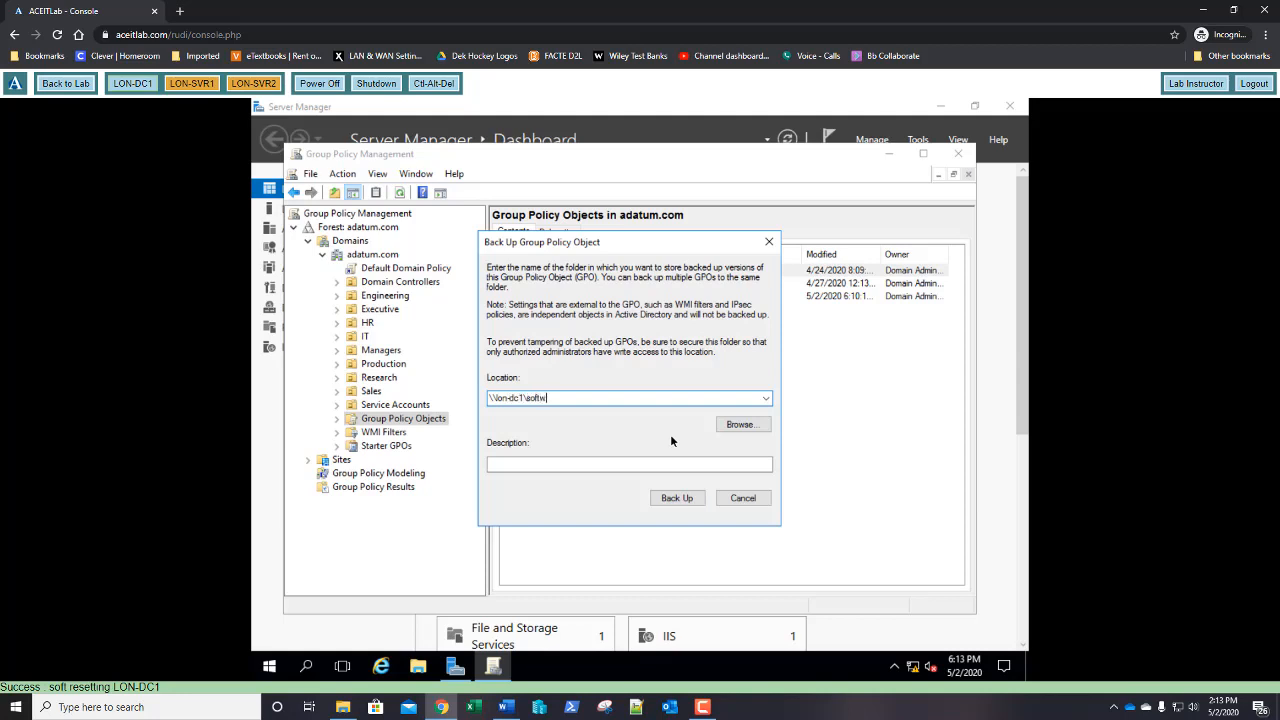
{"action": "type", "text": "are"}
{"action": "left_click", "coordinate": [615, 463]}
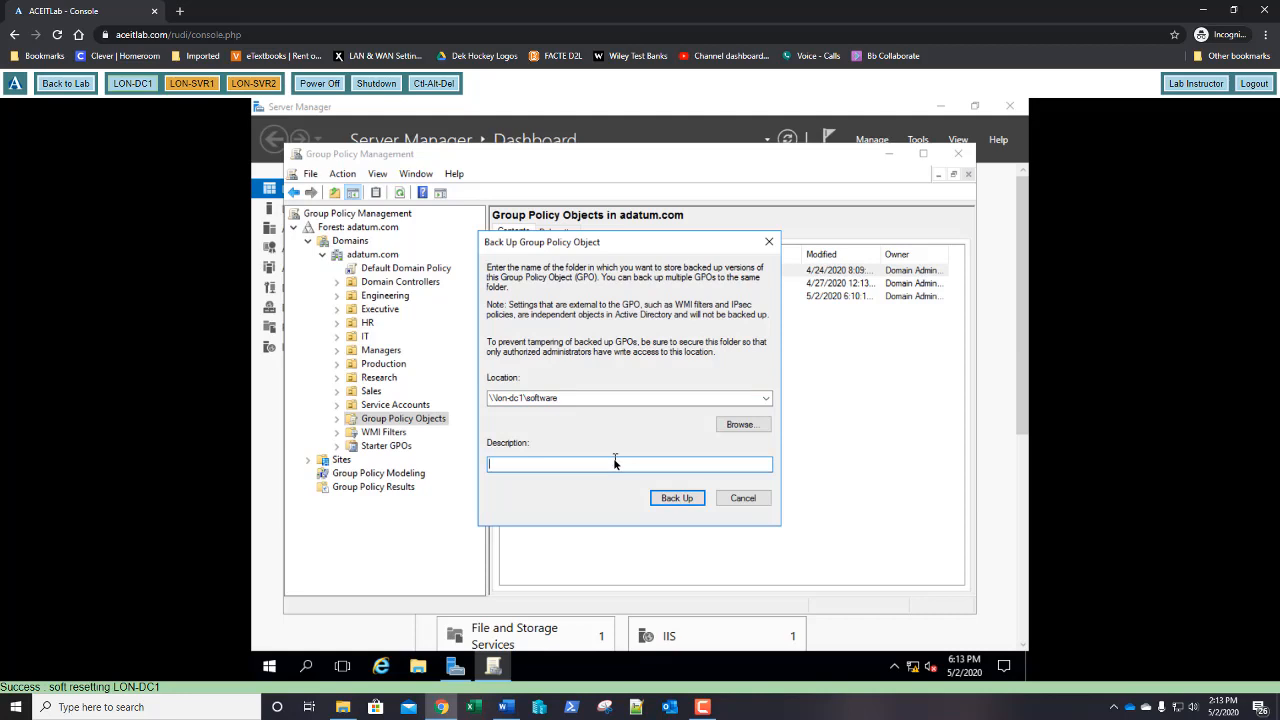
{"action": "type", "text": "GPO Backup 05-02-2020"}
{"action": "left_click", "coordinate": [677, 498]}
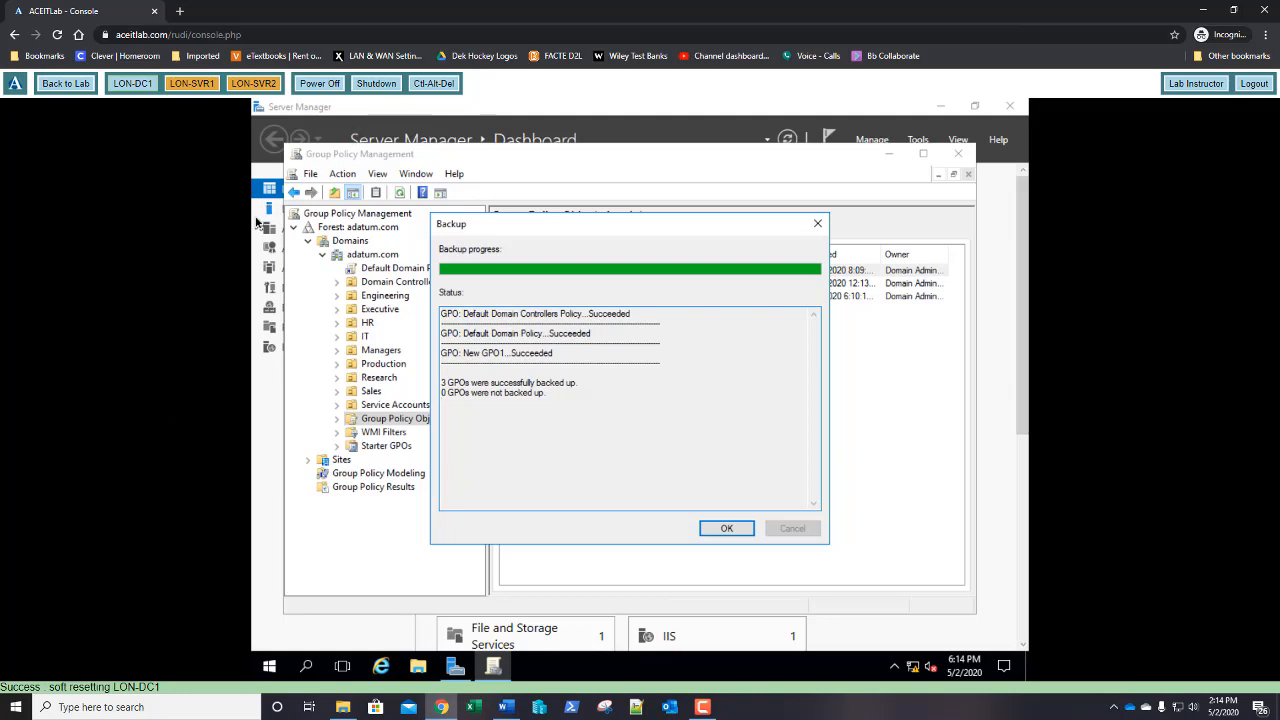
{"action": "left_click", "coordinate": [727, 530]}
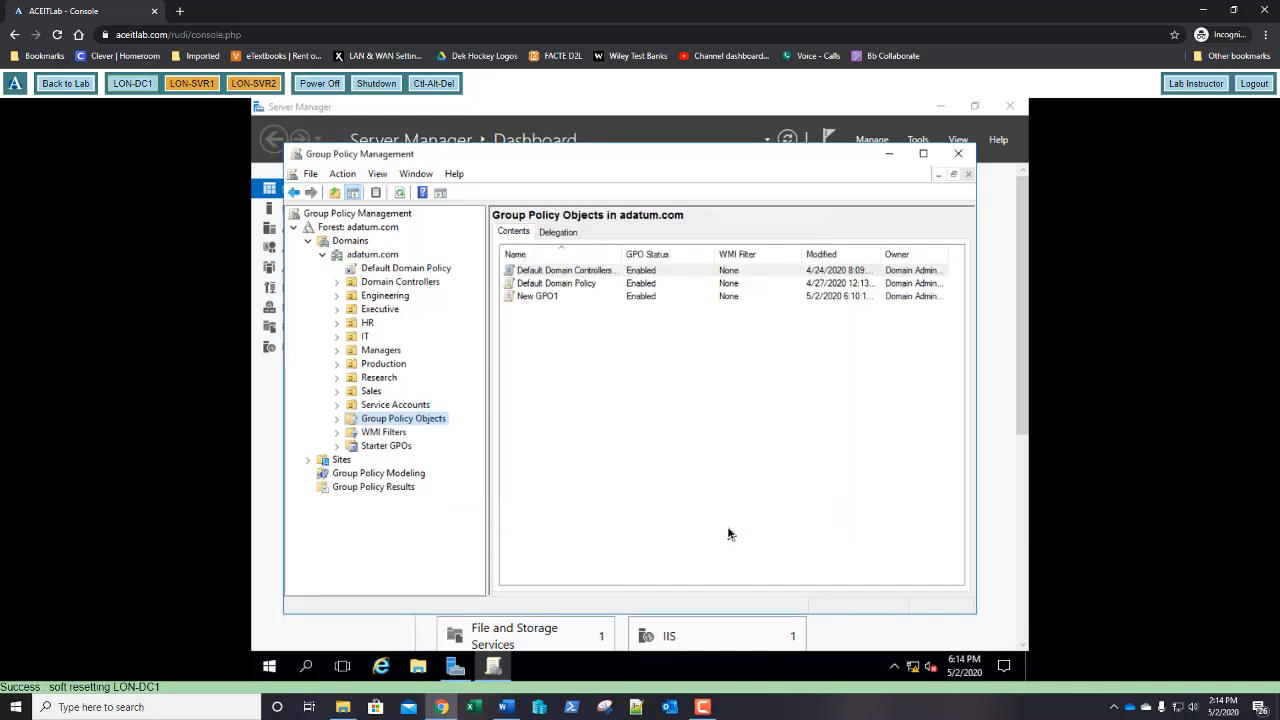
Back up only New GPO1 to \\lon-dc1\software, described 'GPO1 05-02-2020'
{"action": "left_click", "coordinate": [338, 419]}
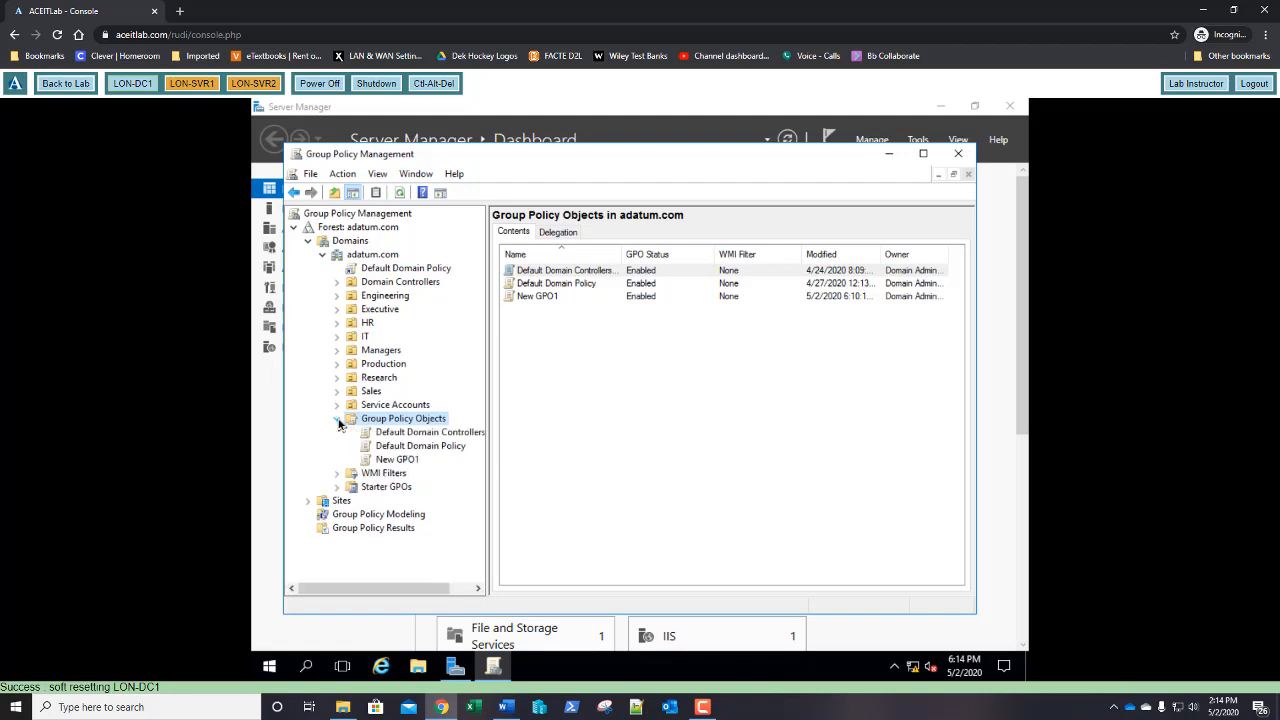
{"action": "right_click", "coordinate": [400, 463]}
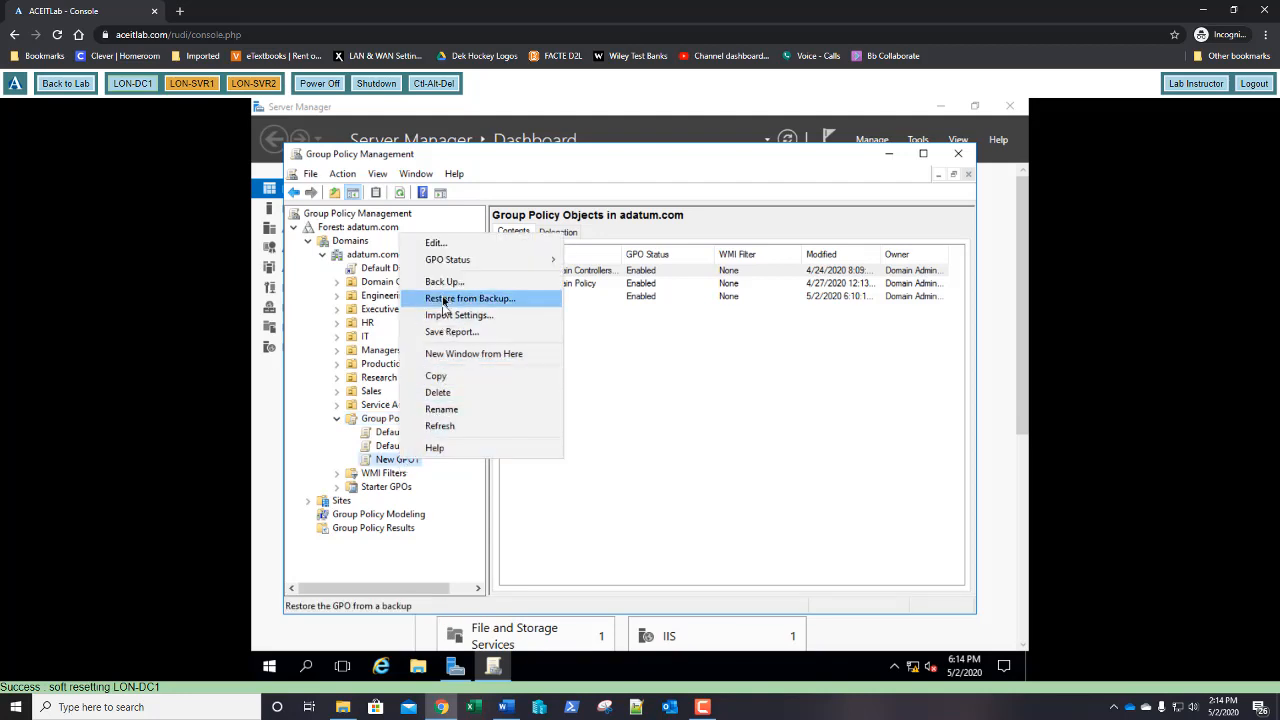
{"action": "left_click", "coordinate": [444, 284]}
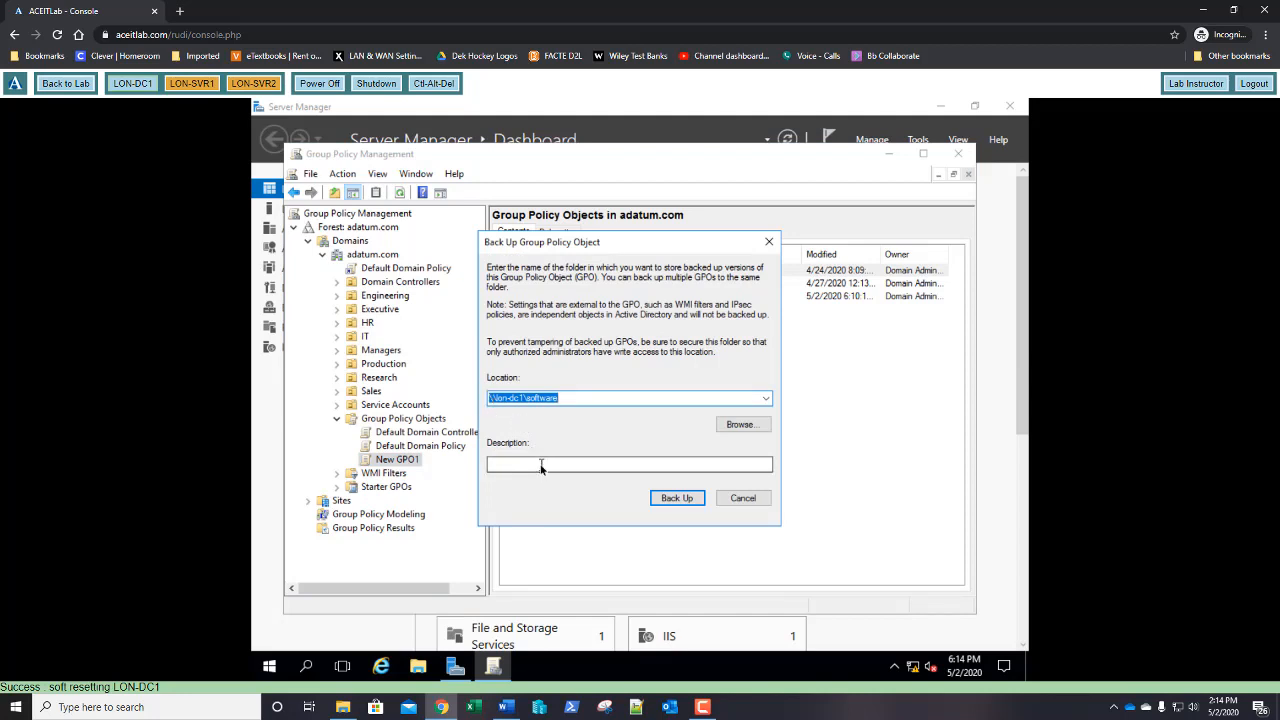
{"action": "left_click", "coordinate": [541, 465]}
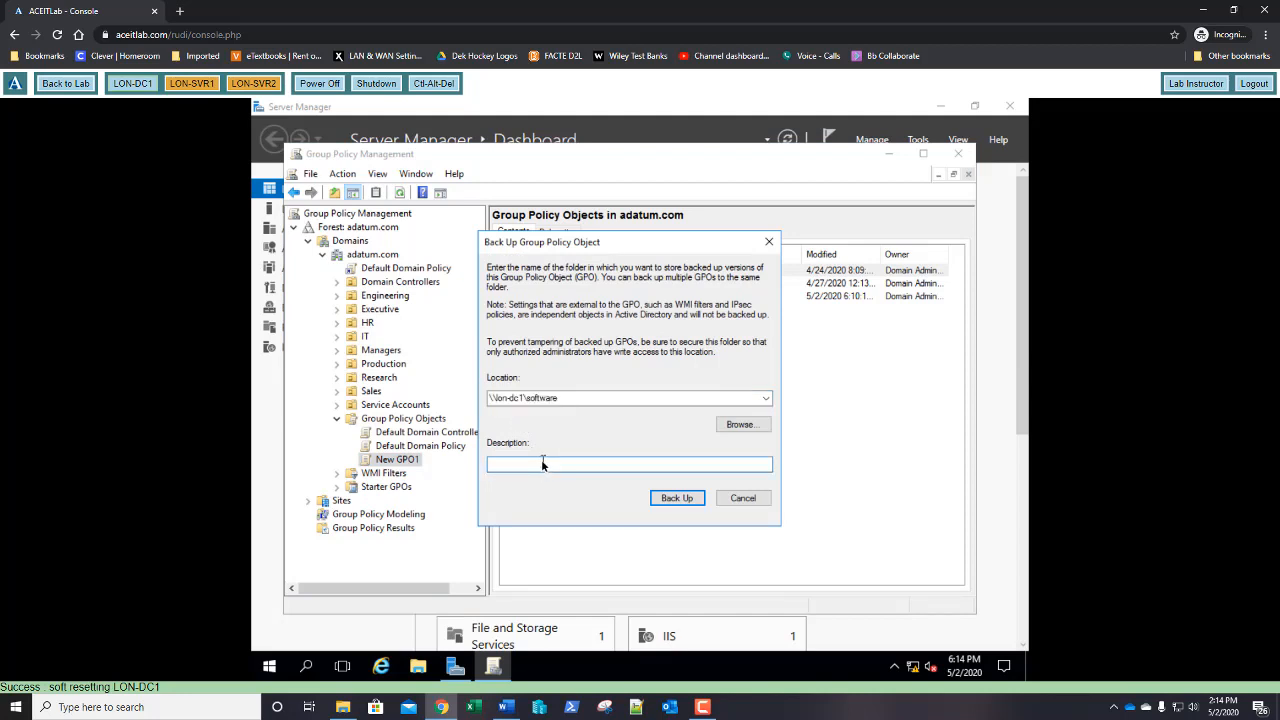
{"action": "type", "text": "GPO1 05-02-2020"}
{"action": "left_click", "coordinate": [680, 505]}
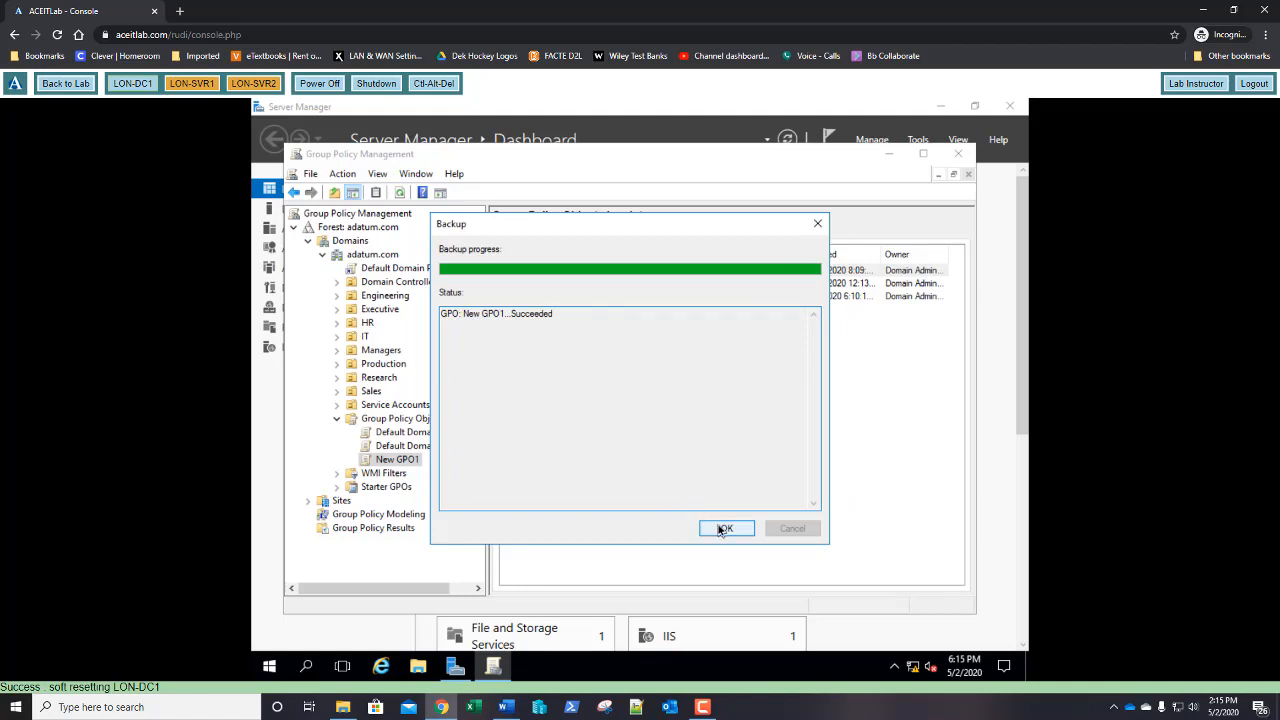
{"action": "left_click", "coordinate": [722, 529]}
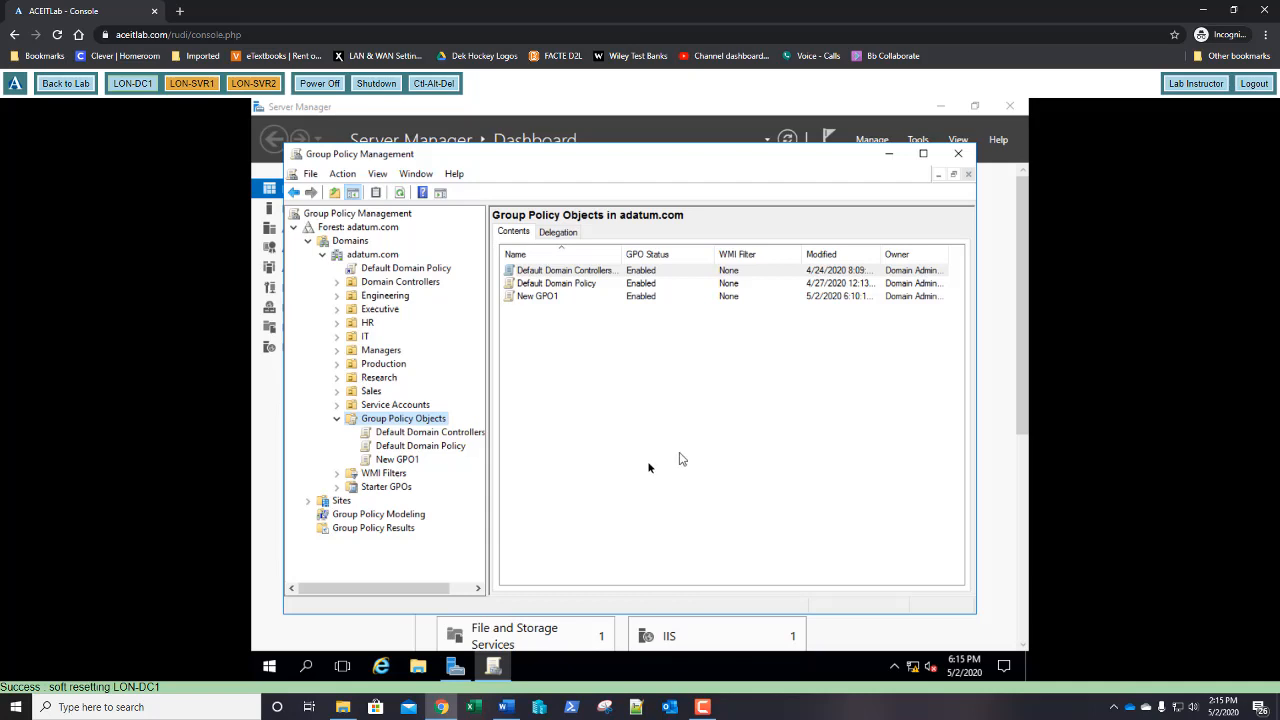
Restore New GPO1 from its 6:14:19 PM backup in \\lon-dc1\software
{"action": "right_click", "coordinate": [403, 462]}
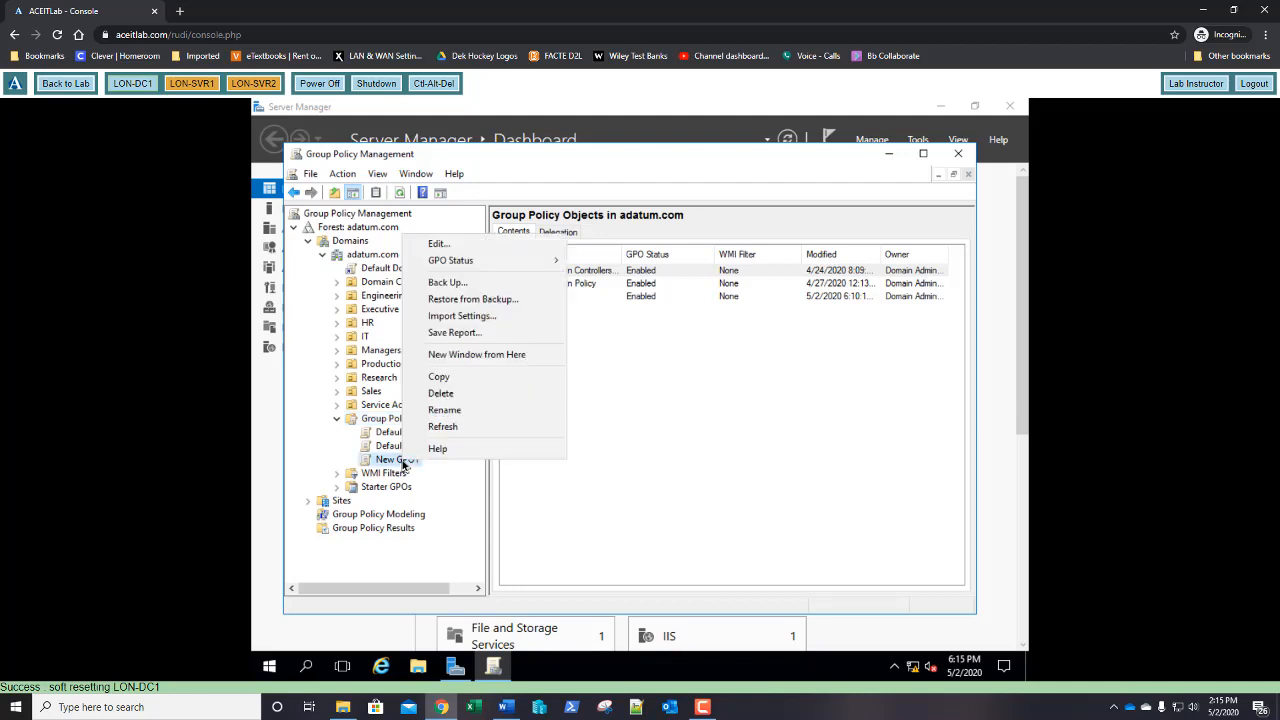
{"action": "left_click", "coordinate": [484, 300]}
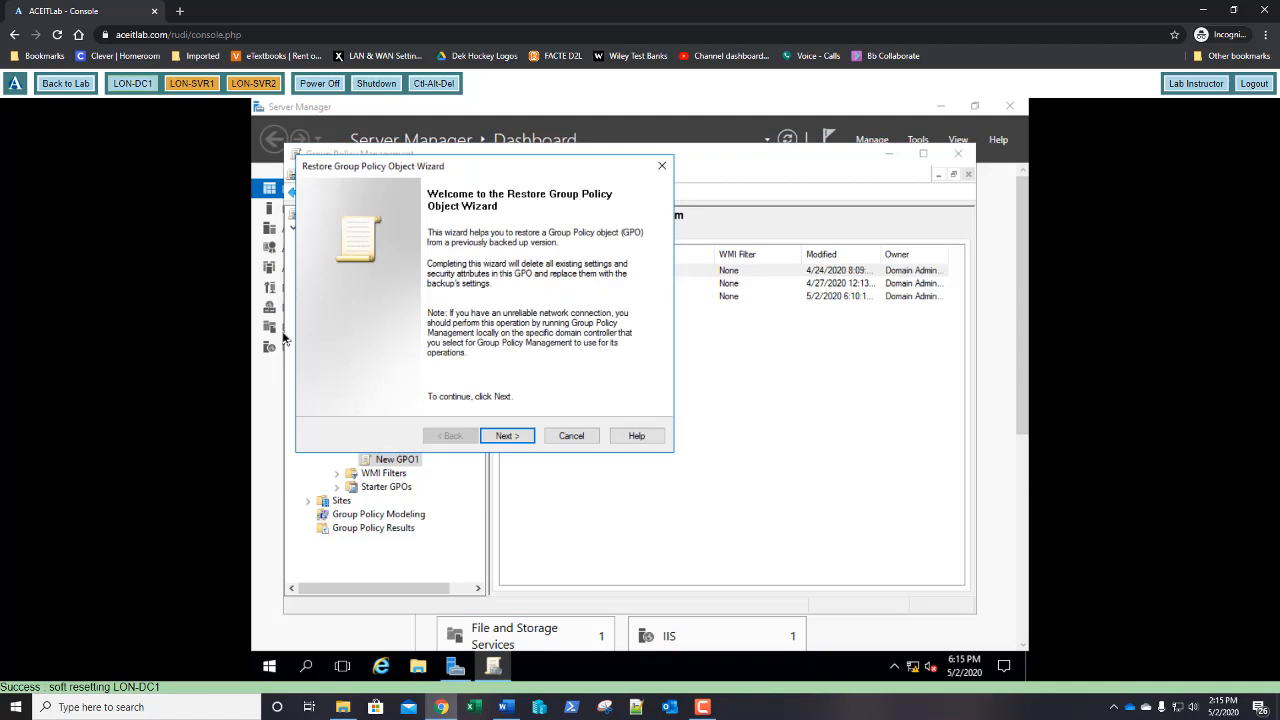
{"action": "left_click", "coordinate": [508, 436]}
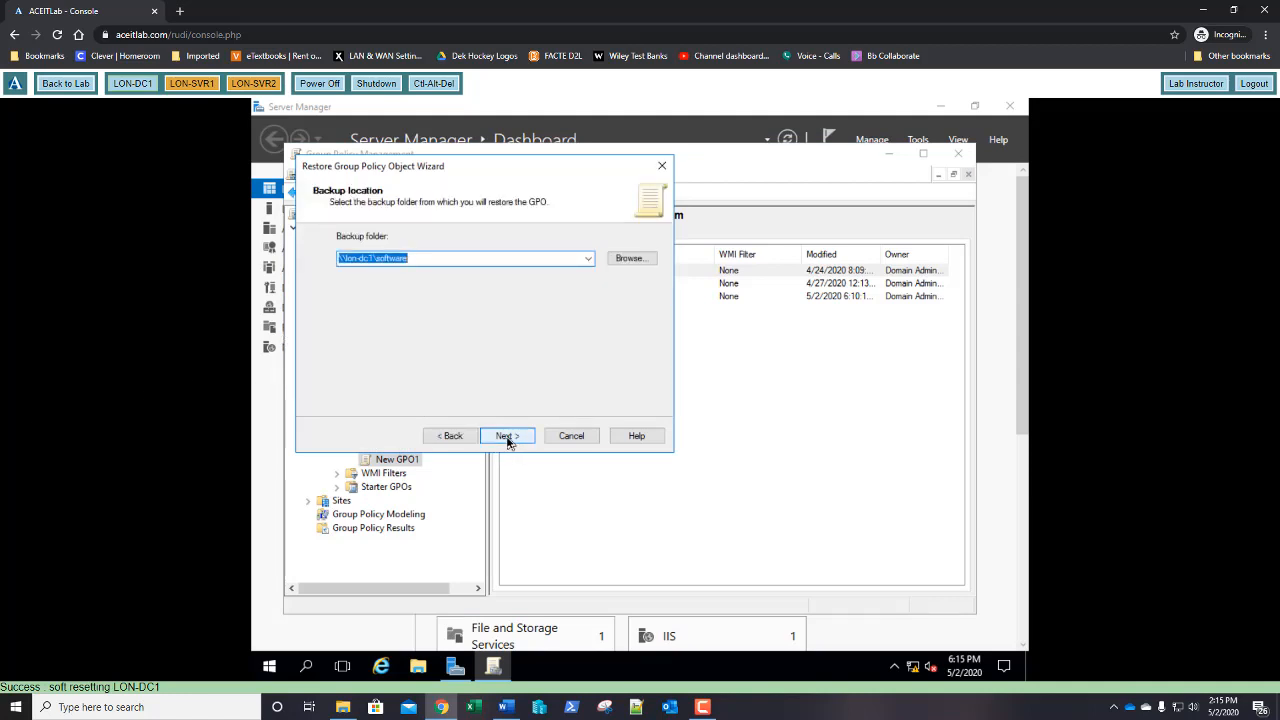
{"action": "left_click", "coordinate": [508, 440]}
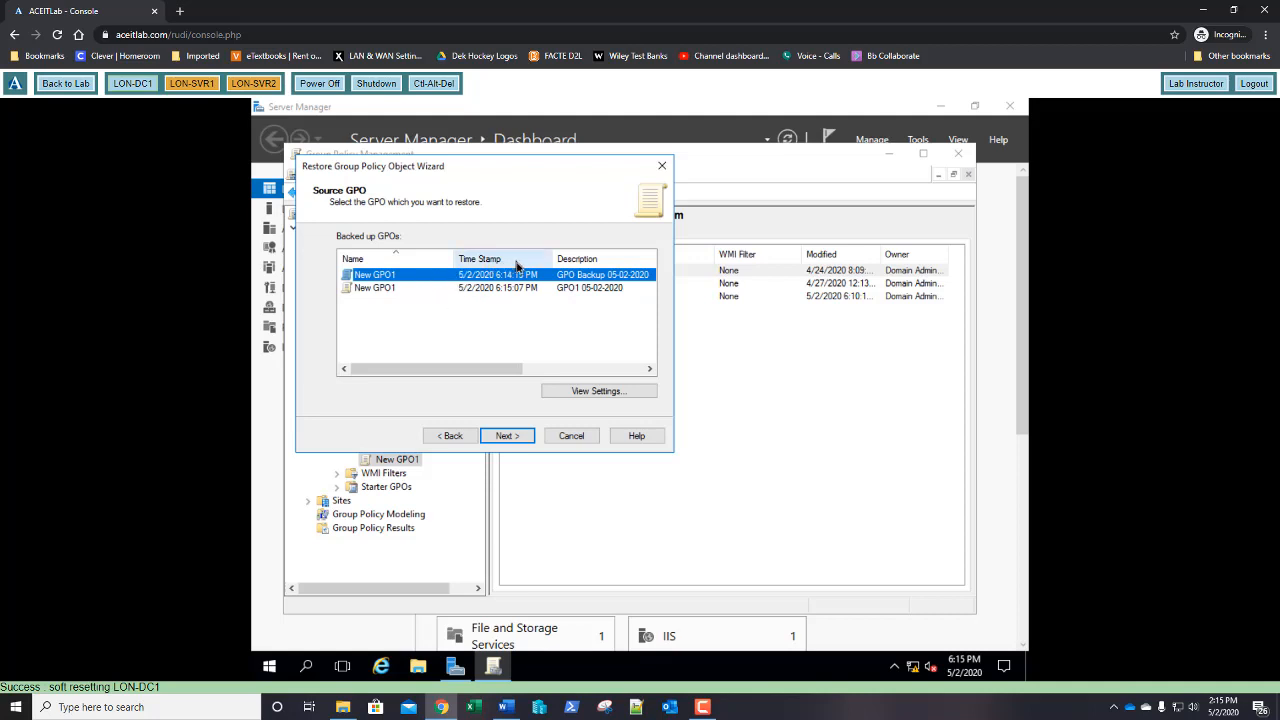
{"action": "left_click", "coordinate": [510, 436]}
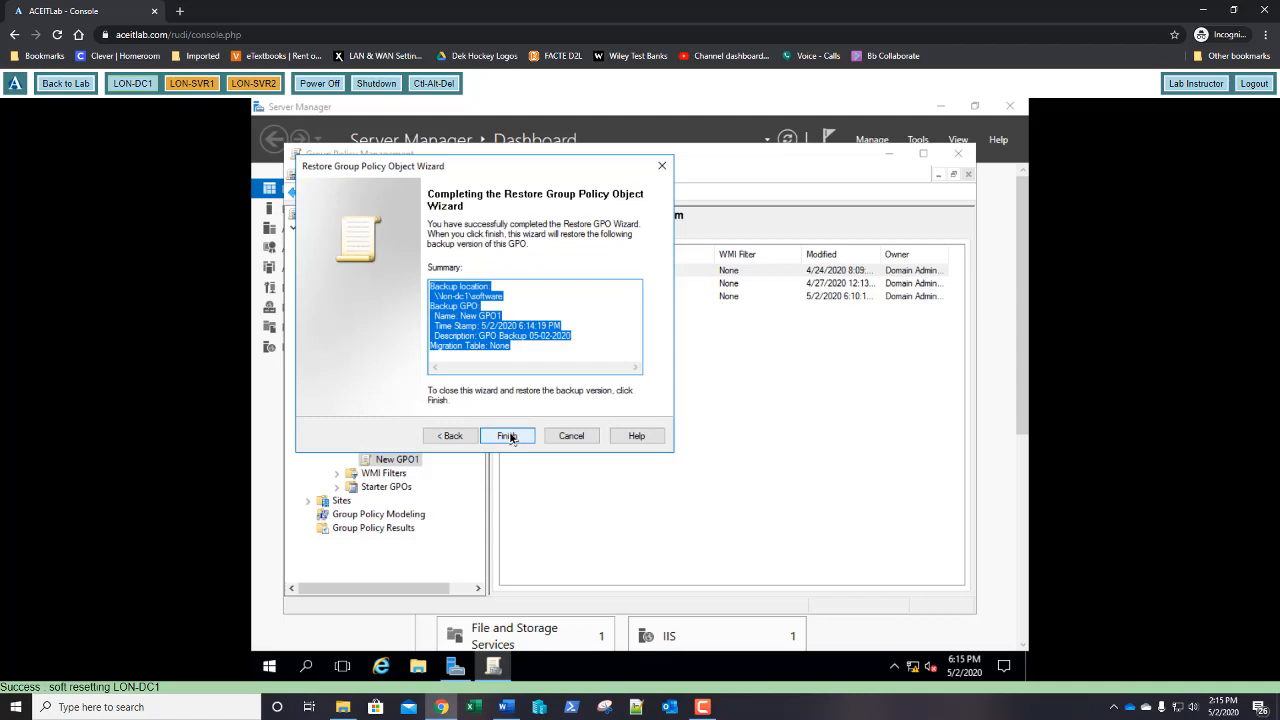
{"action": "left_click", "coordinate": [527, 297]}
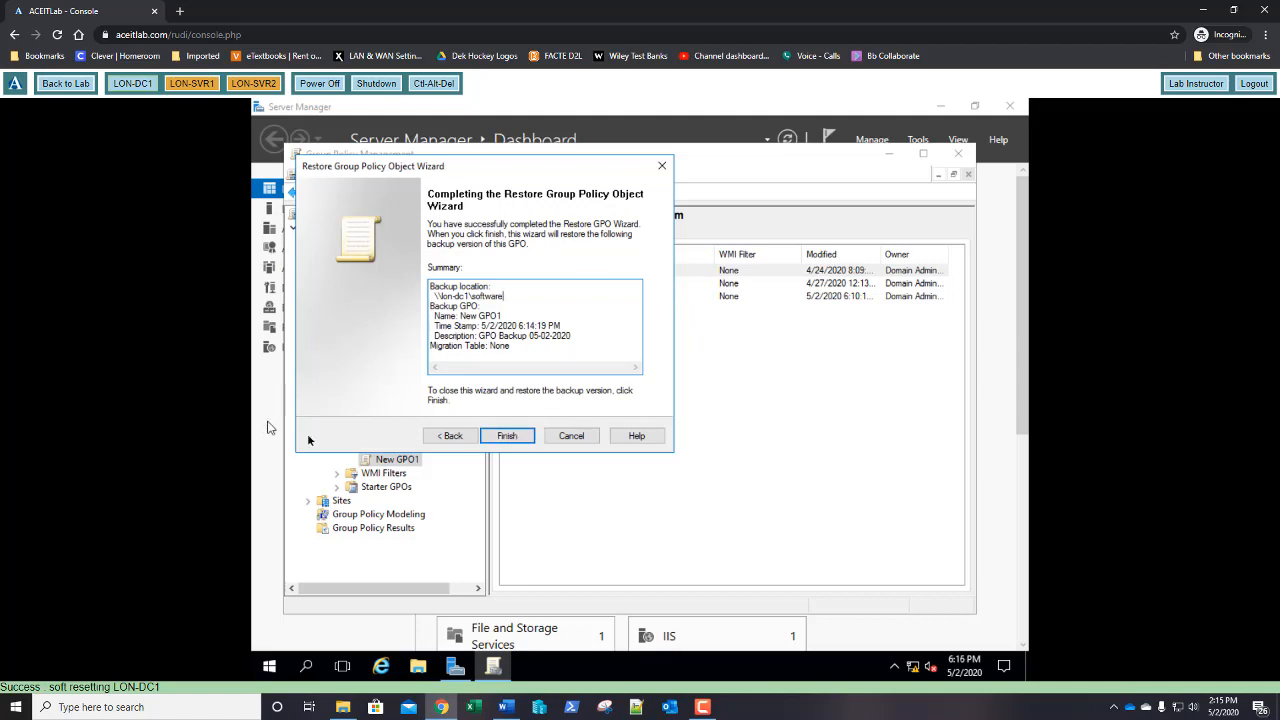
{"action": "left_click", "coordinate": [507, 437]}
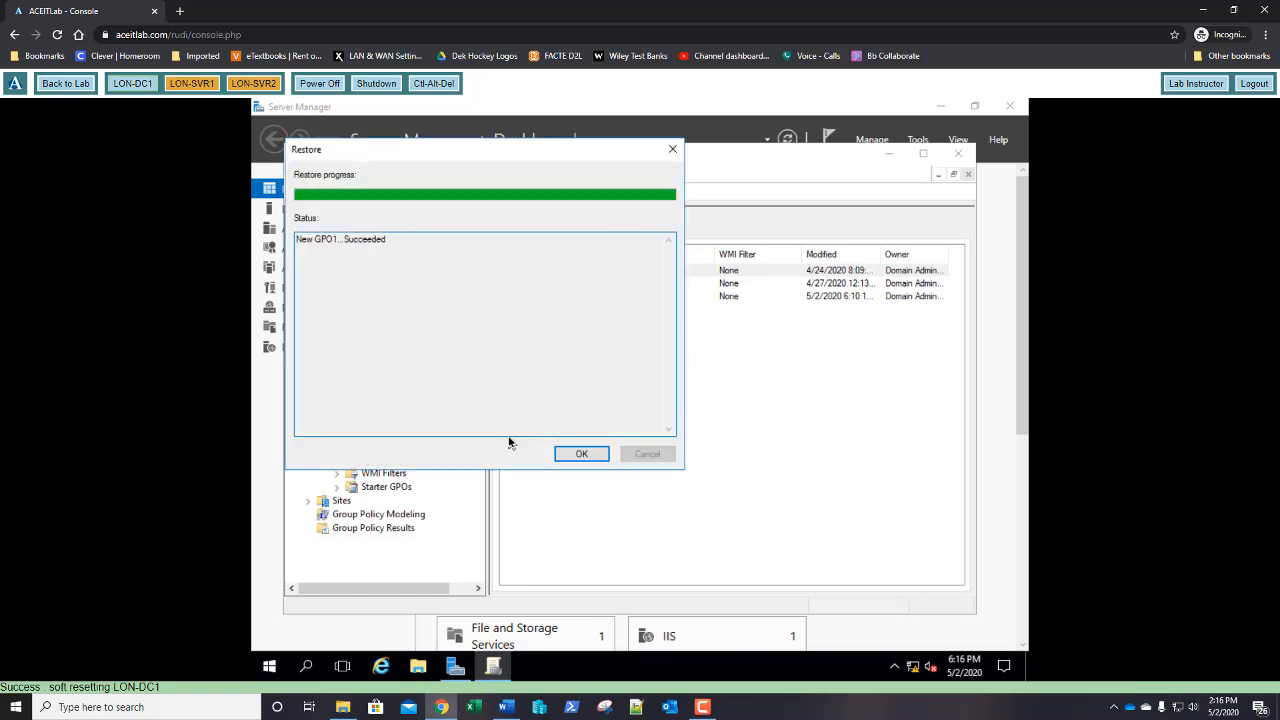
{"action": "left_click", "coordinate": [581, 454]}
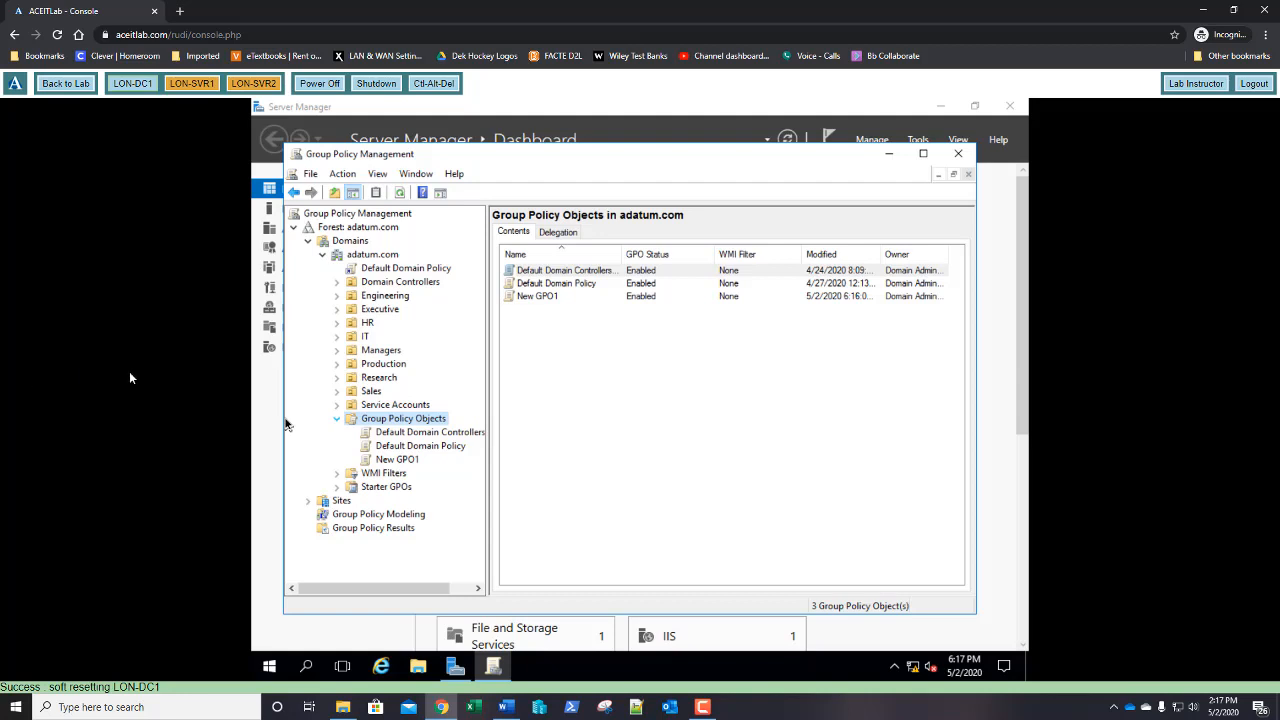
Show New GPO1's full settings report, trusting the blocked about:security_mmc.exe content
{"action": "left_click", "coordinate": [398, 461]}
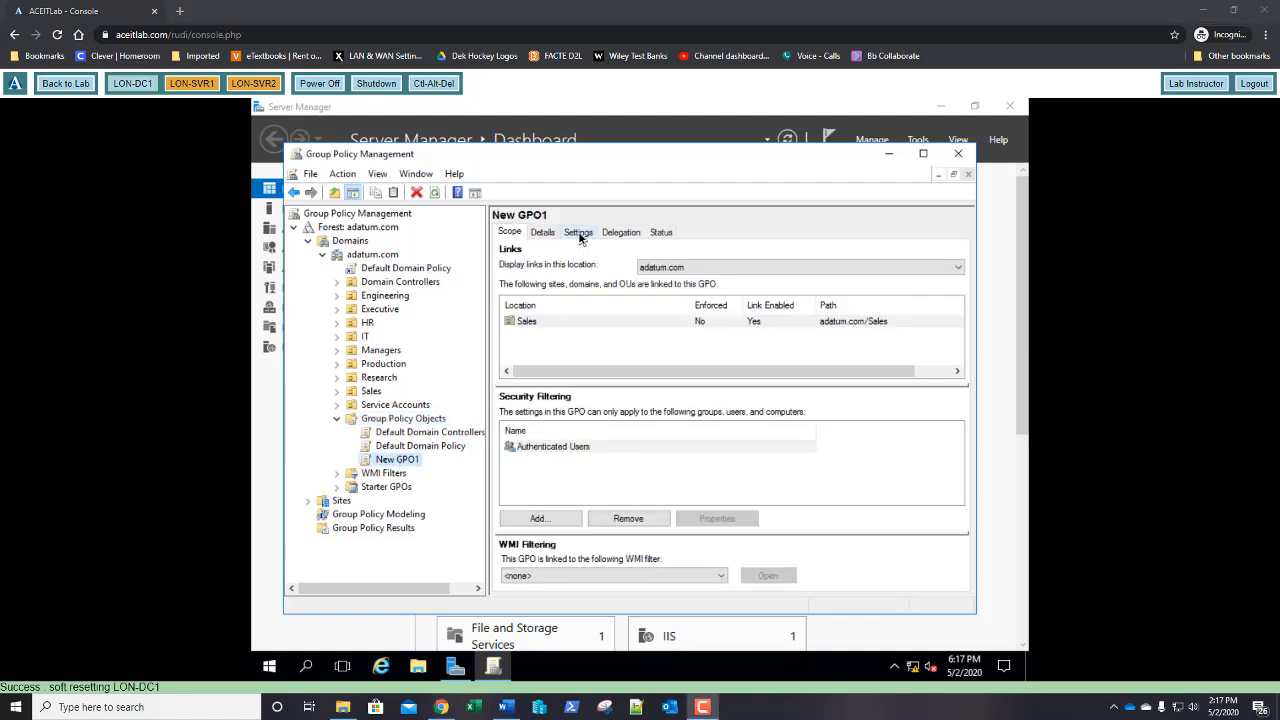
{"action": "left_click", "coordinate": [579, 233]}
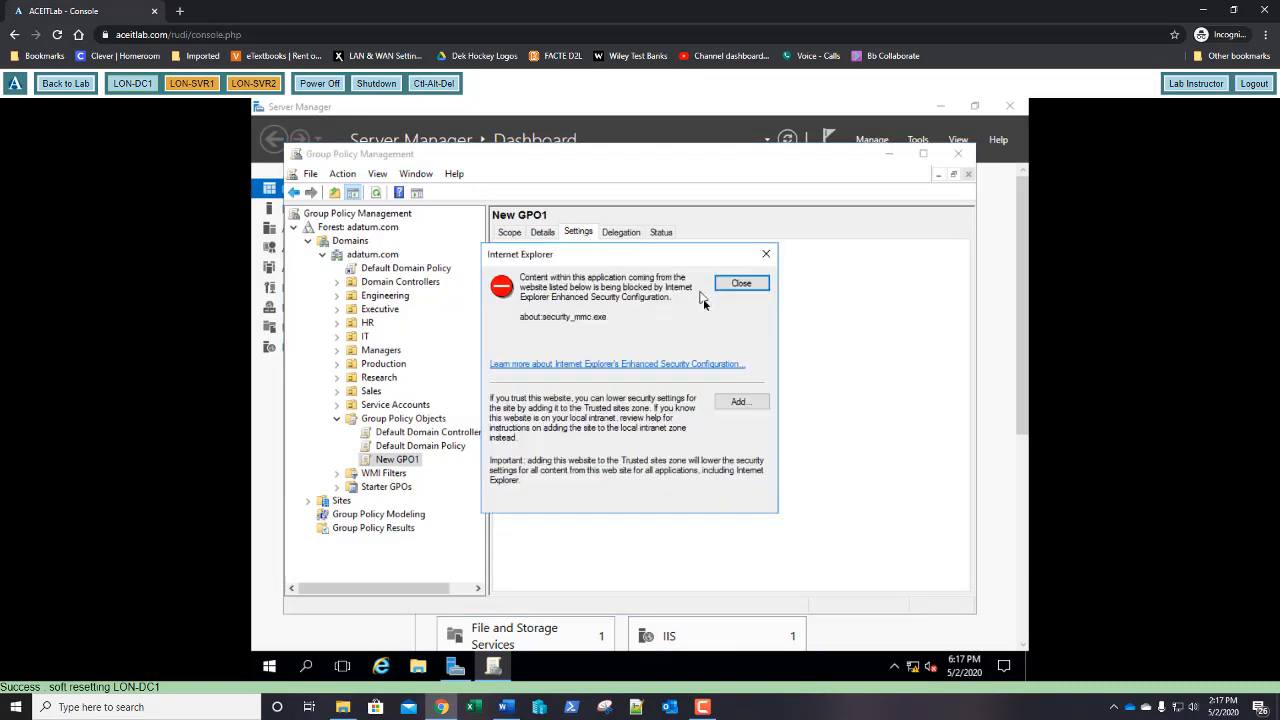
{"action": "left_click", "coordinate": [741, 404]}
{"action": "left_click", "coordinate": [736, 351]}
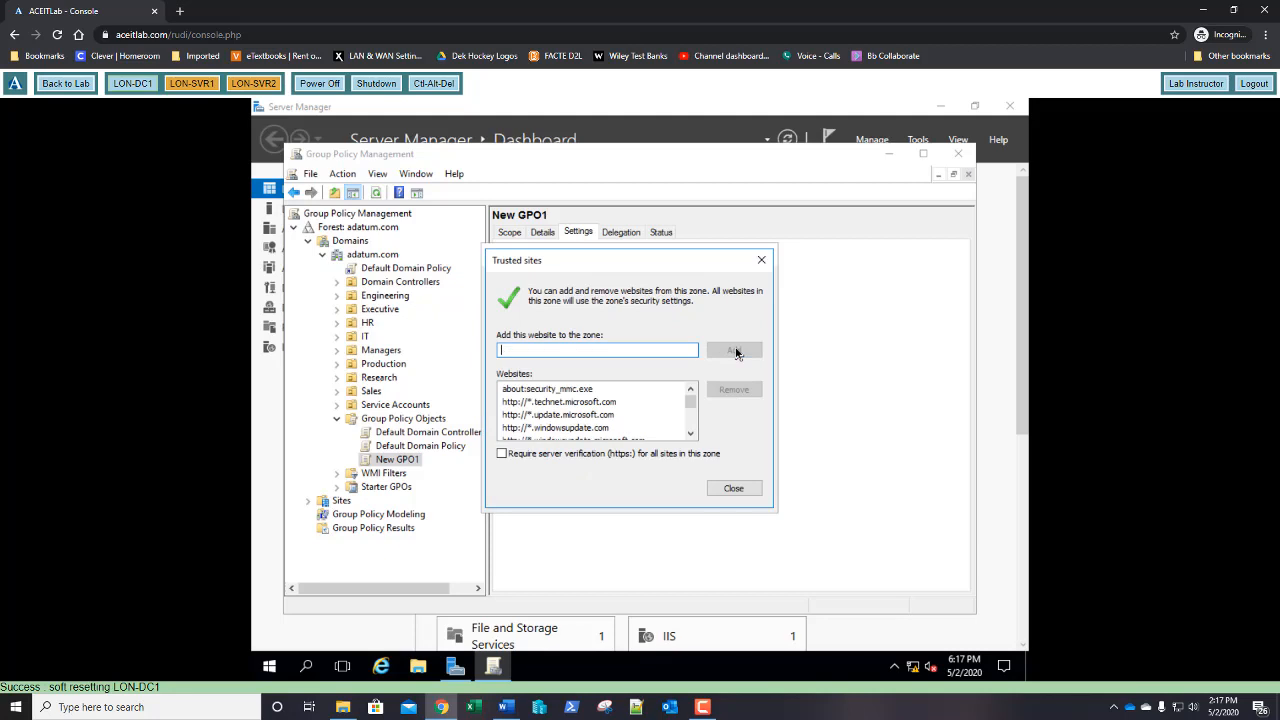
{"action": "left_click", "coordinate": [734, 490]}
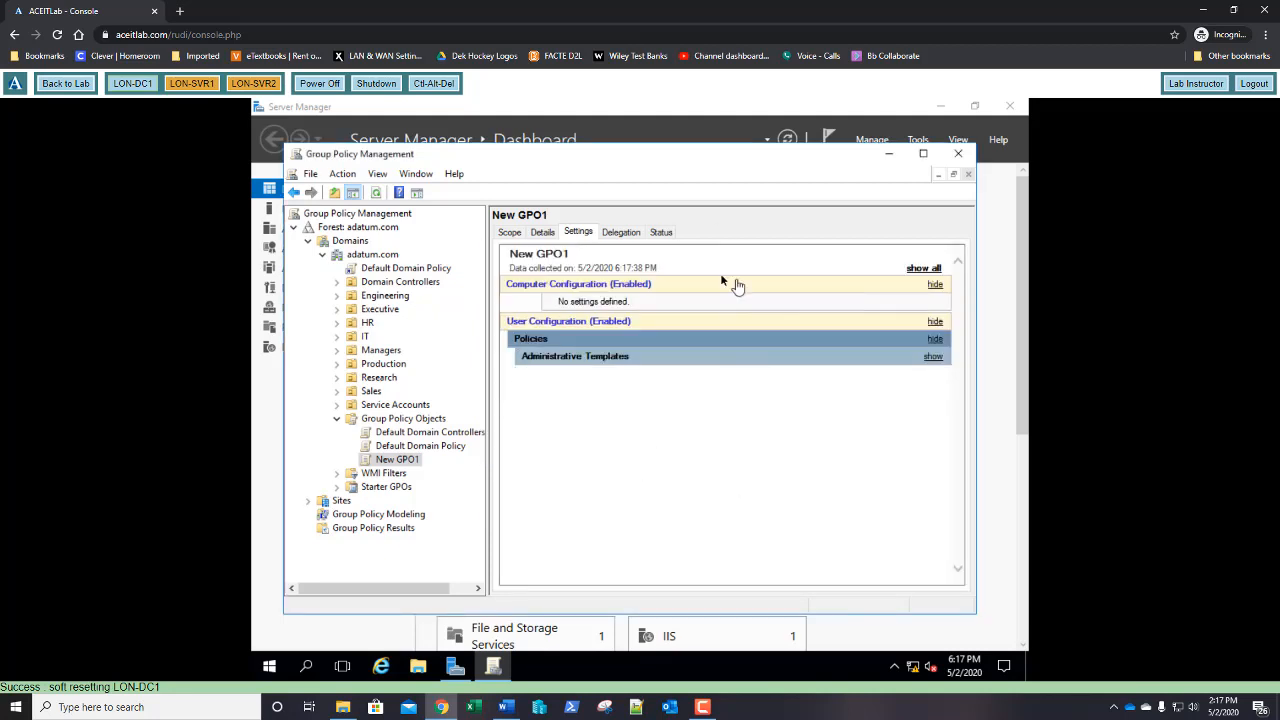
{"action": "left_click", "coordinate": [925, 269]}
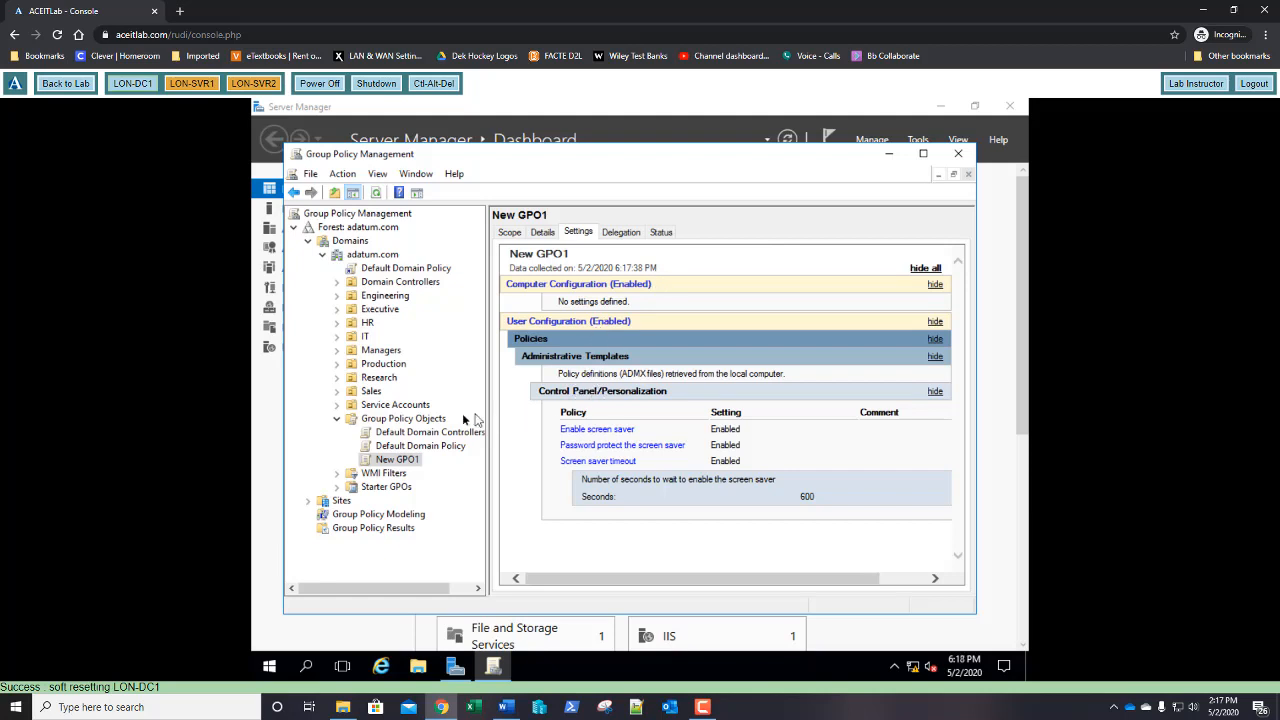
Create an empty GPO named New GPO2 with no starter GPO
{"action": "right_click", "coordinate": [432, 420]}
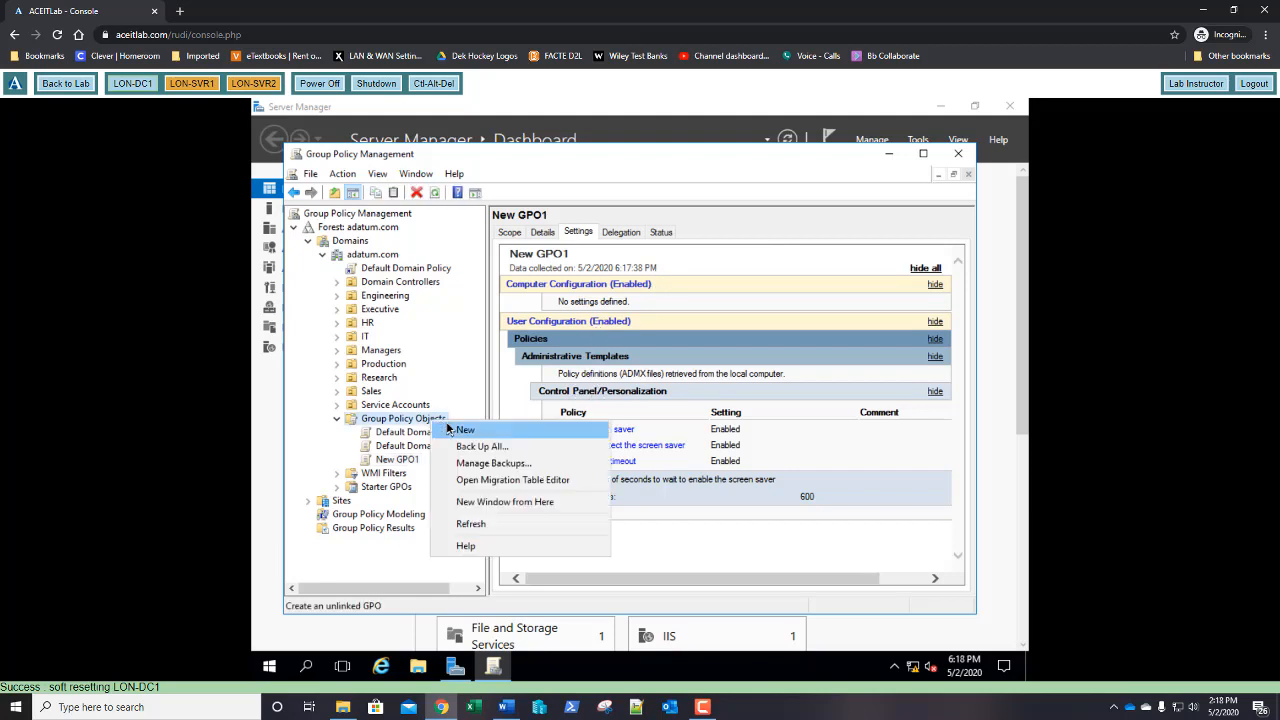
{"action": "left_click", "coordinate": [448, 428]}
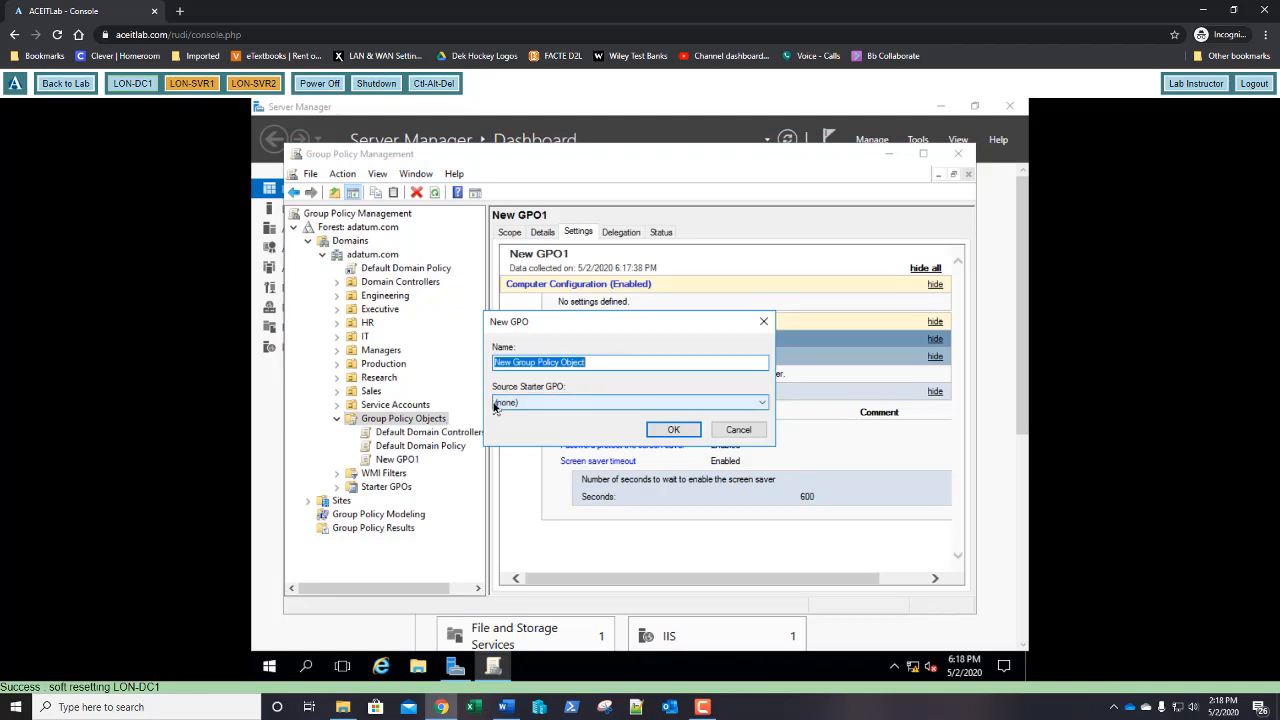
{"action": "type", "text": "Ne"}
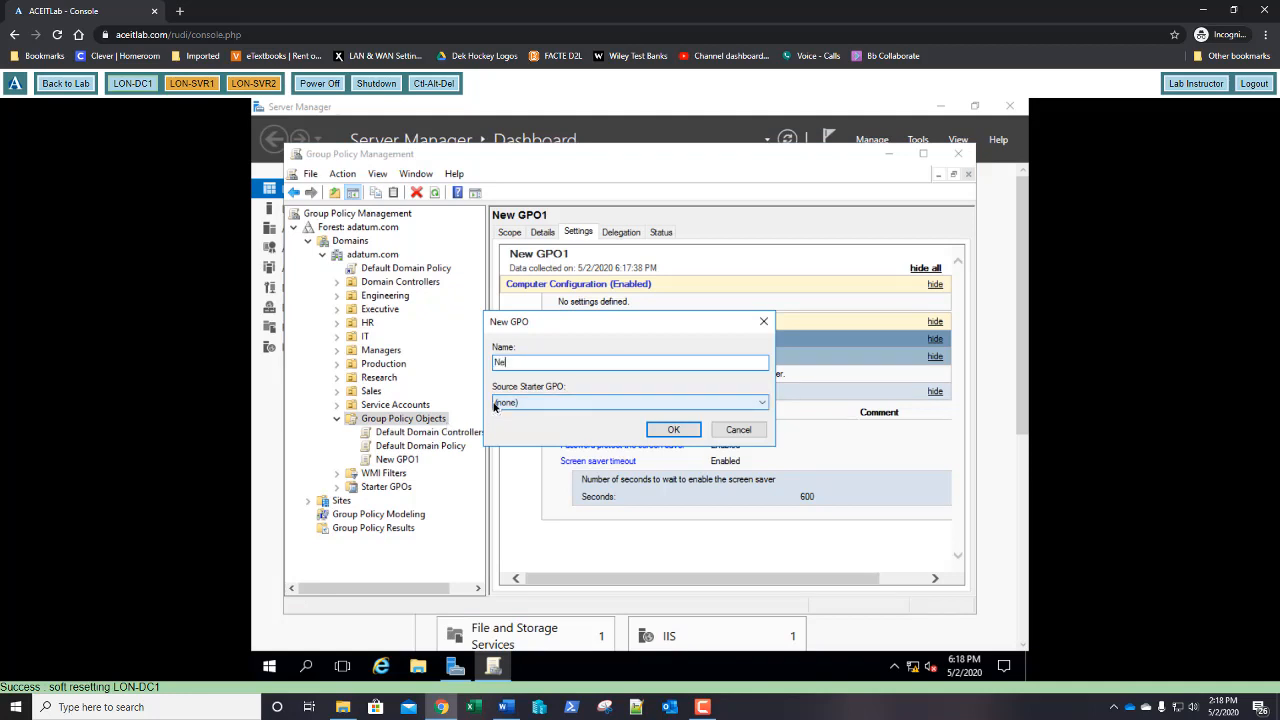
{"action": "type", "text": "w GPO2"}
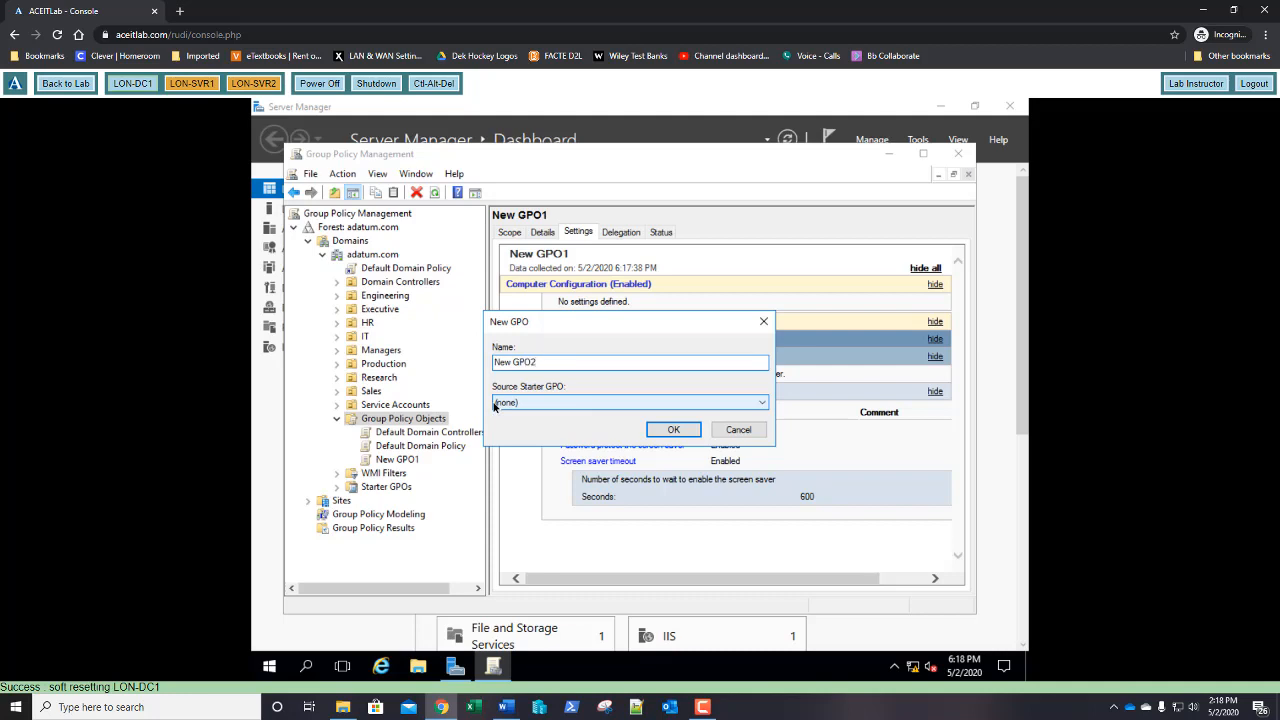
{"action": "left_click", "coordinate": [676, 432]}
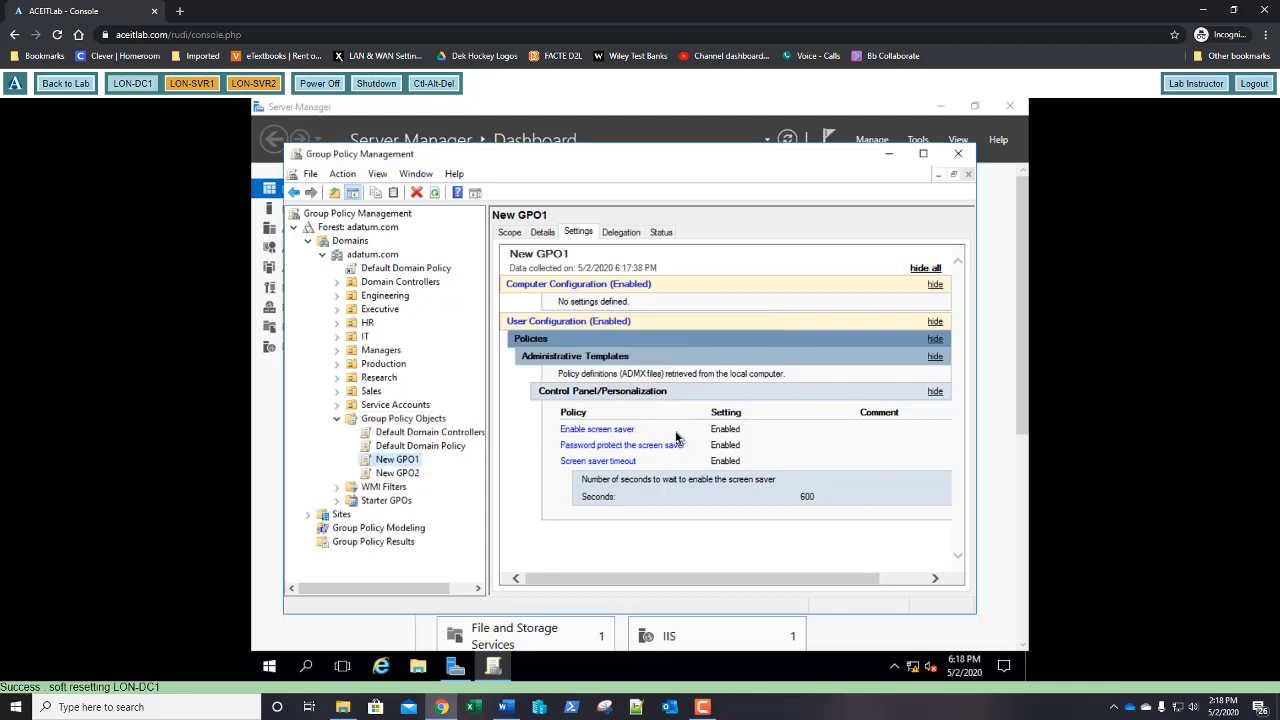
{"action": "left_click", "coordinate": [399, 477]}
Import the settings from New GPO1's backup into New GPO2
{"action": "right_click", "coordinate": [399, 475]}
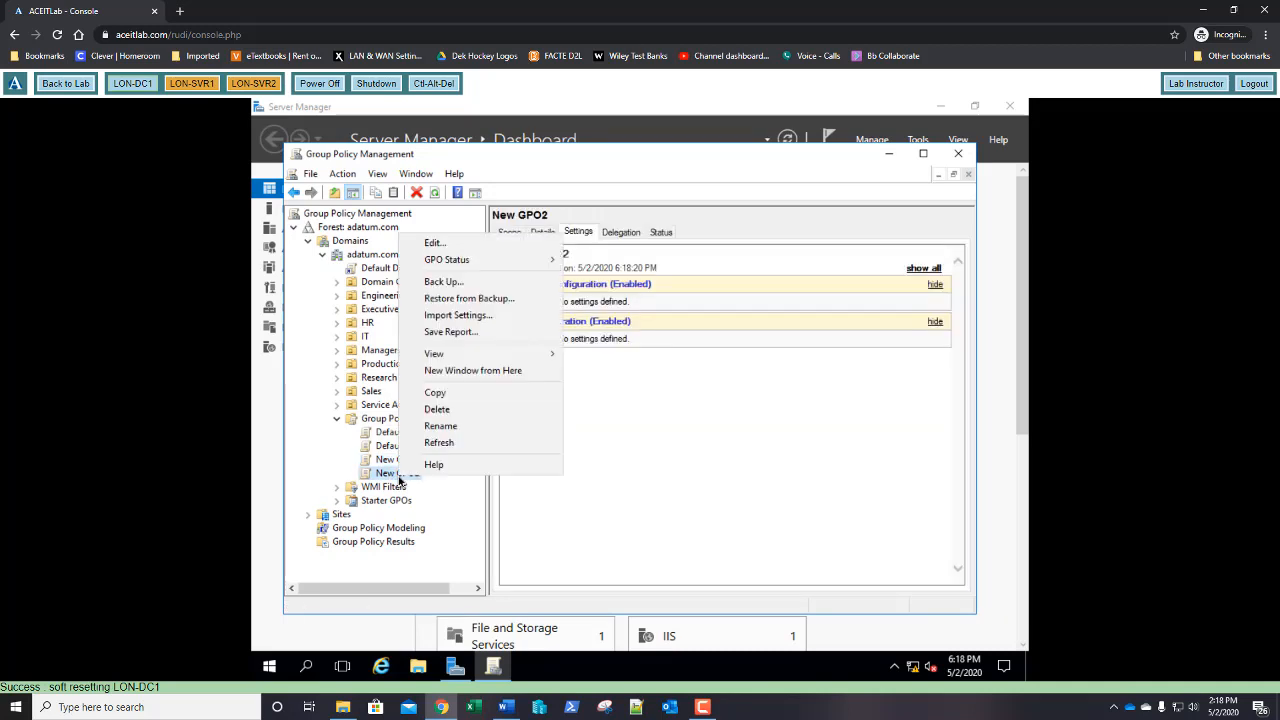
{"action": "left_click", "coordinate": [455, 316]}
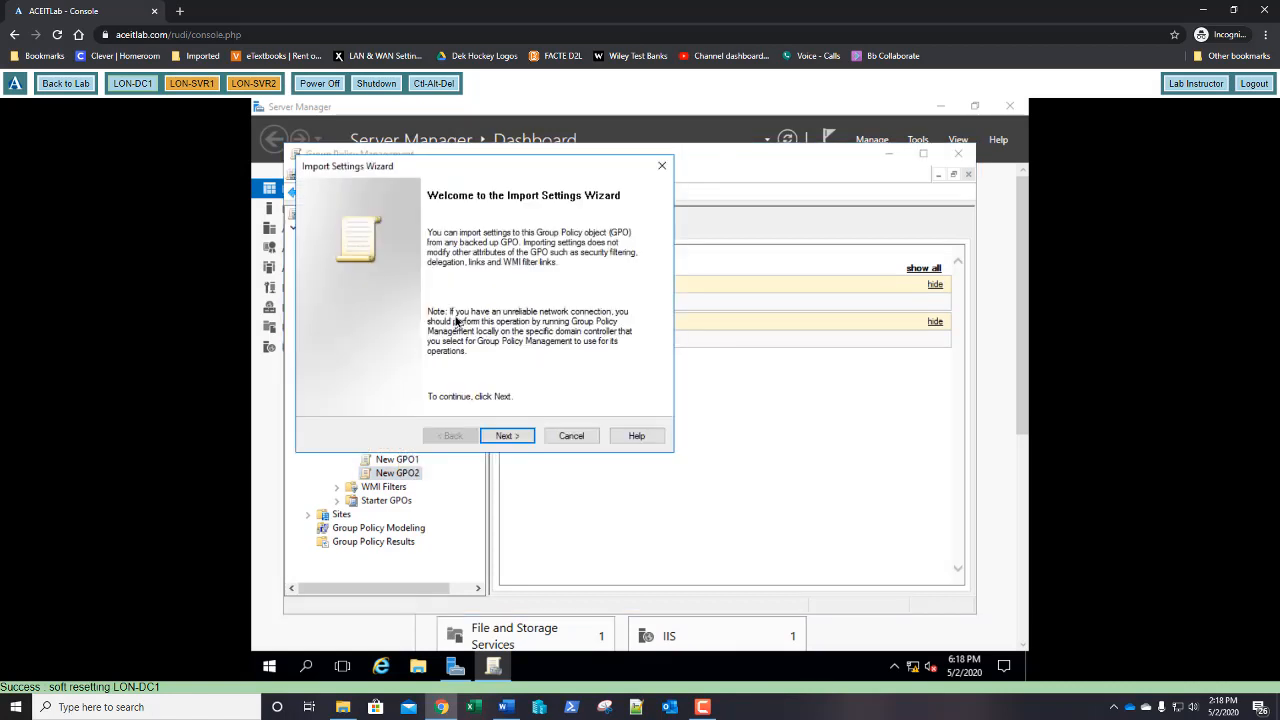
{"action": "left_click", "coordinate": [509, 437]}
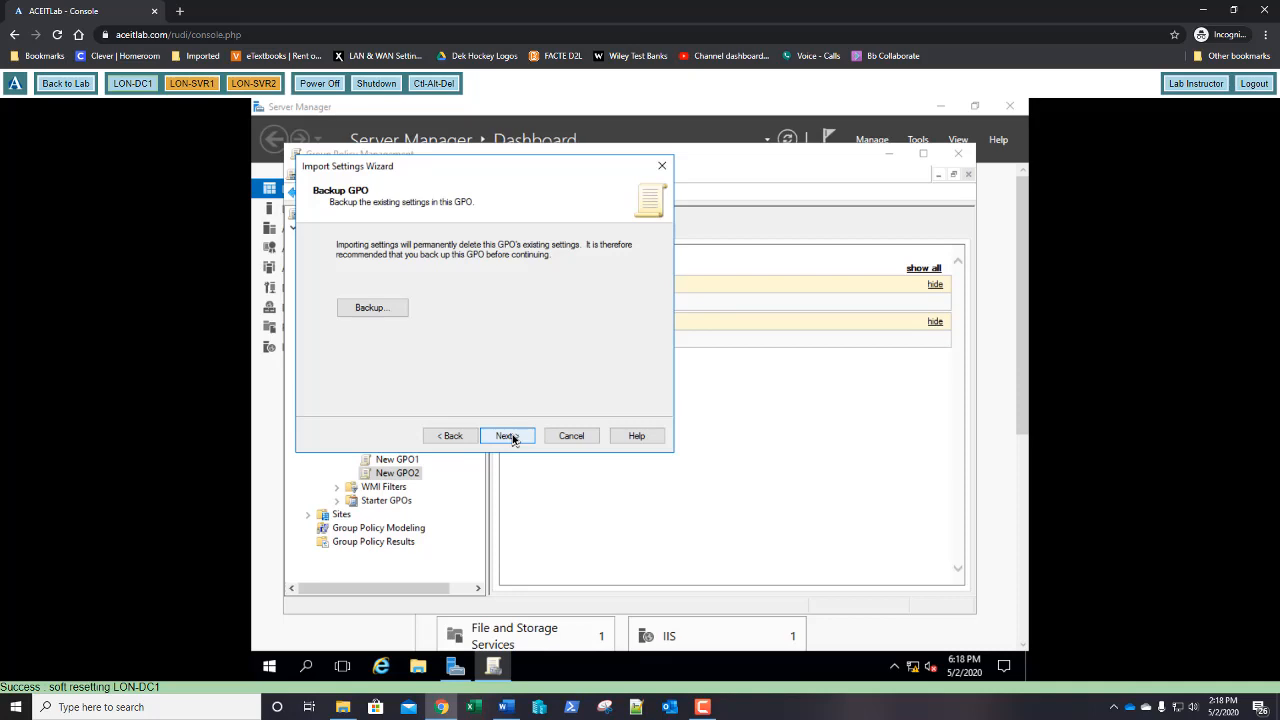
{"action": "left_click", "coordinate": [507, 436]}
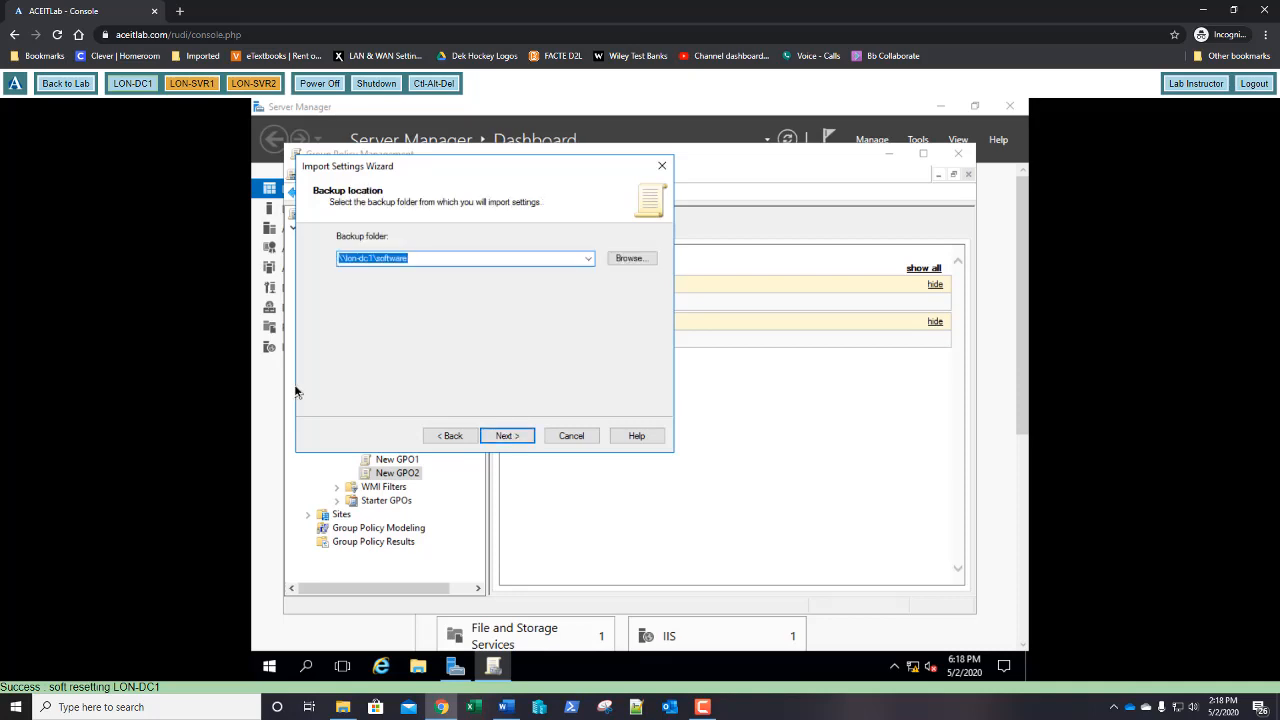
{"action": "left_click", "coordinate": [509, 440]}
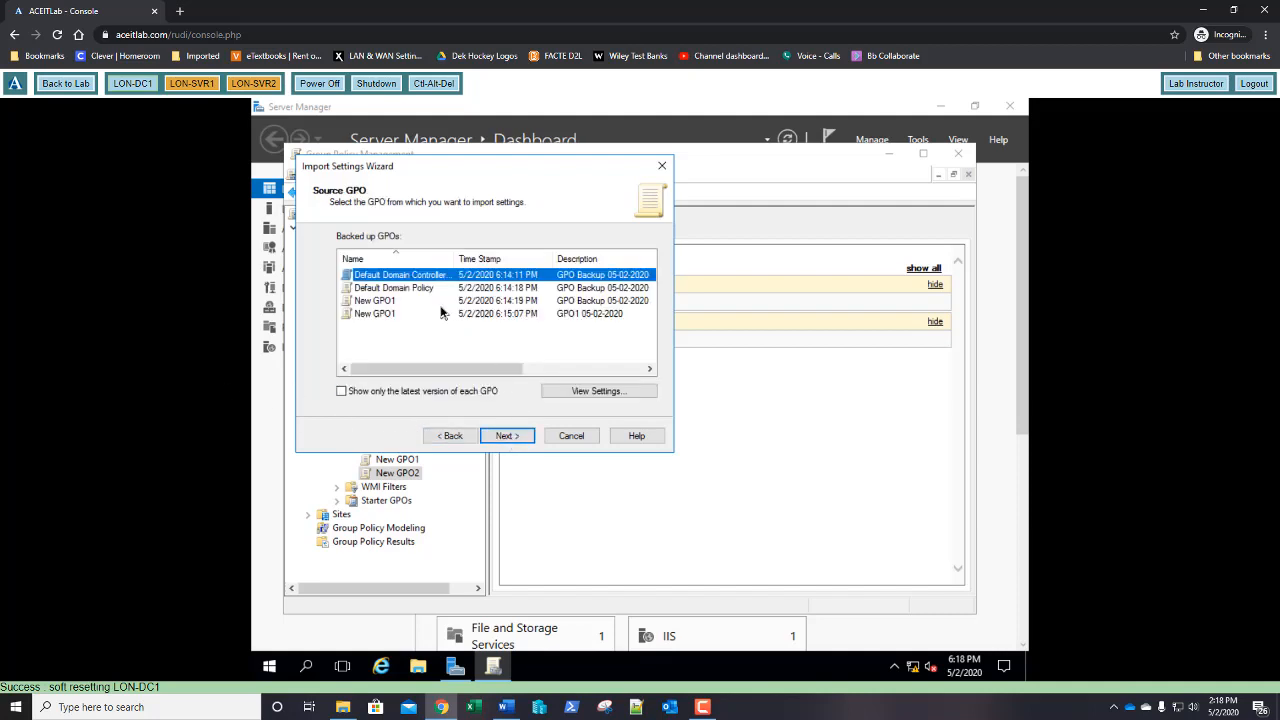
{"action": "left_click", "coordinate": [390, 301]}
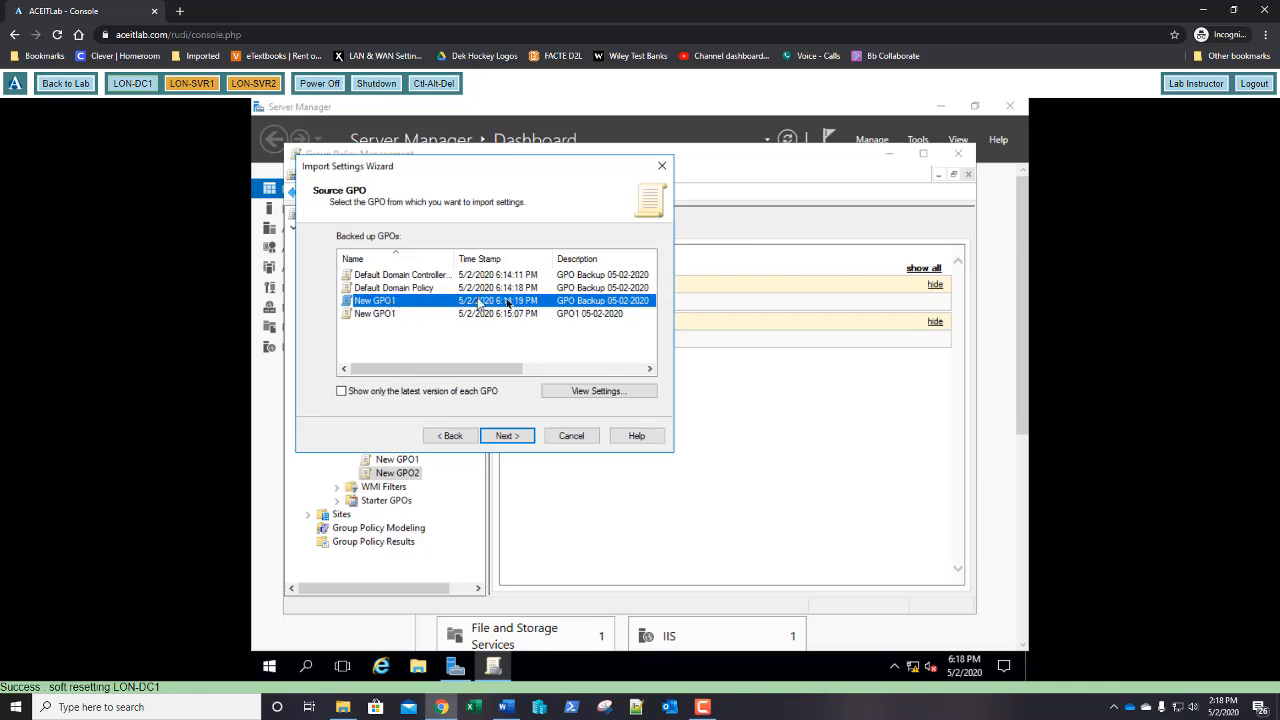
{"action": "left_click", "coordinate": [505, 437]}
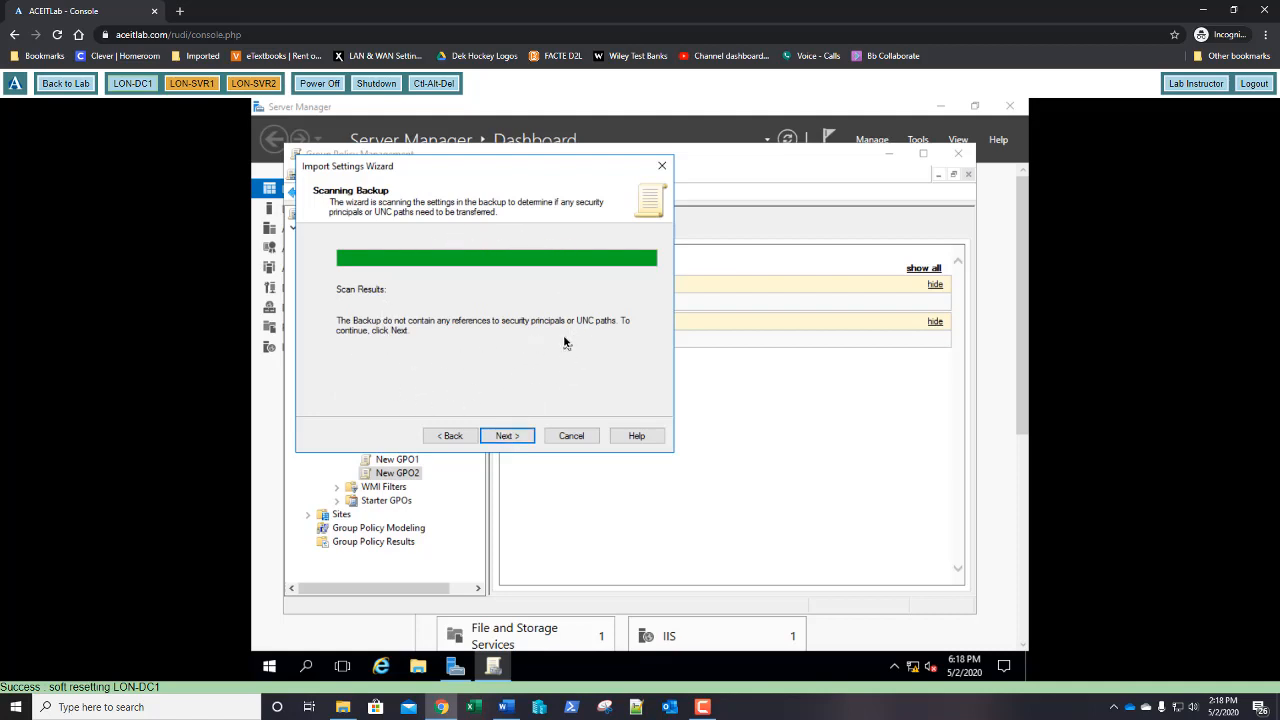
{"action": "left_click", "coordinate": [508, 435]}
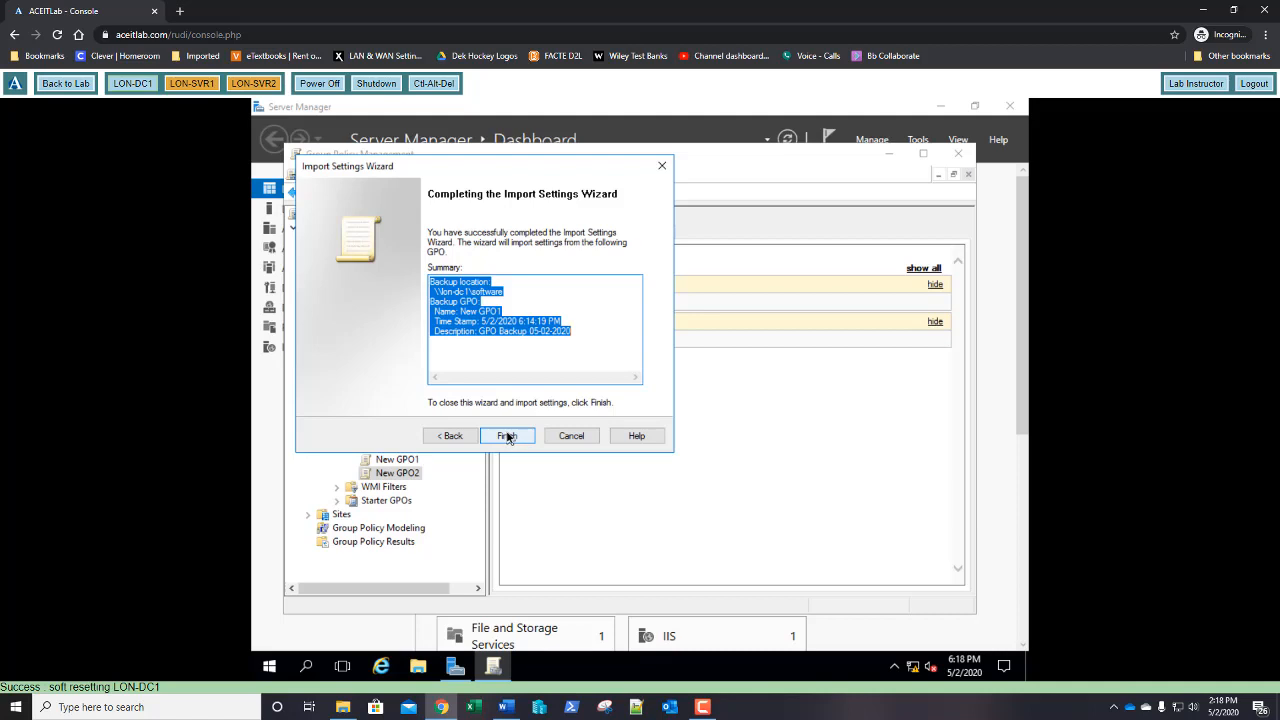
{"action": "left_click", "coordinate": [507, 436]}
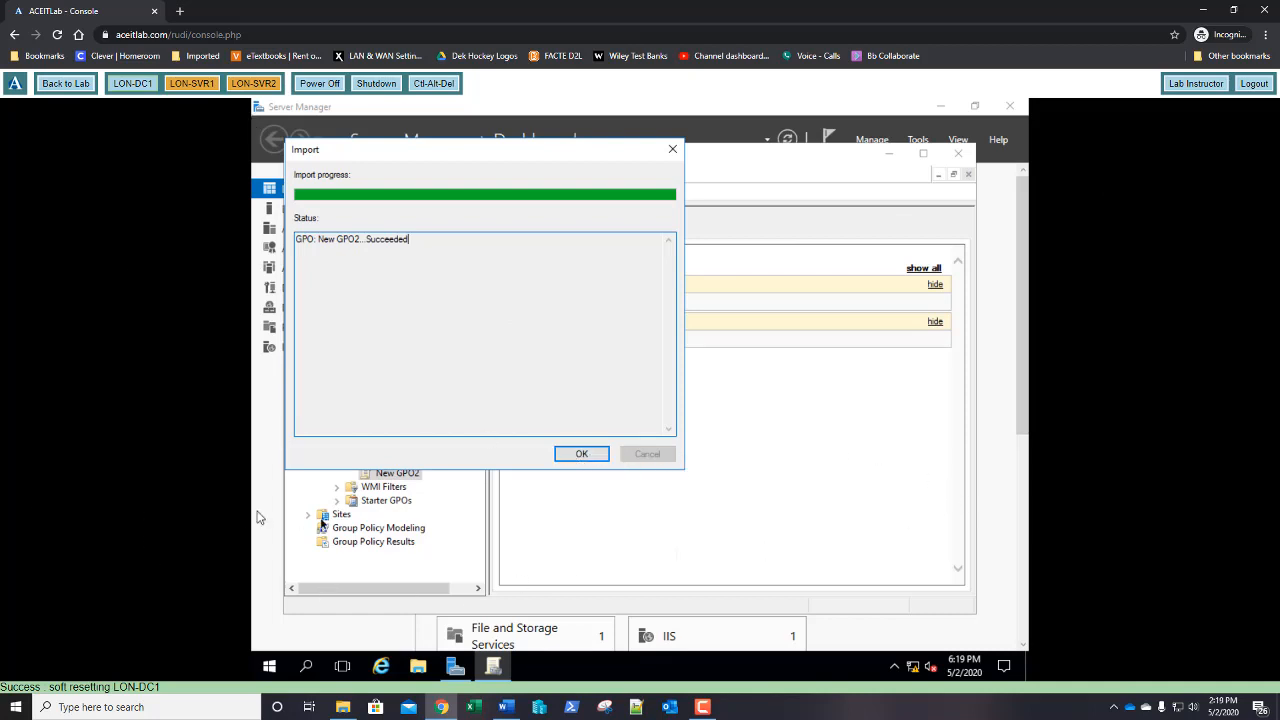
{"action": "left_click", "coordinate": [575, 453]}
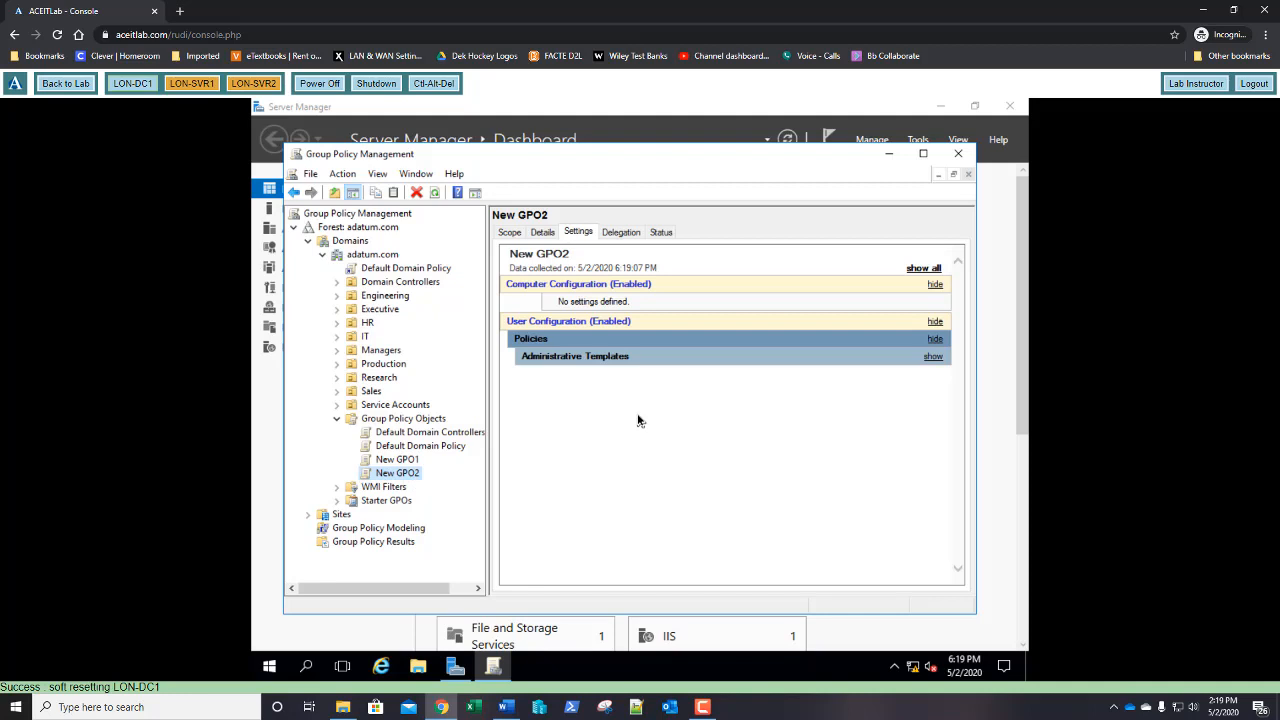
Expand New GPO2's settings report to confirm the 600-second screen saver timeout
{"action": "left_click", "coordinate": [573, 234]}
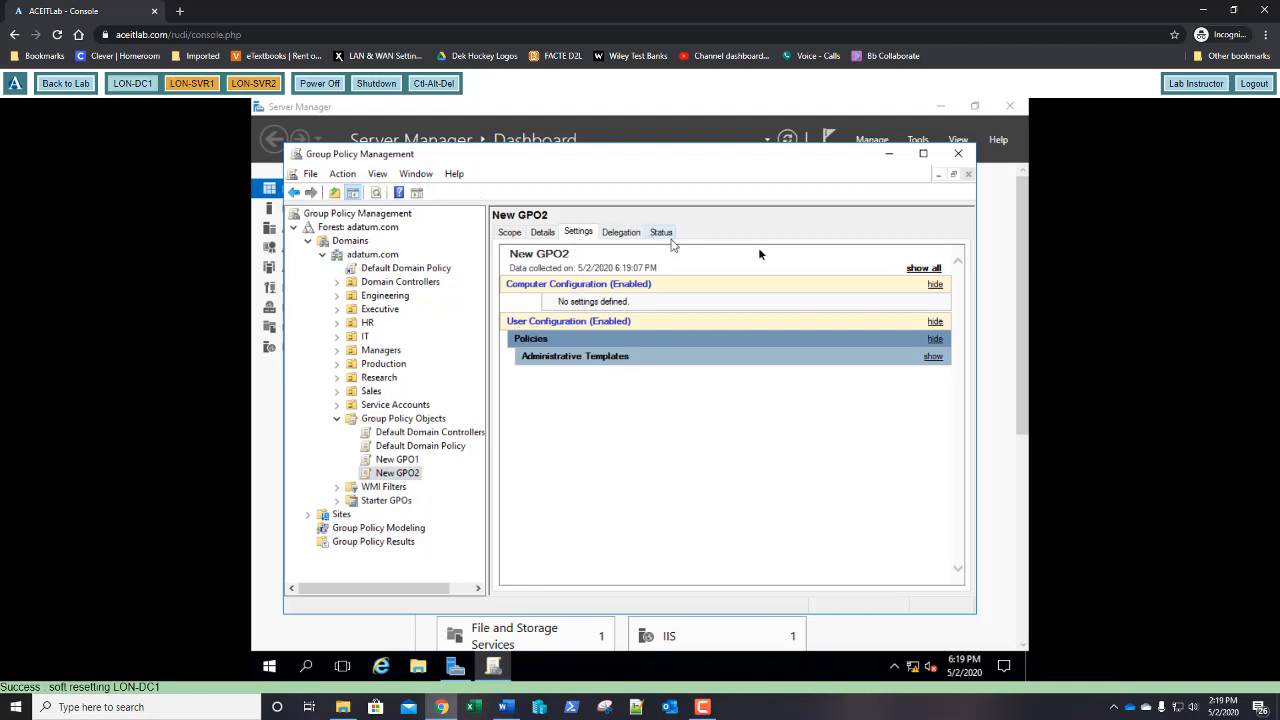
{"action": "left_click", "coordinate": [923, 270]}
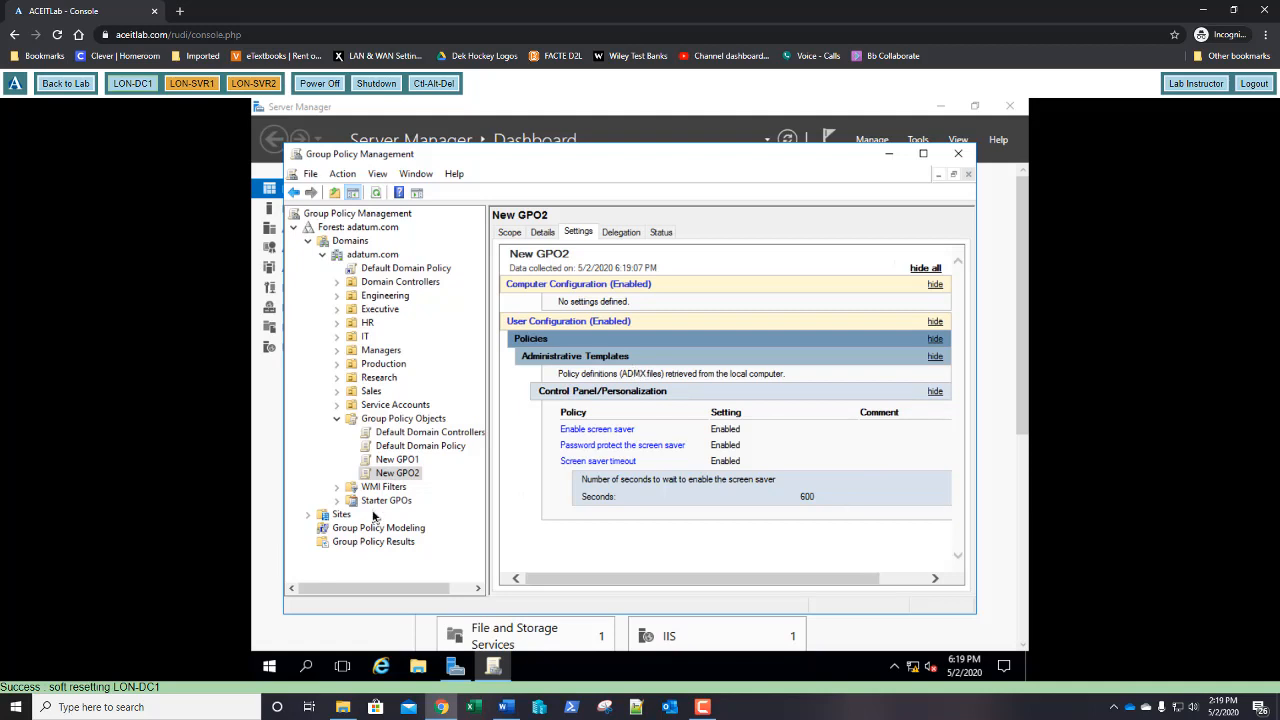
{"action": "right_click", "coordinate": [395, 461]}
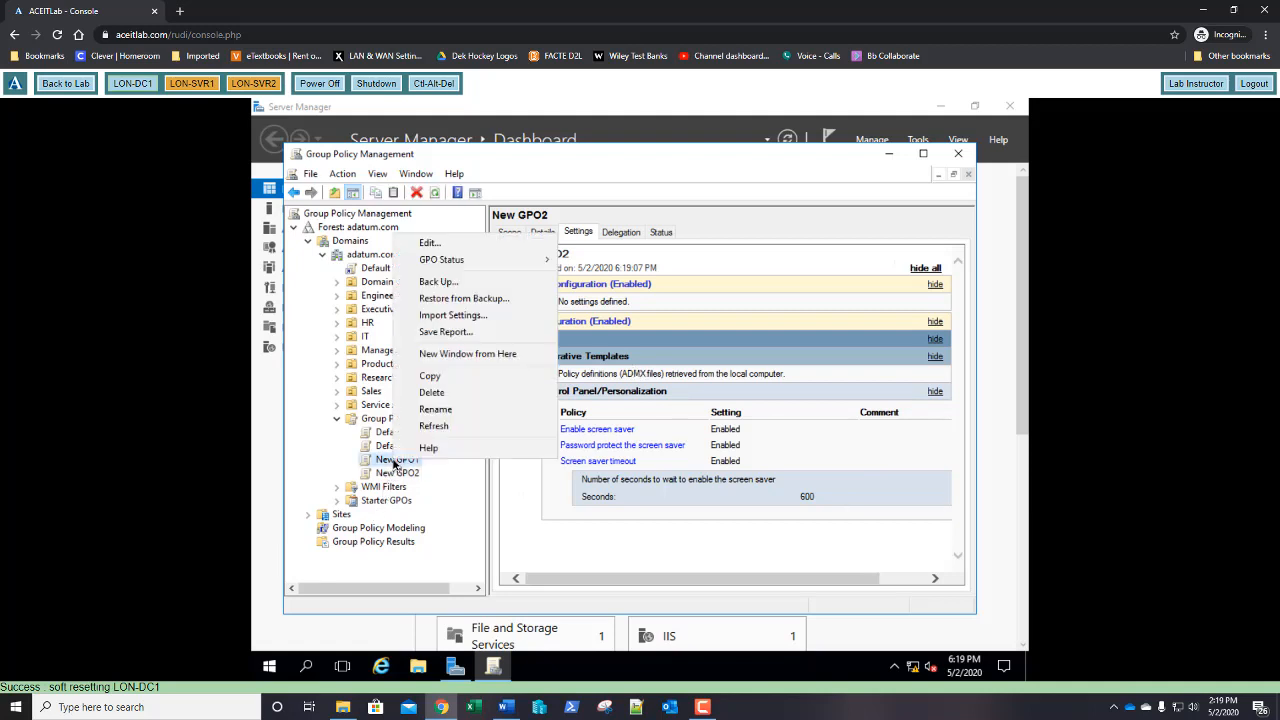
Copy New GPO1 into Group Policy Objects, keeping default permissions
{"action": "left_click", "coordinate": [430, 378]}
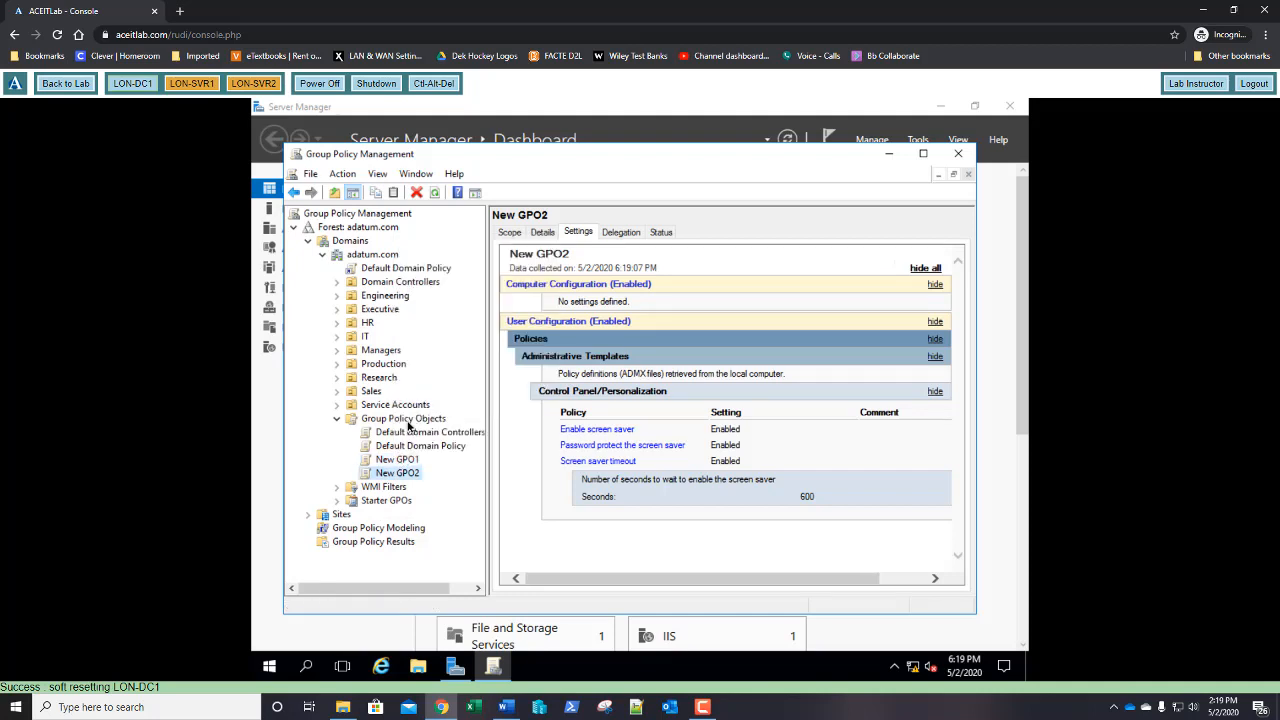
{"action": "right_click", "coordinate": [408, 424]}
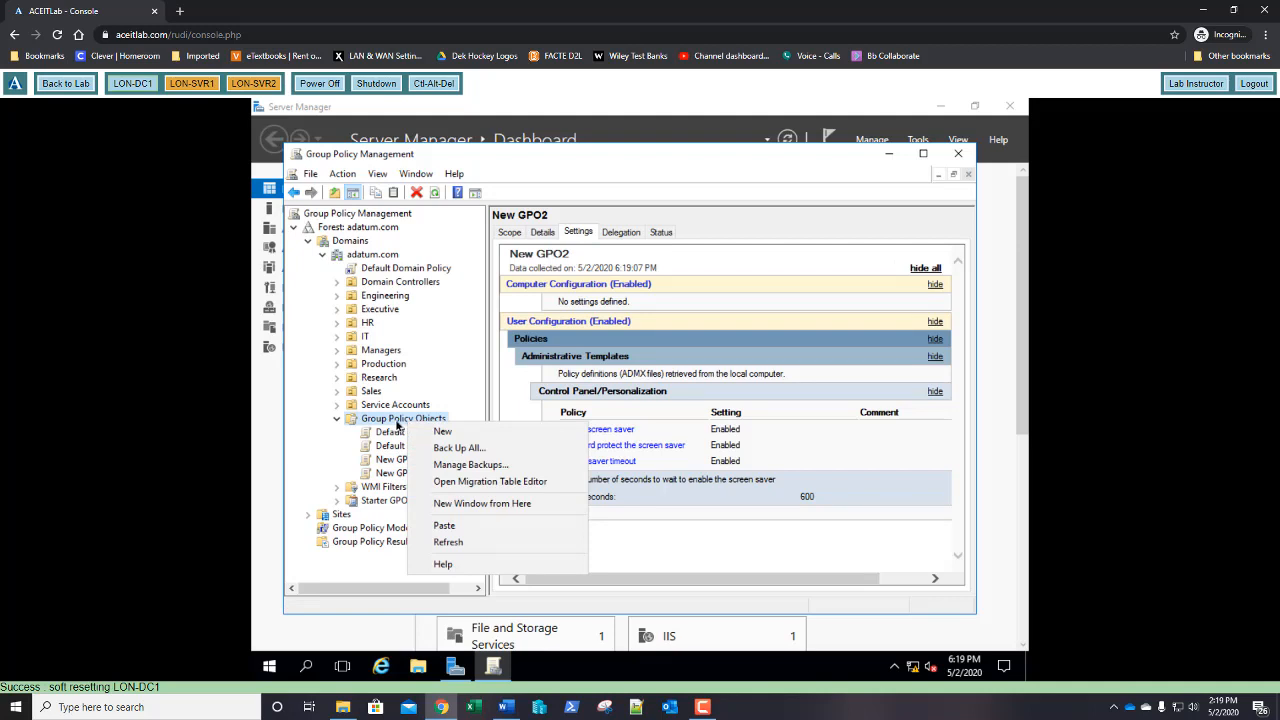
{"action": "left_click", "coordinate": [445, 527]}
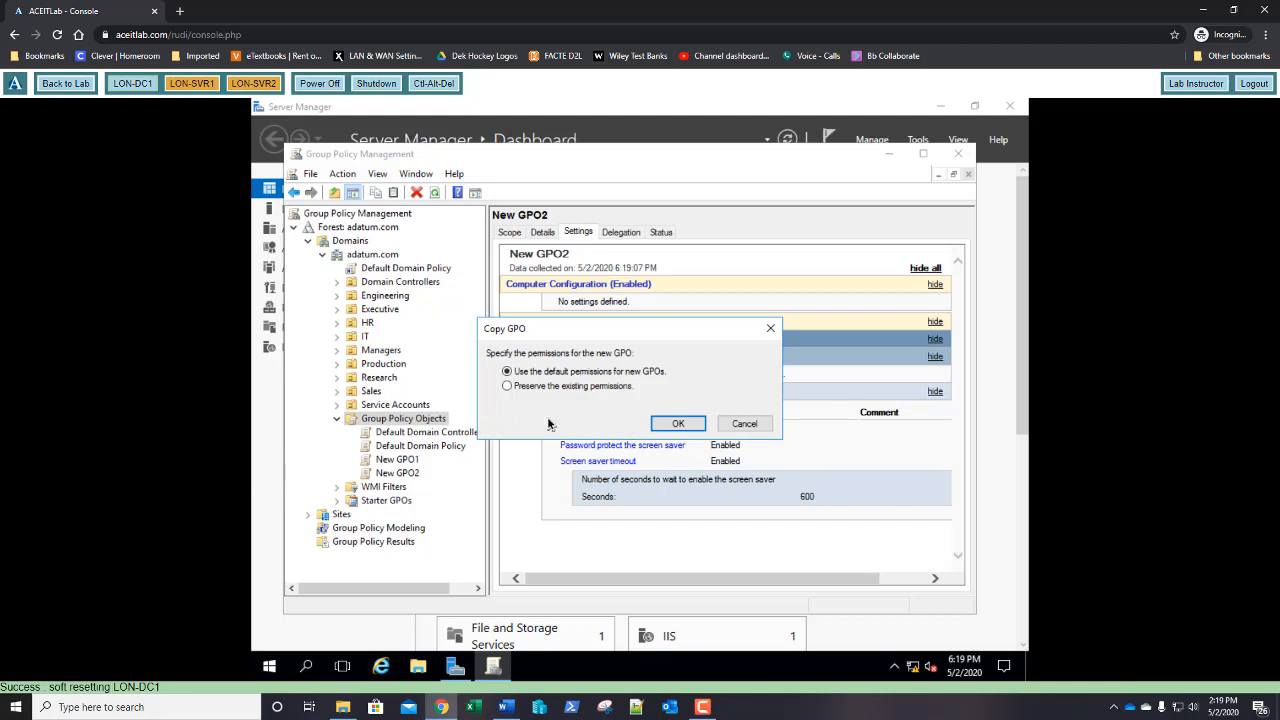
{"action": "left_click", "coordinate": [668, 423]}
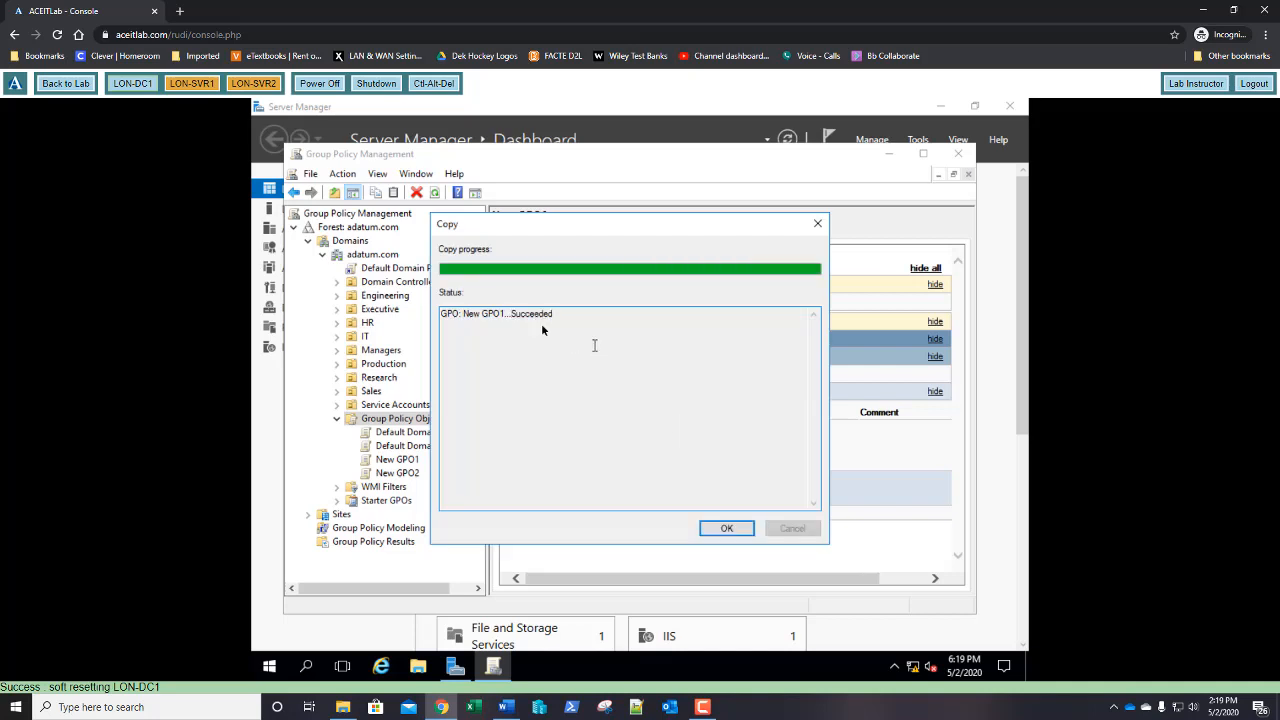
{"action": "left_click", "coordinate": [720, 530]}
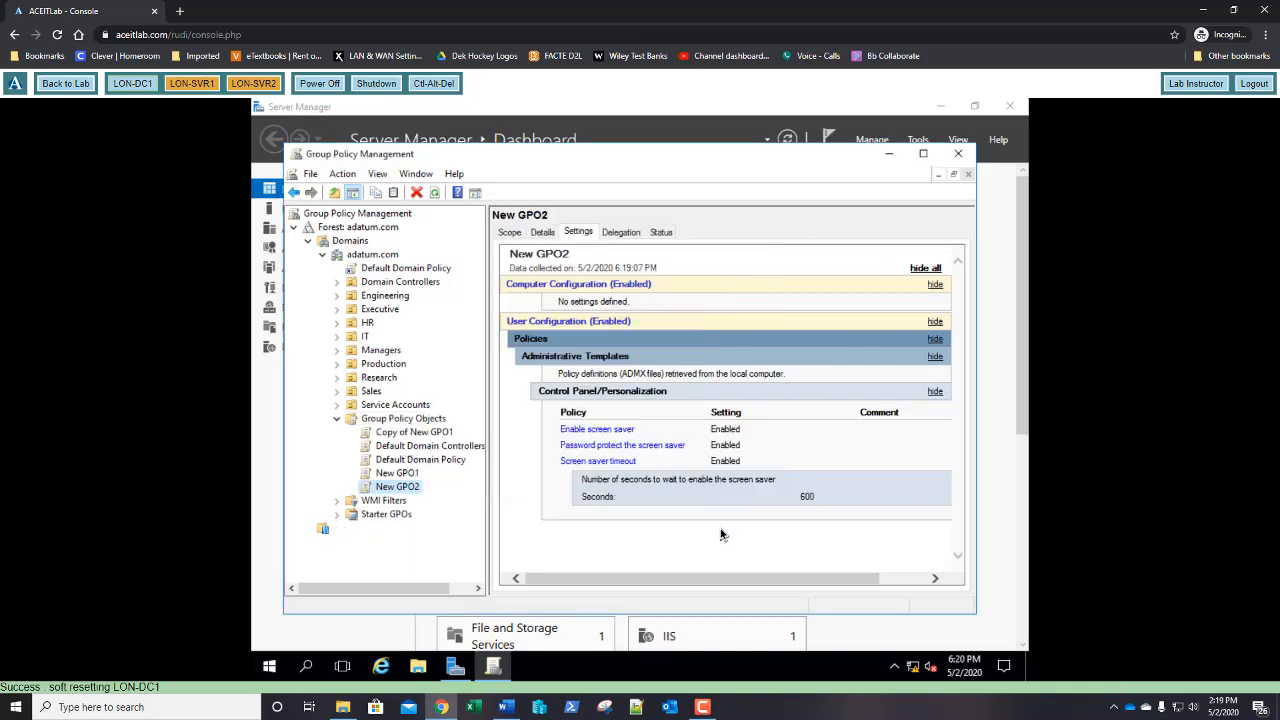
Rename Copy of New GPO1 to 'Screensaver Settings'
{"action": "right_click", "coordinate": [399, 435]}
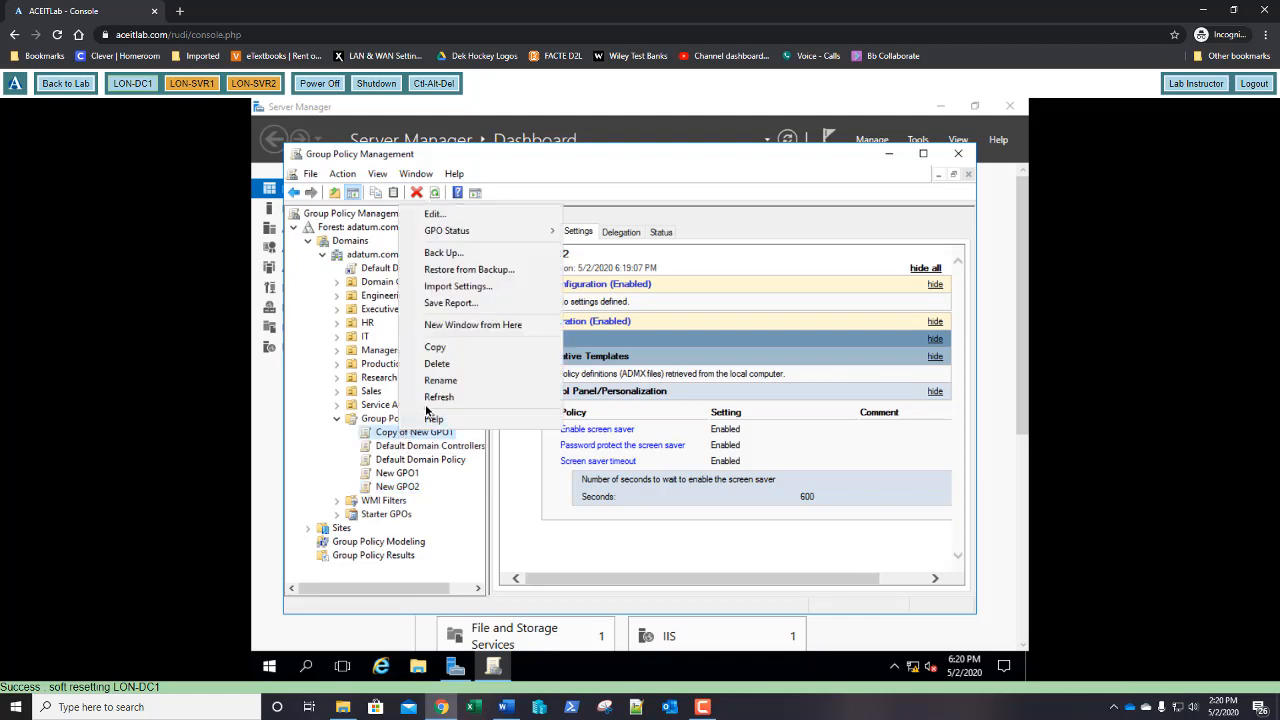
{"action": "left_click", "coordinate": [440, 381]}
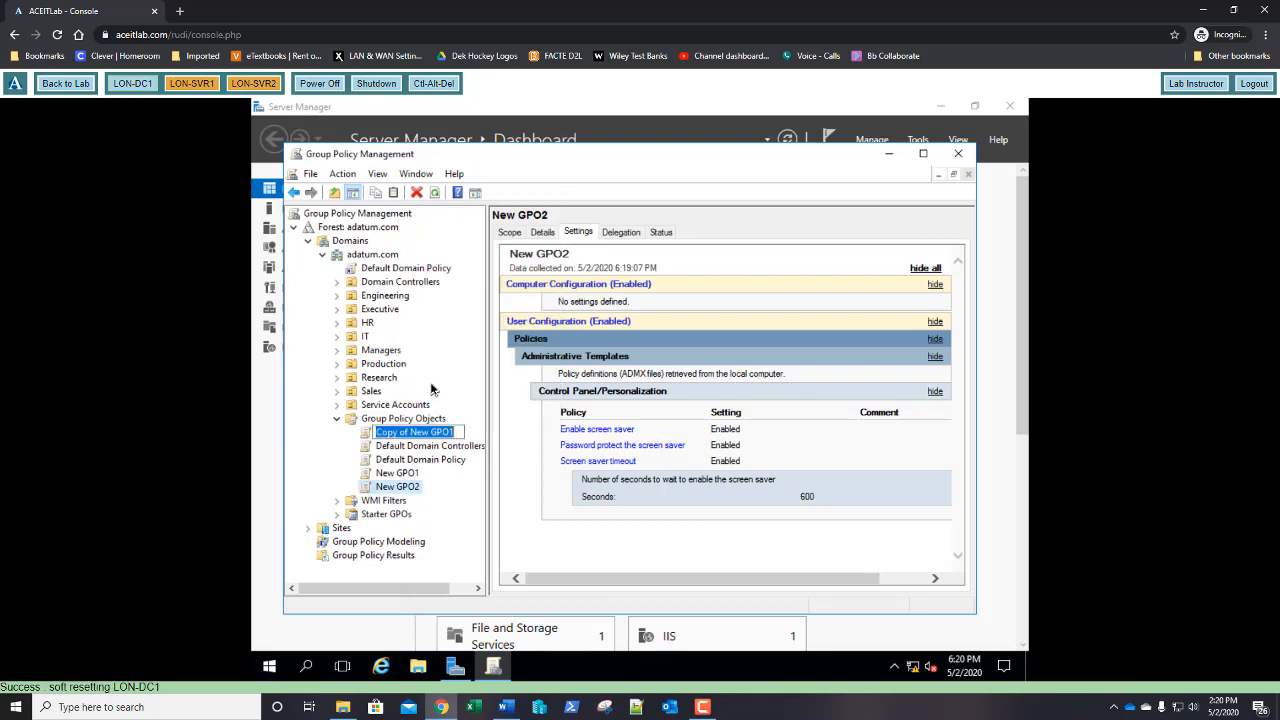
{"action": "type", "text": "Scree"}
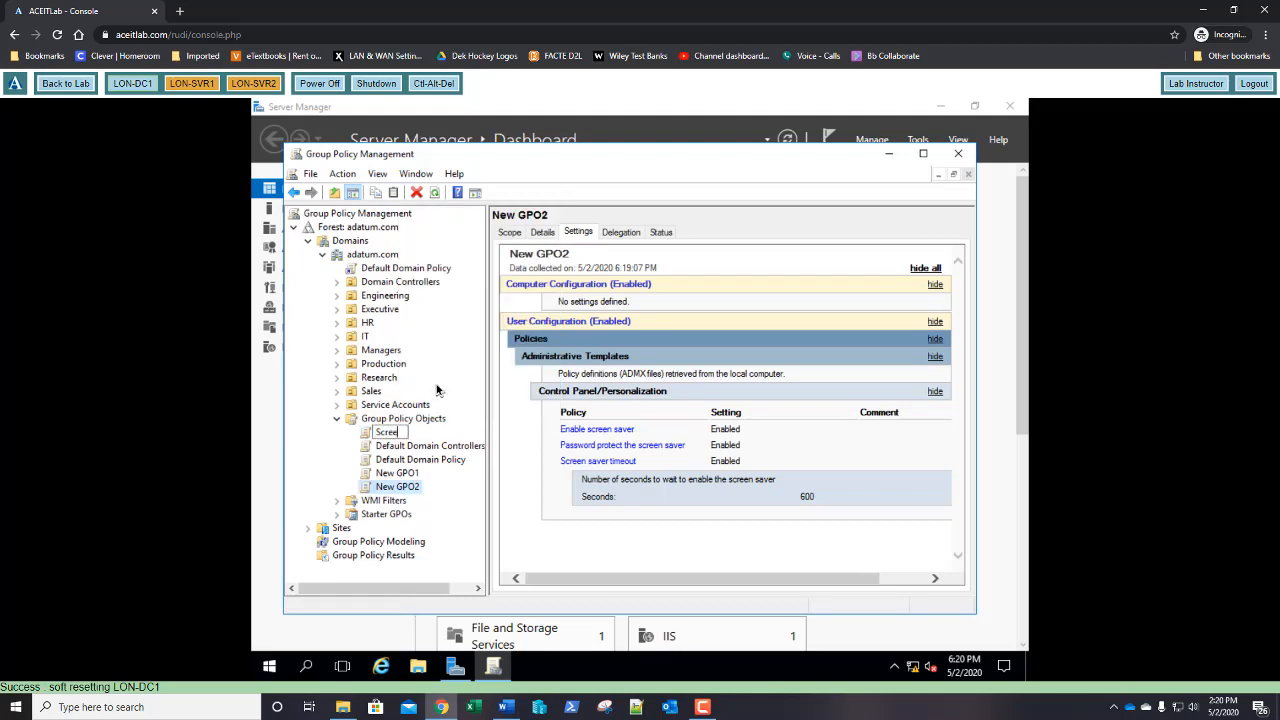
{"action": "type", "text": "ner Settings"}
{"action": "key", "text": "Return"}
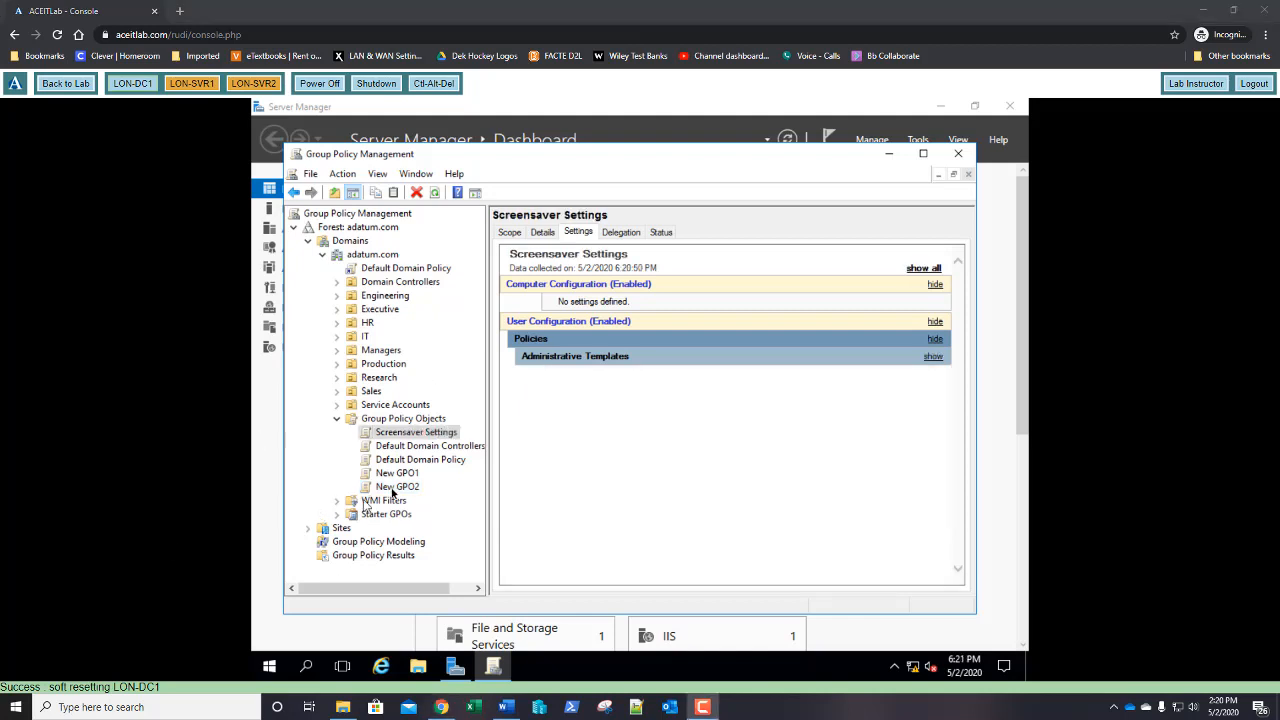
Link the existing Screensaver Settings GPO to the Managers OU
{"action": "right_click", "coordinate": [376, 354]}
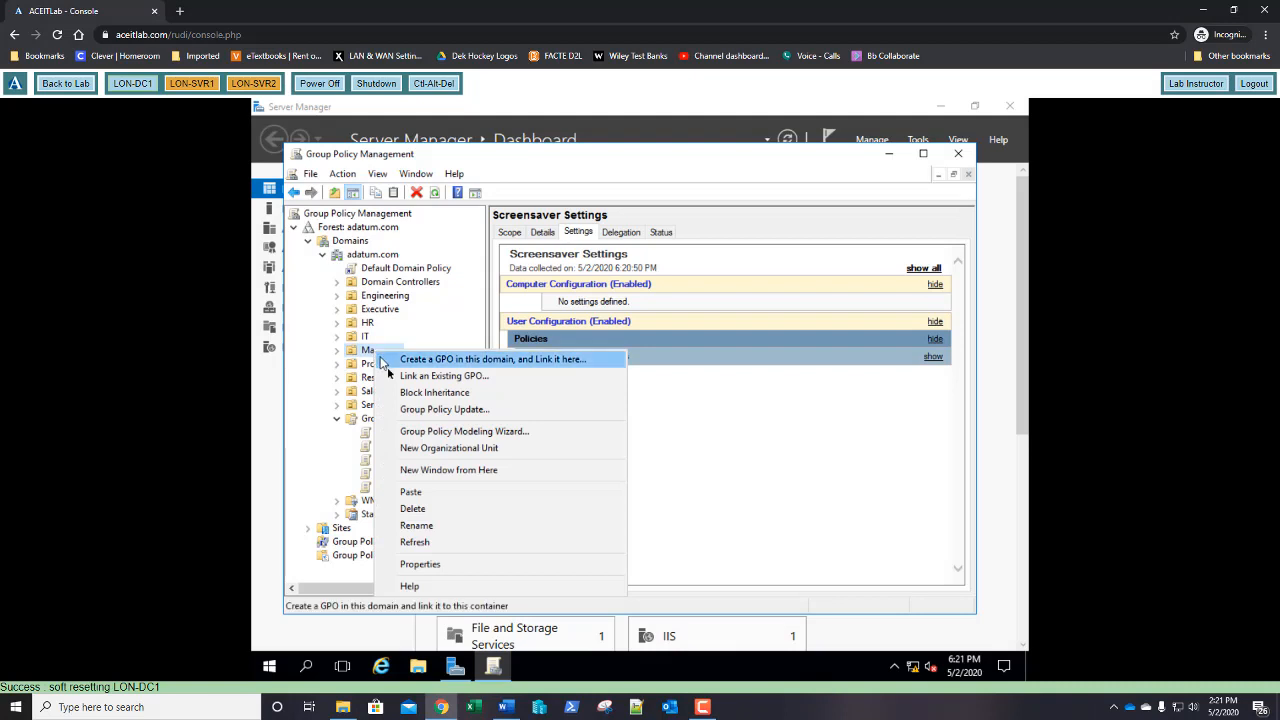
{"action": "left_click", "coordinate": [395, 377]}
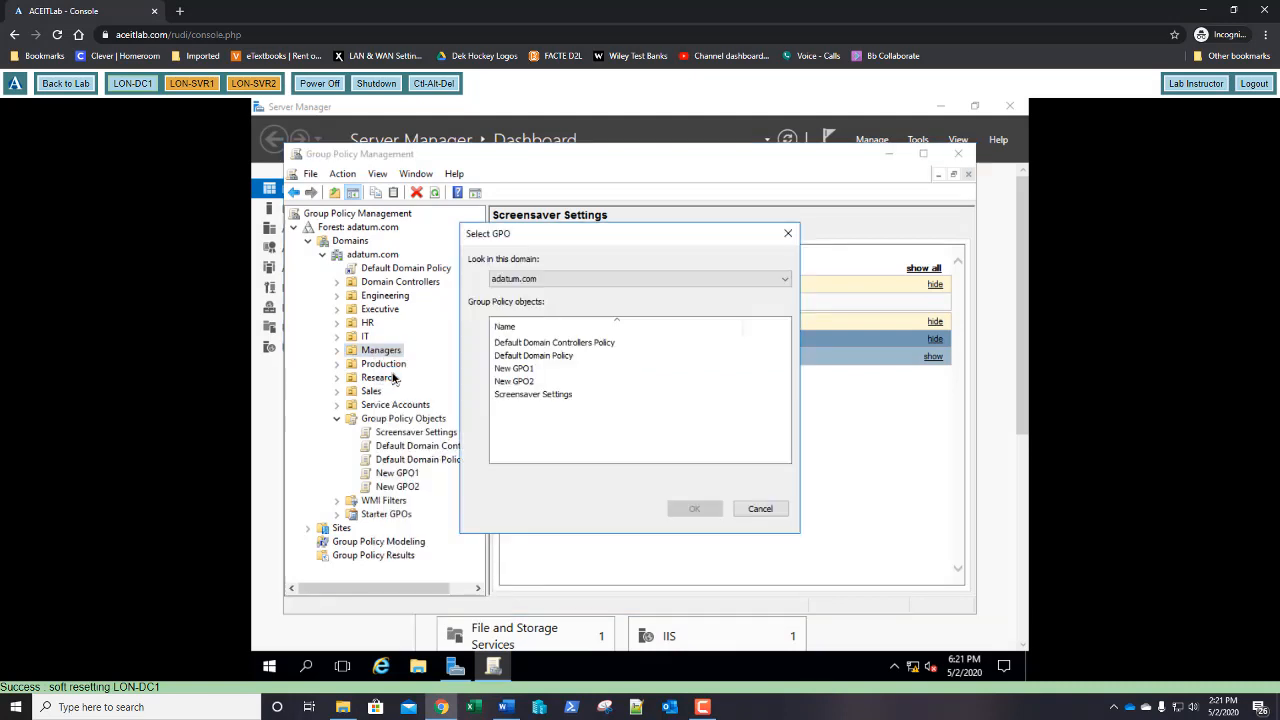
{"action": "left_click", "coordinate": [506, 400]}
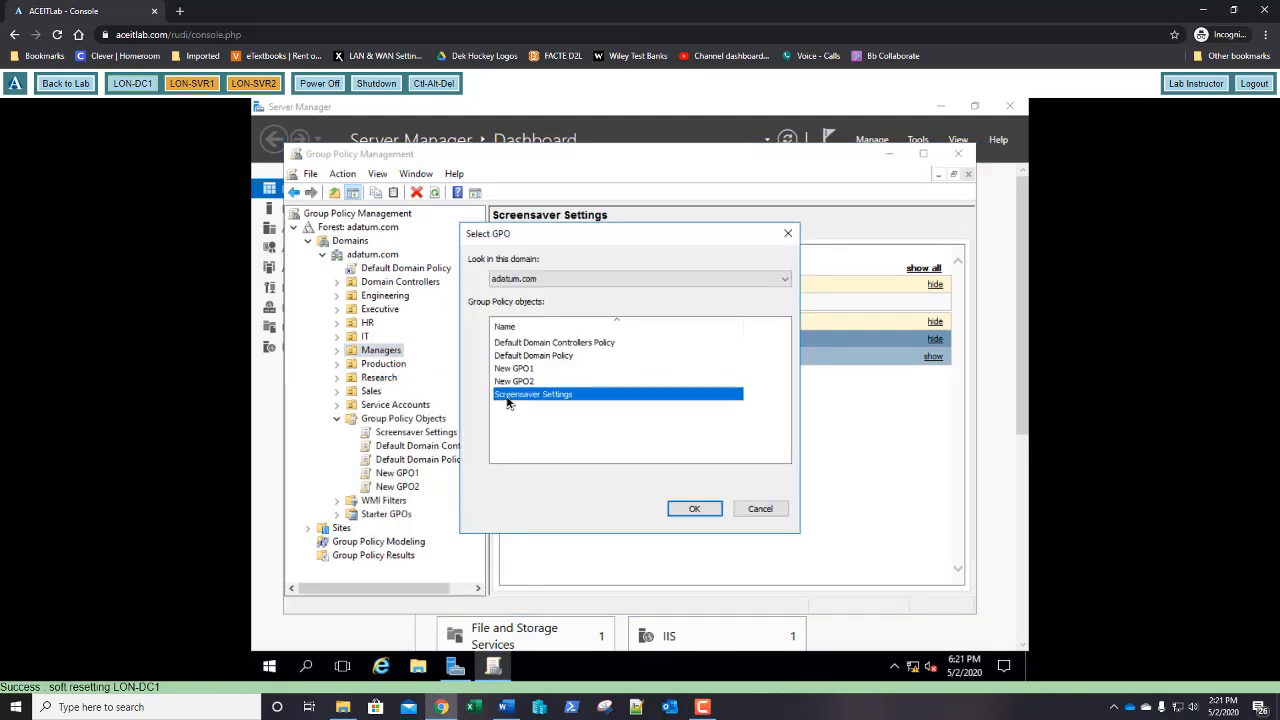
{"action": "left_click", "coordinate": [690, 511]}
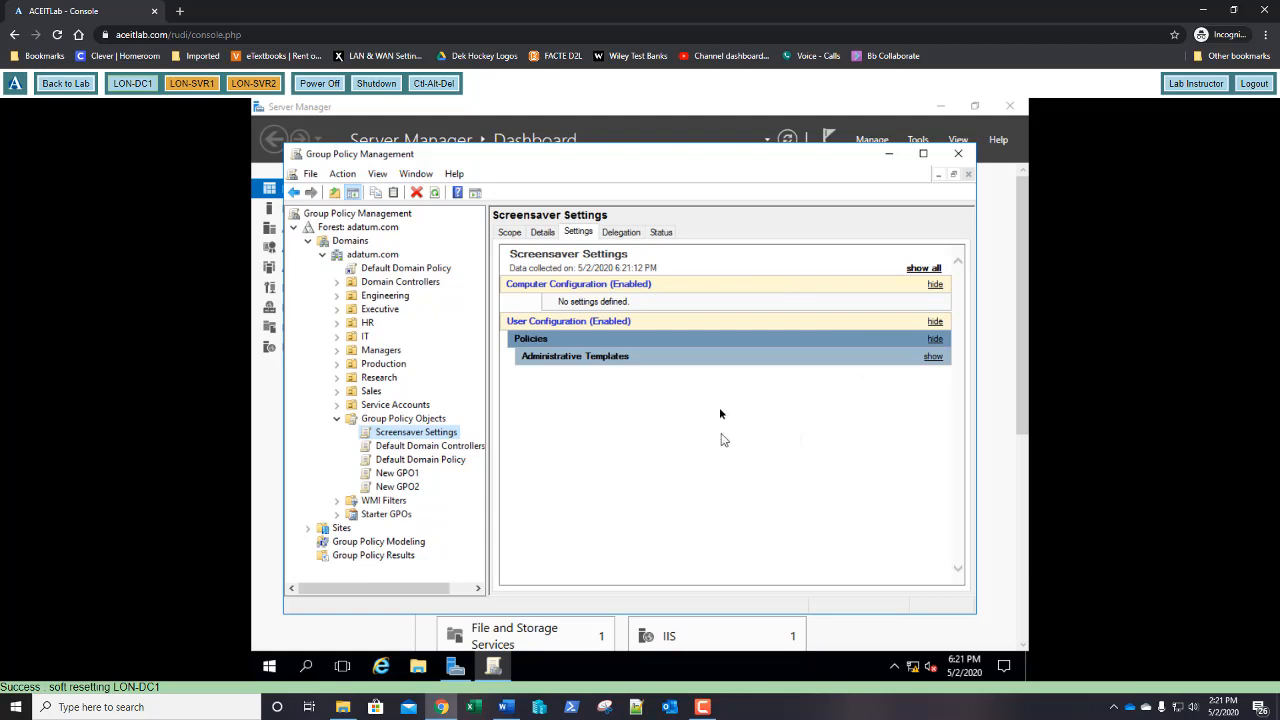
Check the Scope tab of Screensaver Settings to confirm its link at adatum.com/Managers
{"action": "left_click", "coordinate": [510, 234]}
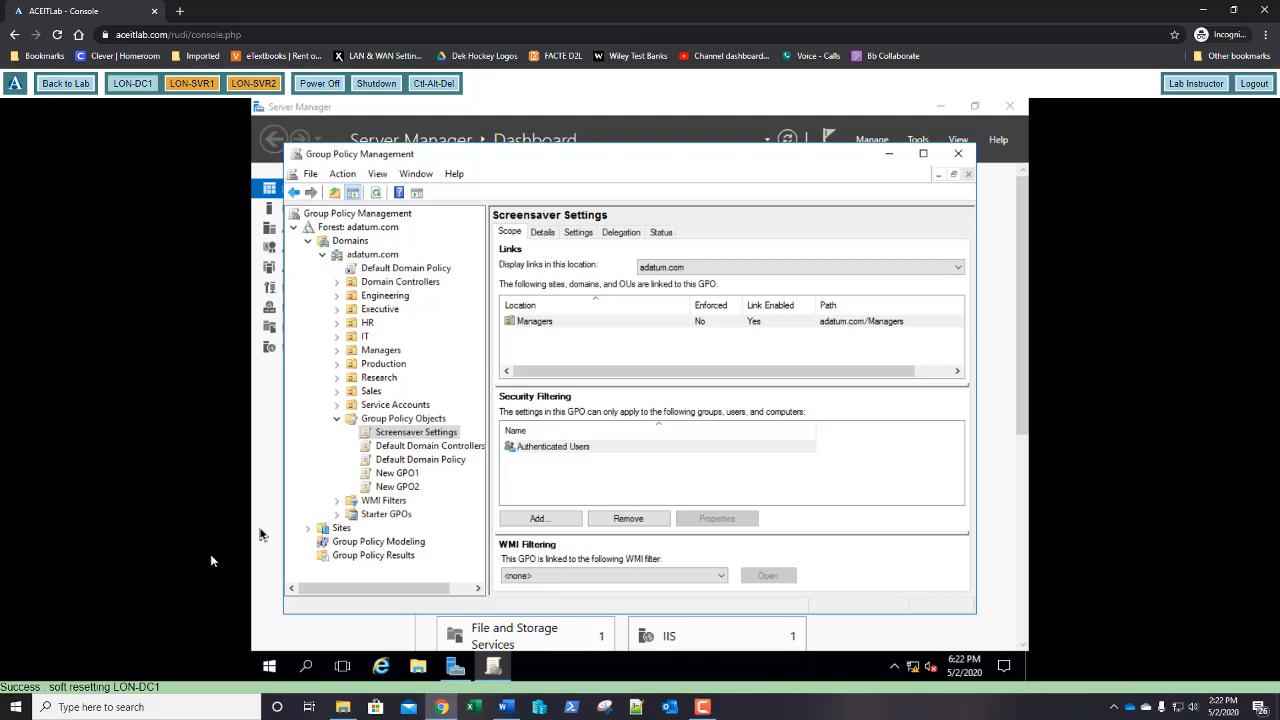
Launch Command Prompt from Run with cmd and start the DcGPOFix utility
{"action": "left_click", "coordinate": [270, 670]}
{"action": "right_click", "coordinate": [270, 672]}
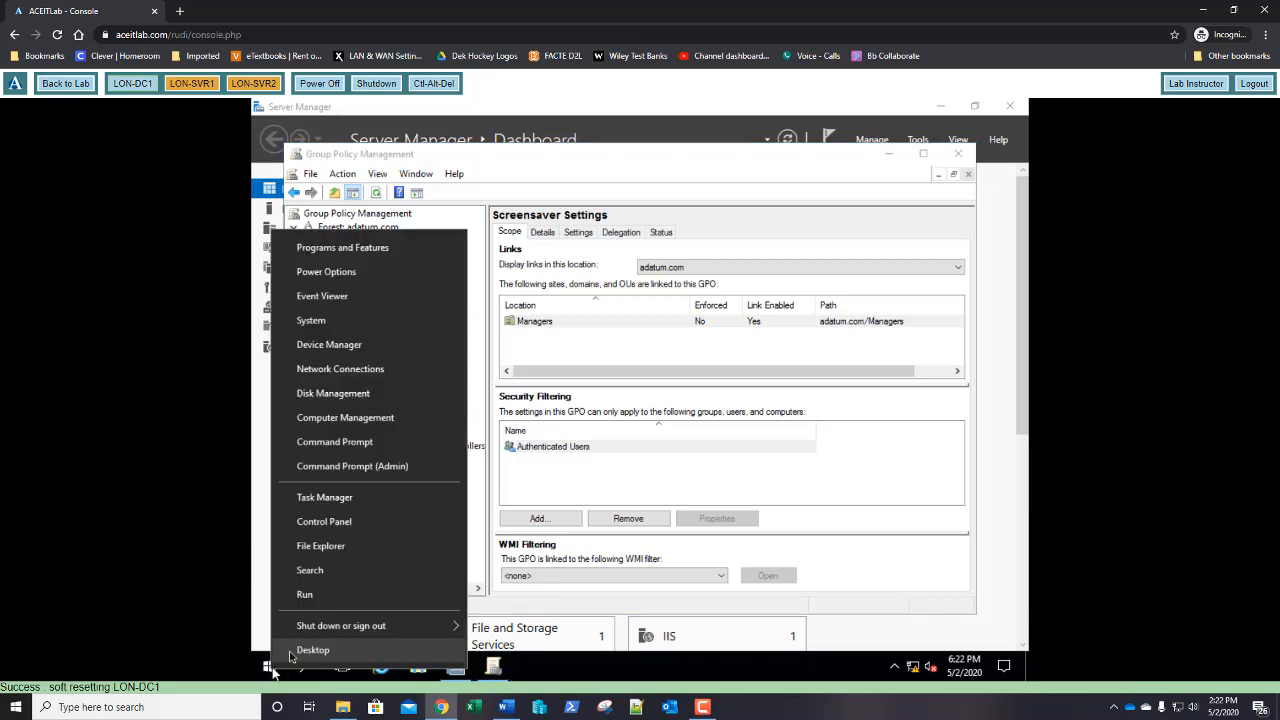
{"action": "left_click", "coordinate": [305, 594]}
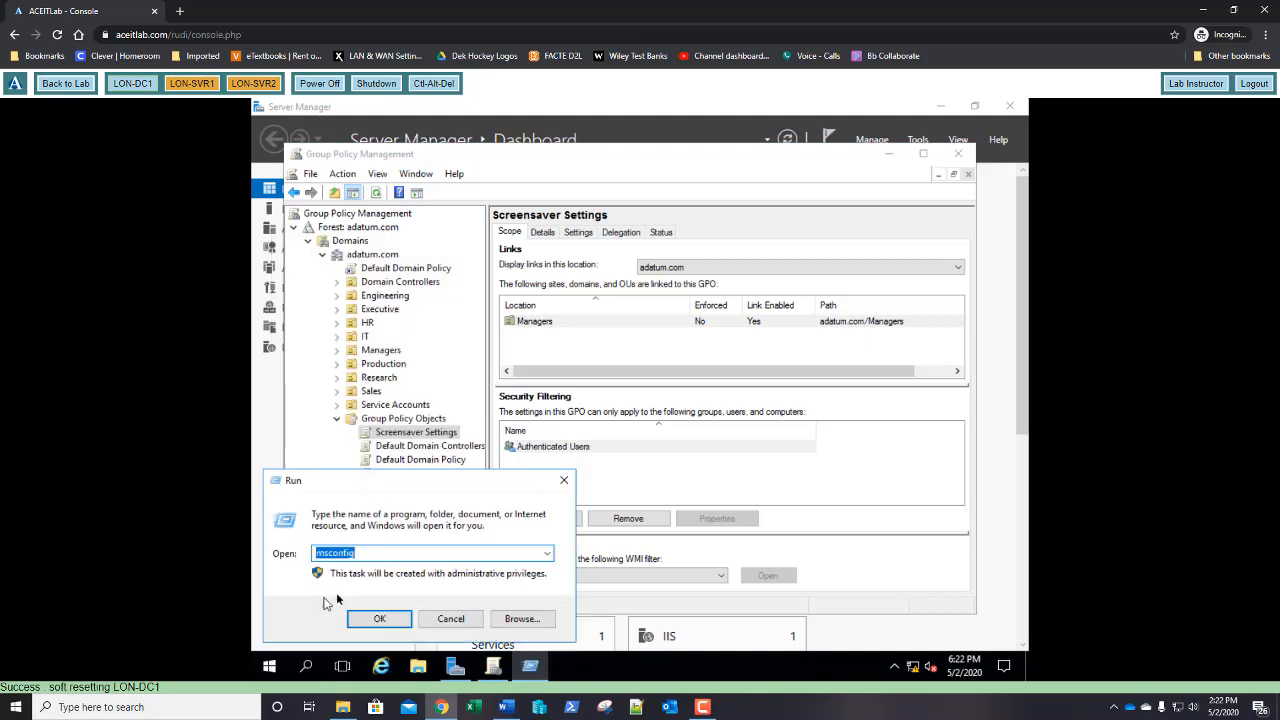
{"action": "type", "text": "cmd"}
{"action": "key", "text": "Return"}
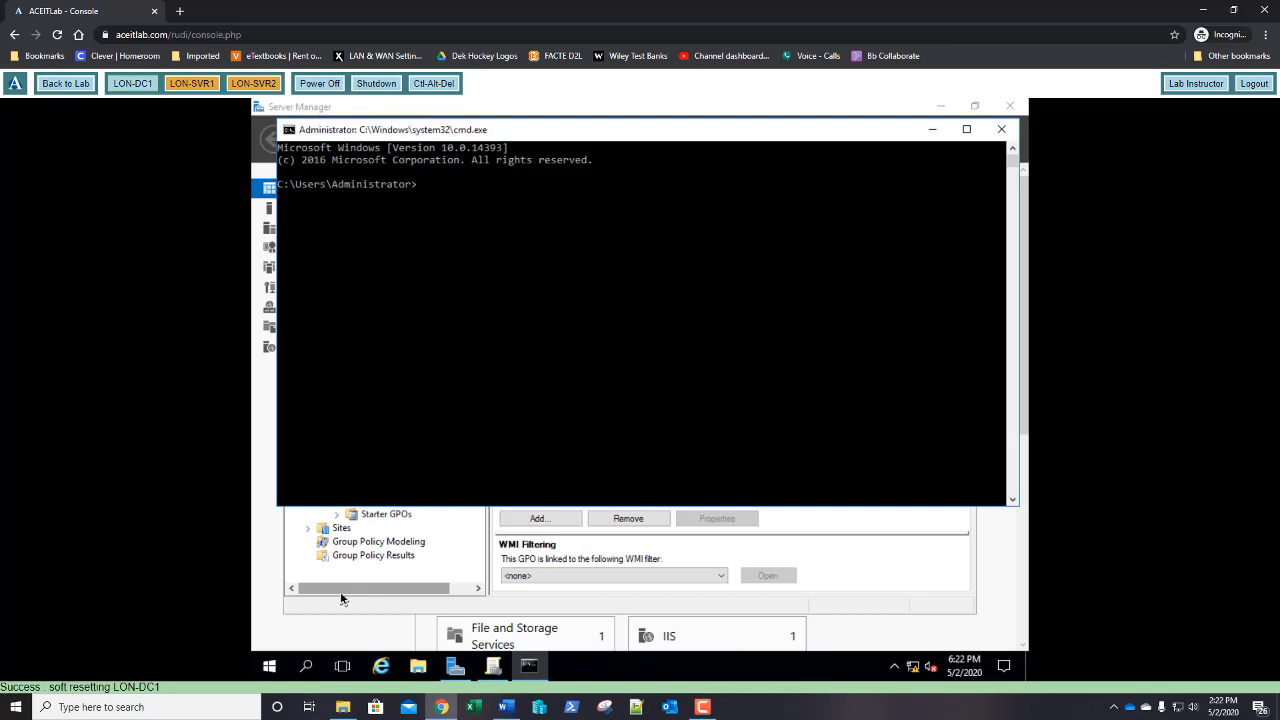
{"action": "type", "text": "dc"}
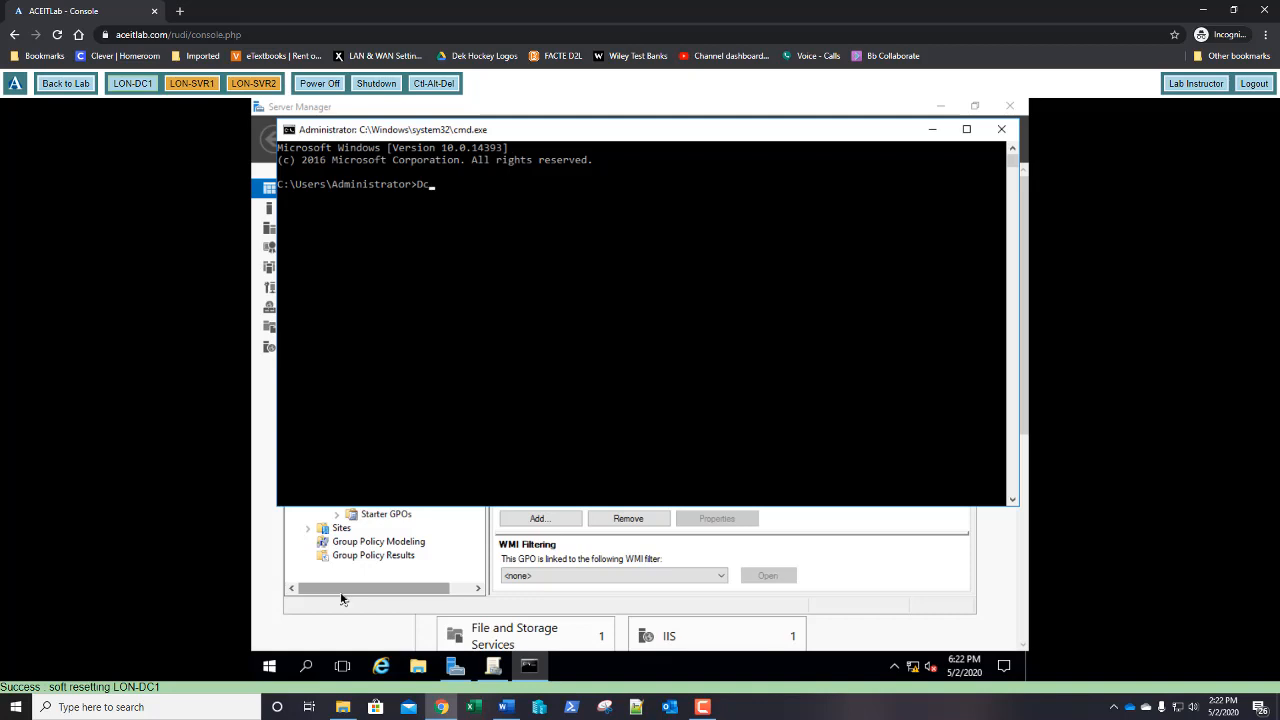
{"action": "type", "text": "GPOFix"}
{"action": "key", "text": "Return"}
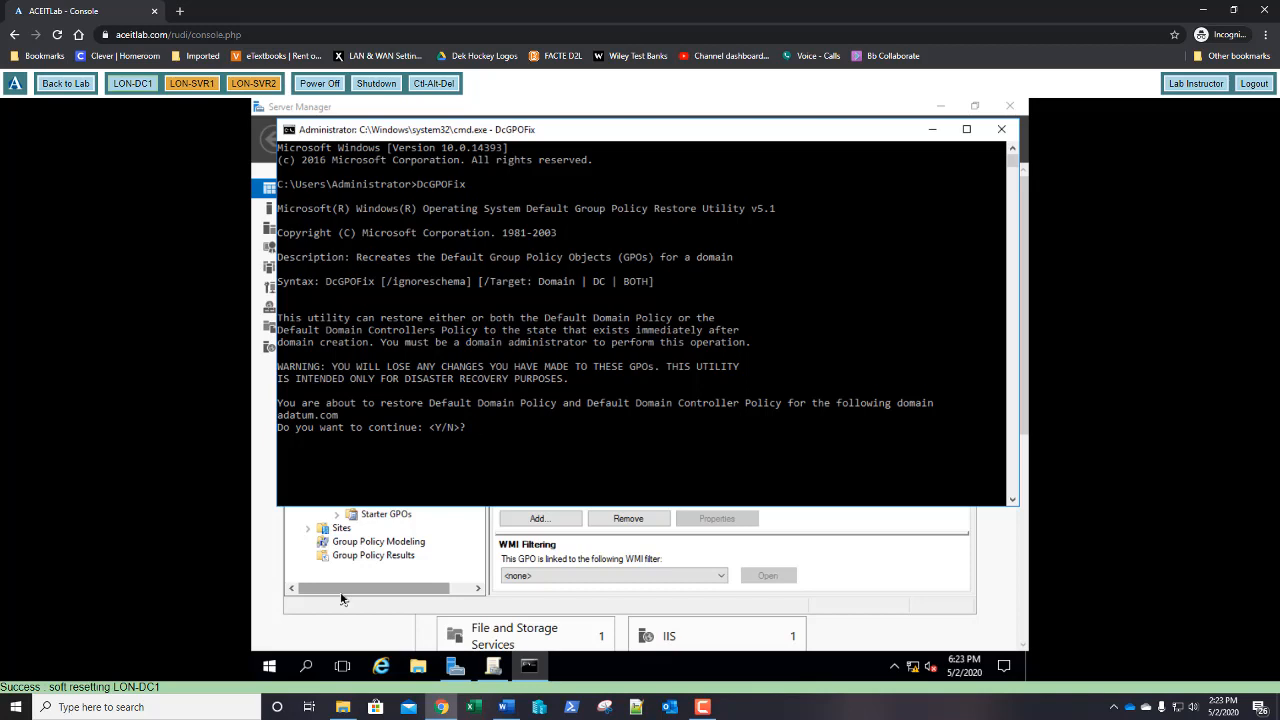
Answer y to both DcGPOFix prompts to restore the default domain policies, then exit Command Prompt
{"action": "type", "text": "y"}
{"action": "key", "text": "Return"}
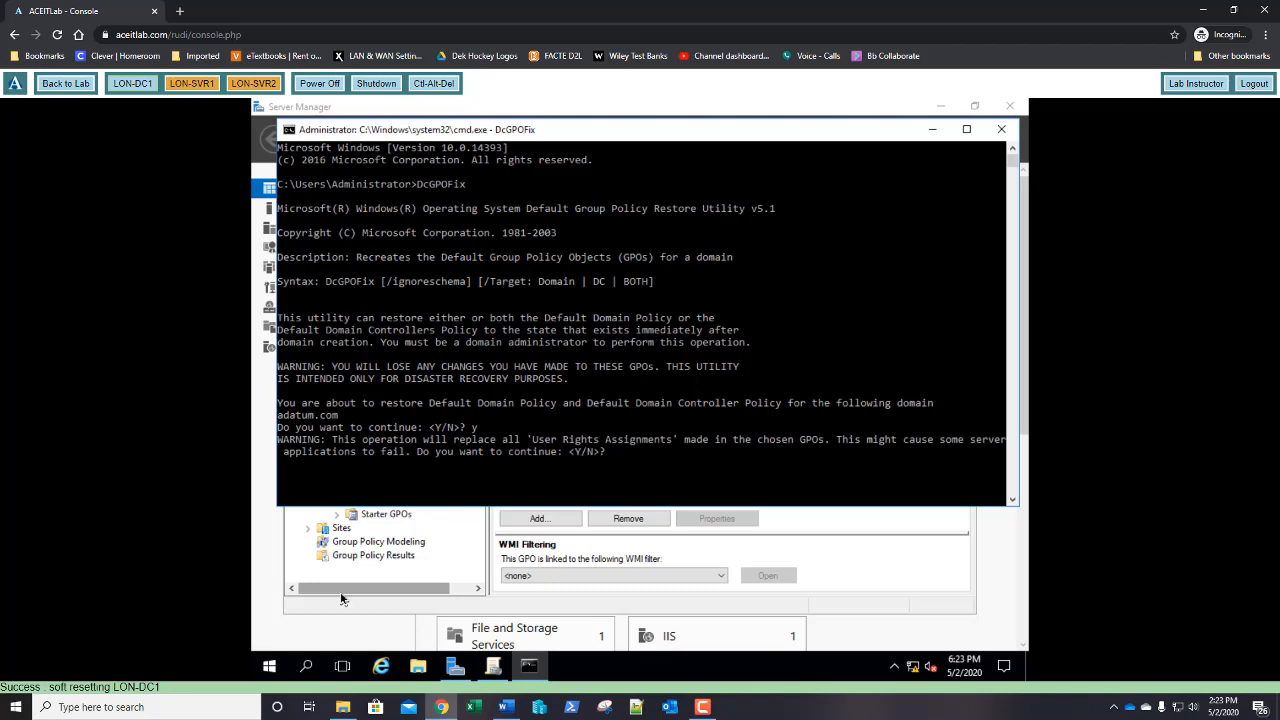
{"action": "type", "text": "y"}
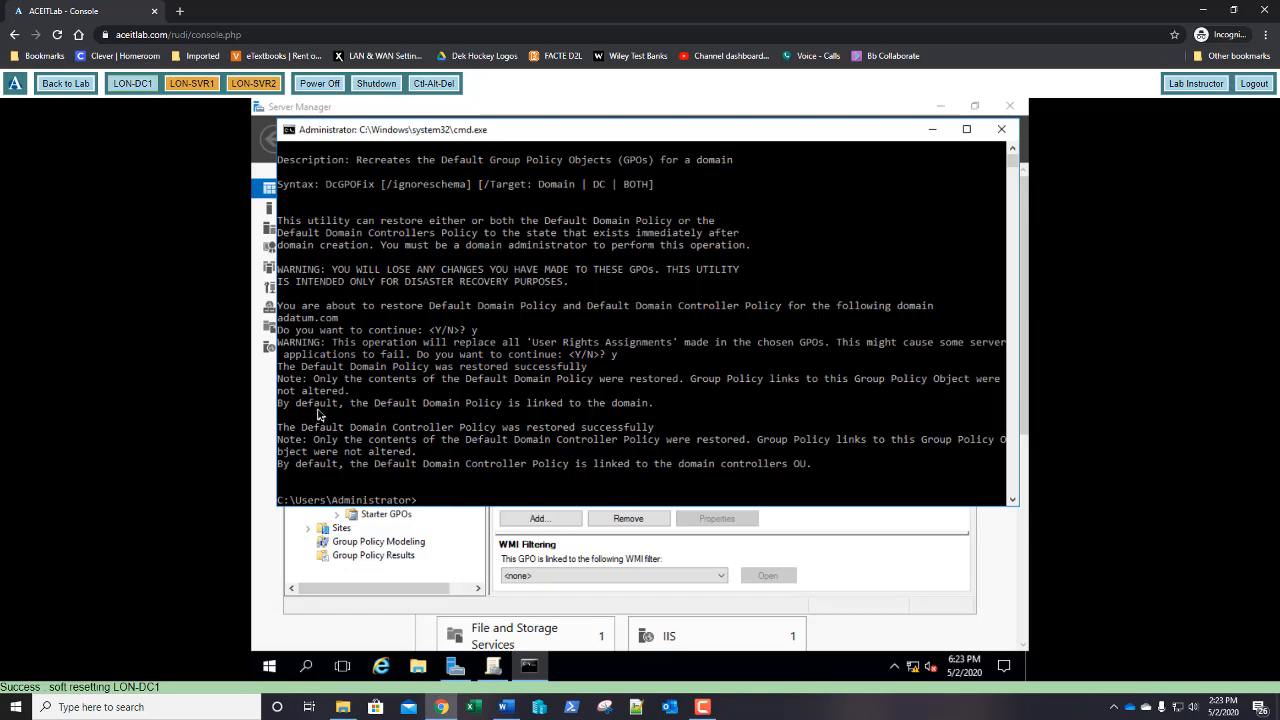
{"action": "type", "text": "exit"}
{"action": "key", "text": "Return"}
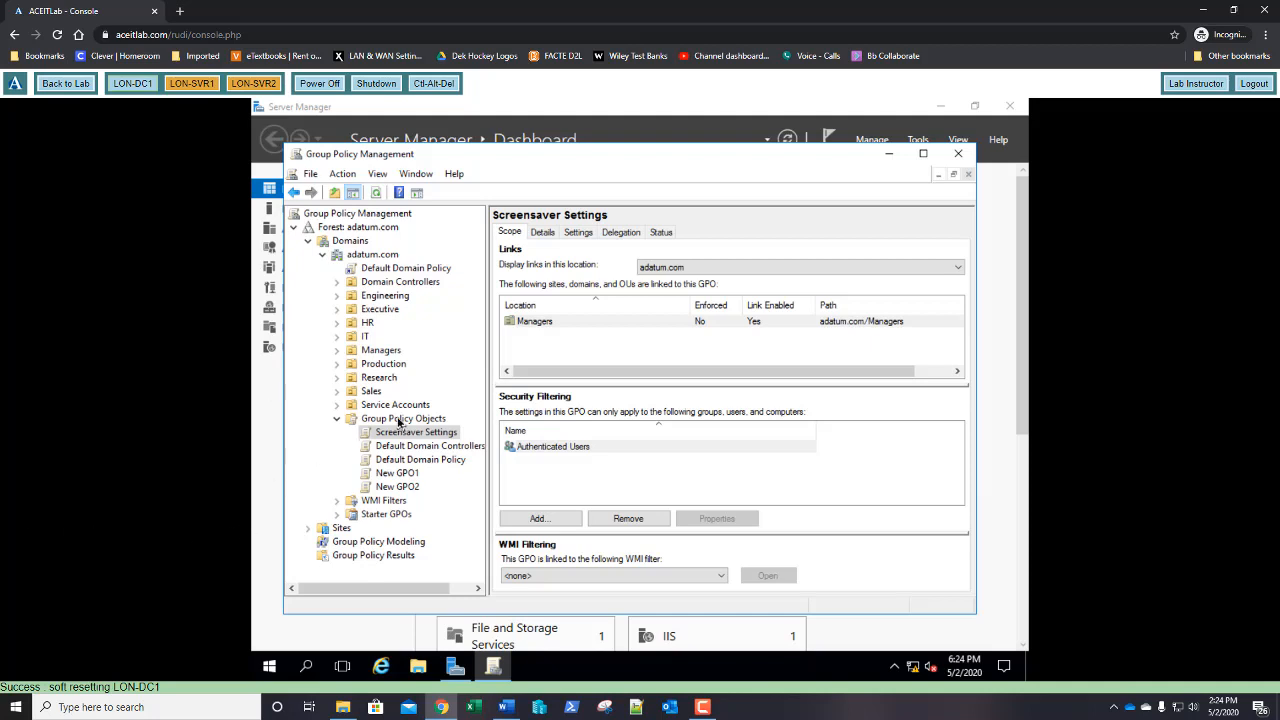
Add the domain user to the Group Policy Objects Delegation list of accounts allowed to create GPOs
{"action": "left_click", "coordinate": [398, 420]}
{"action": "left_click", "coordinate": [551, 271]}
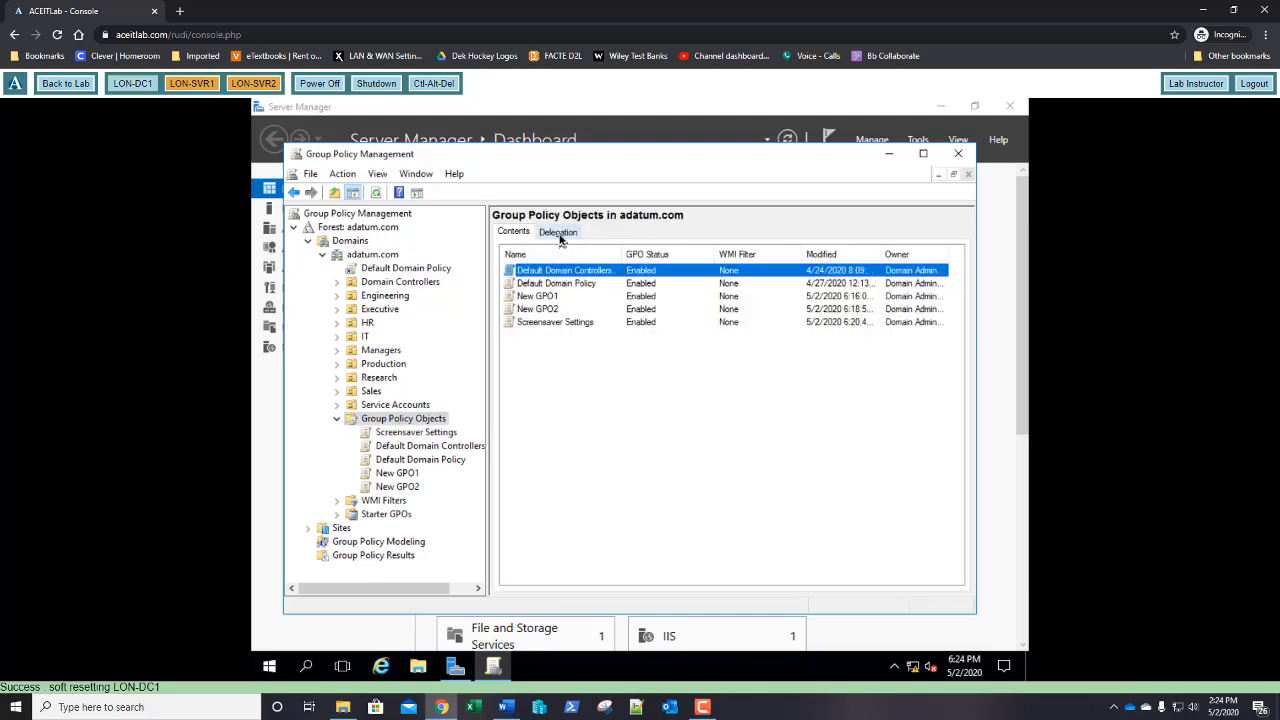
{"action": "left_click", "coordinate": [559, 234]}
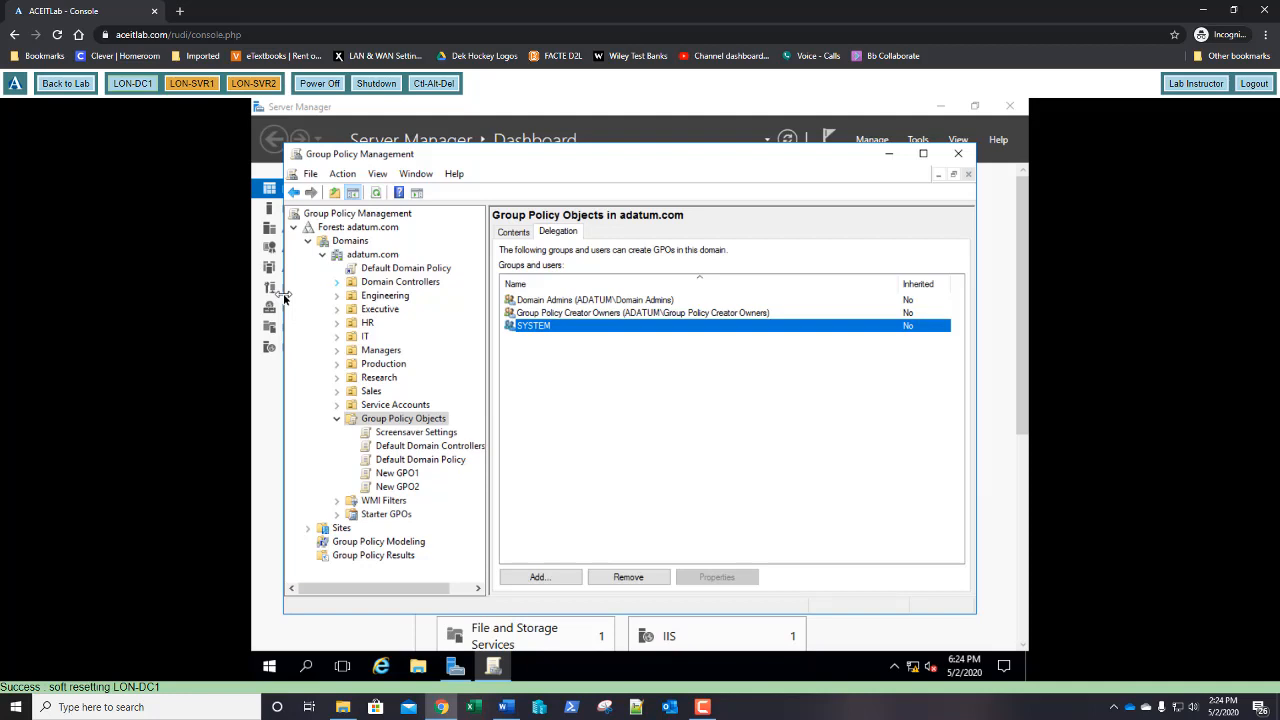
{"action": "left_click", "coordinate": [541, 577]}
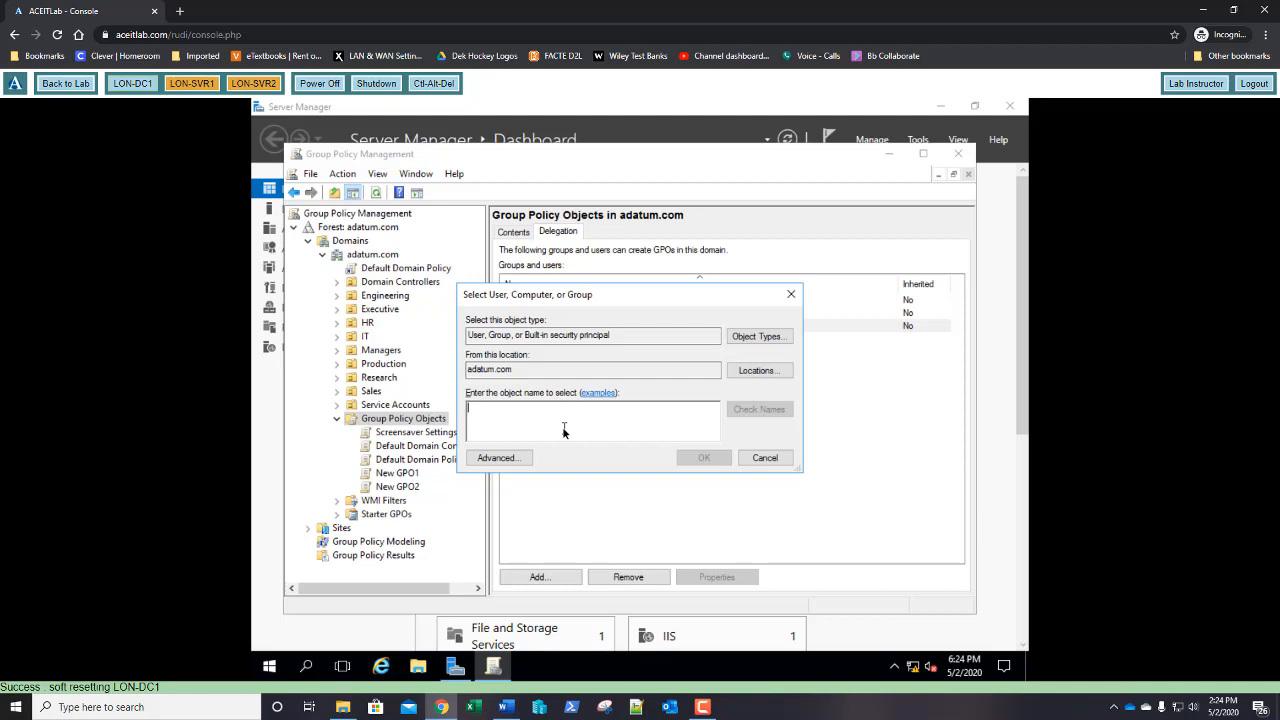
{"action": "type", "text": "beth "}
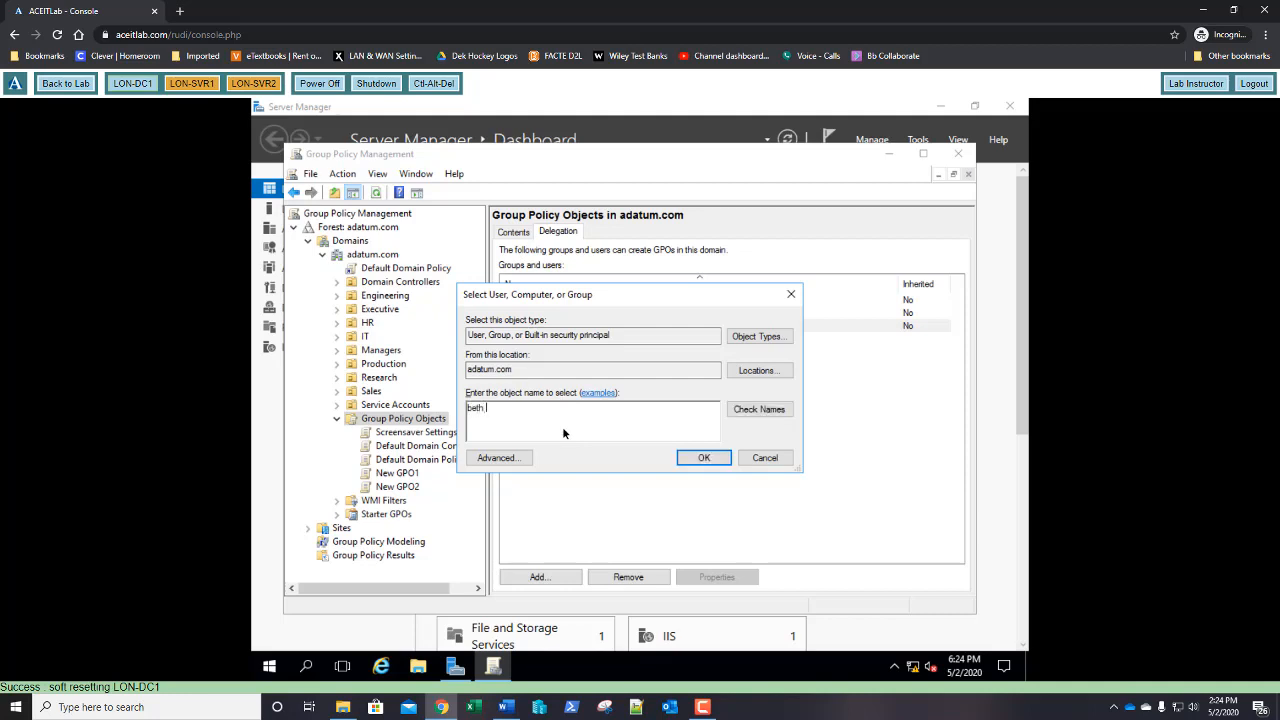
{"action": "type", "text": "burke"}
{"action": "left_click", "coordinate": [746, 413]}
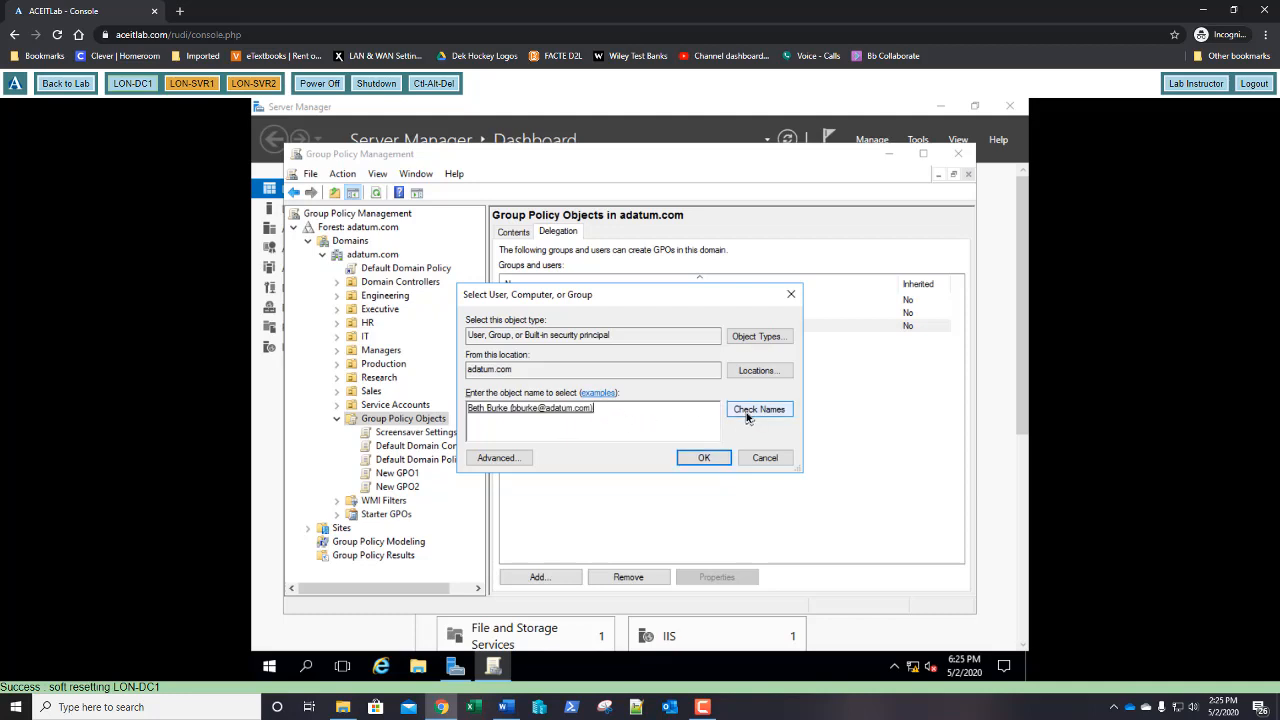
{"action": "left_click", "coordinate": [704, 460]}
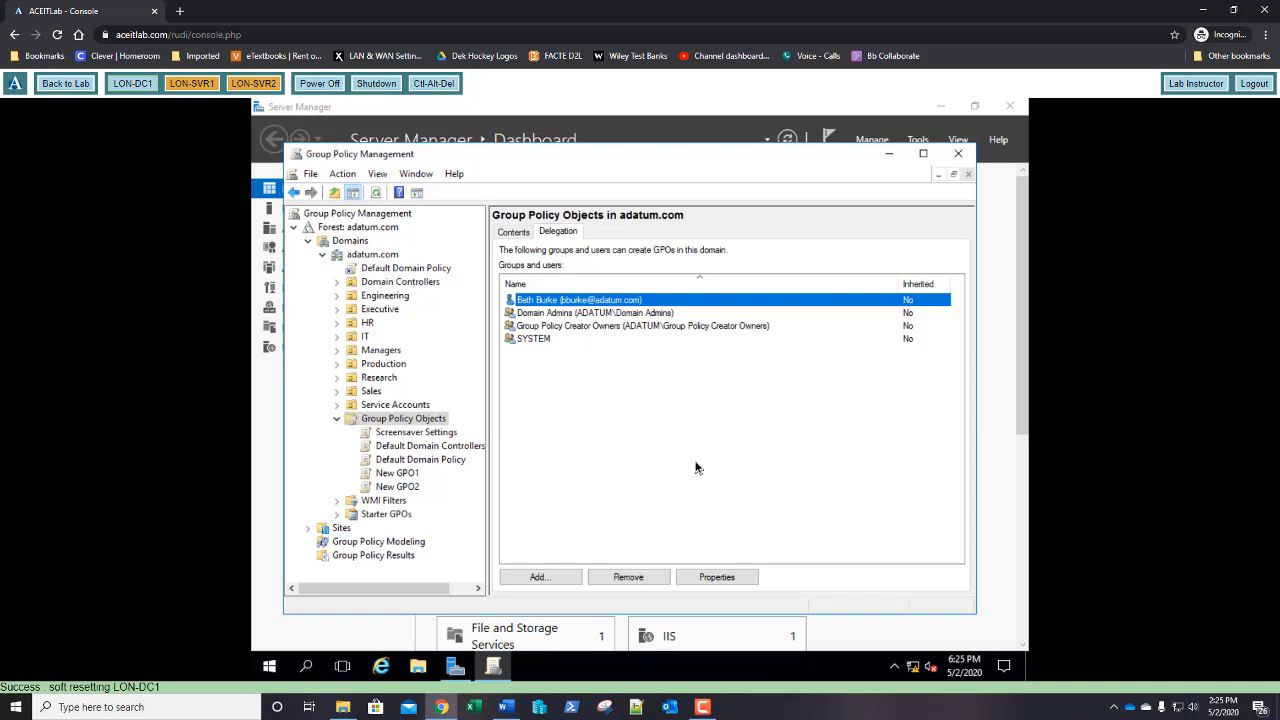
Grant the domain user Edit settings, delete, modify security on New GPO1, then close the console
{"action": "left_click", "coordinate": [397, 474]}
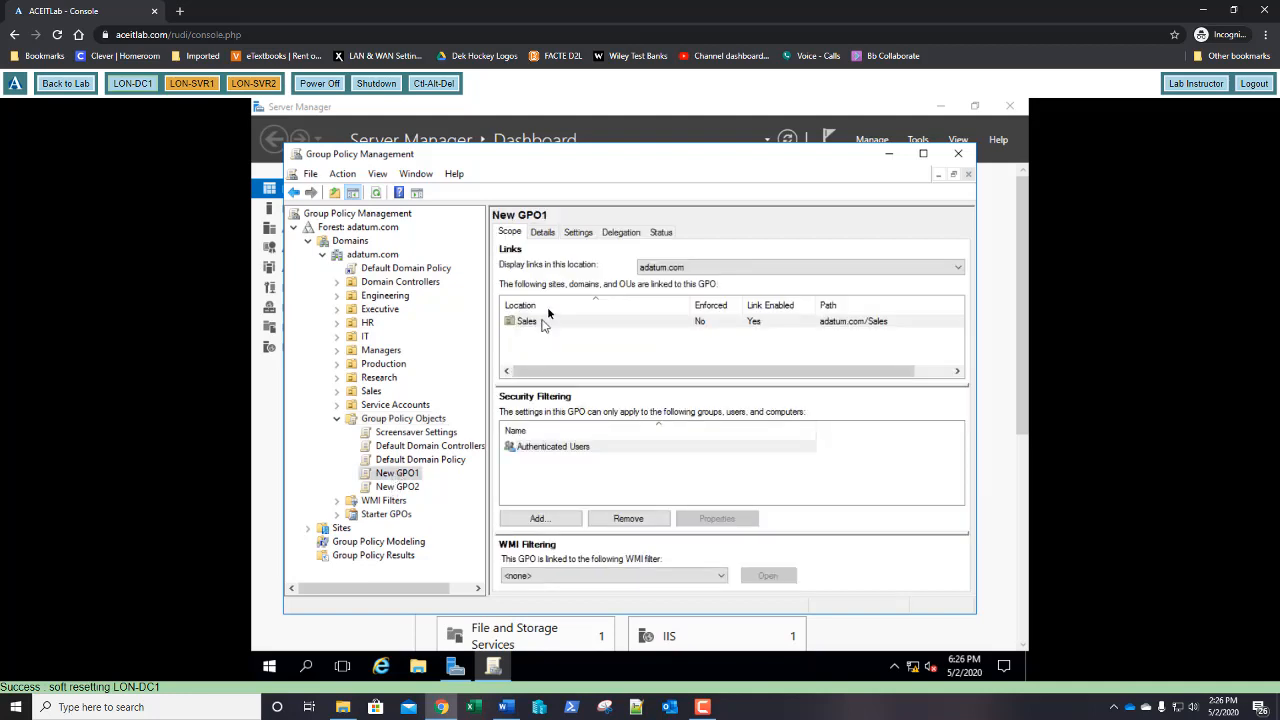
{"action": "left_click", "coordinate": [620, 233]}
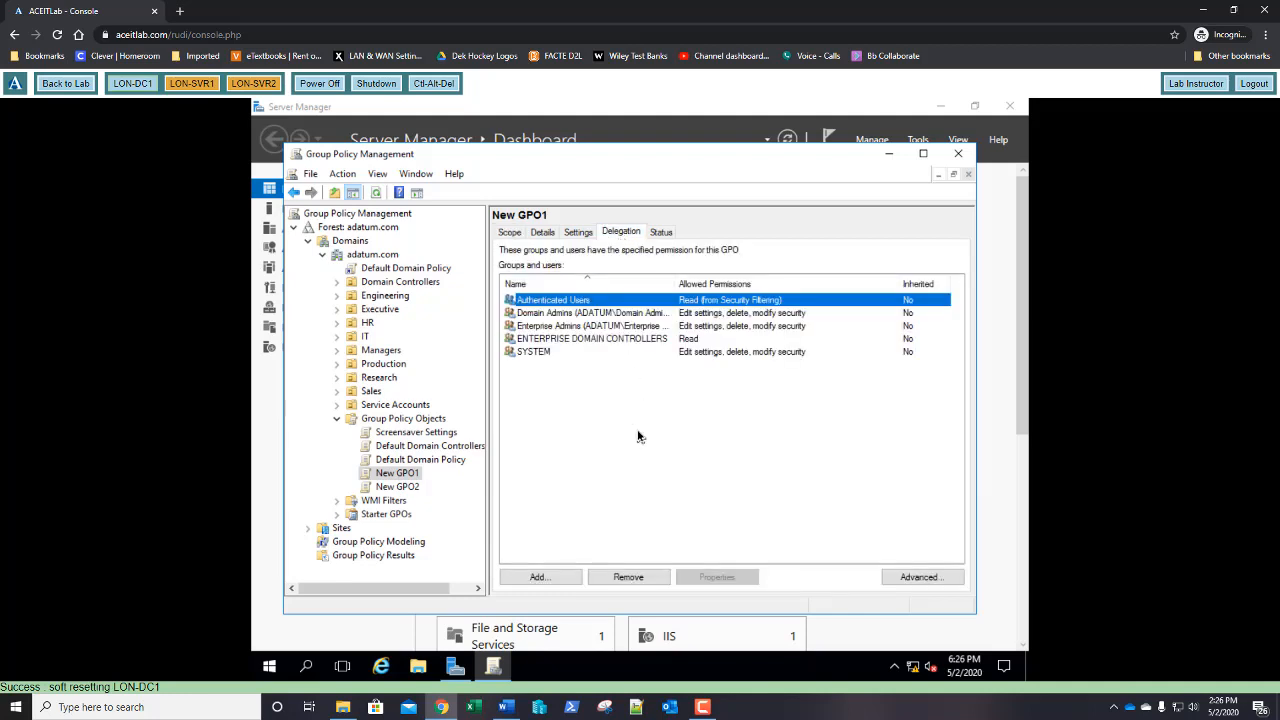
{"action": "left_click", "coordinate": [540, 577]}
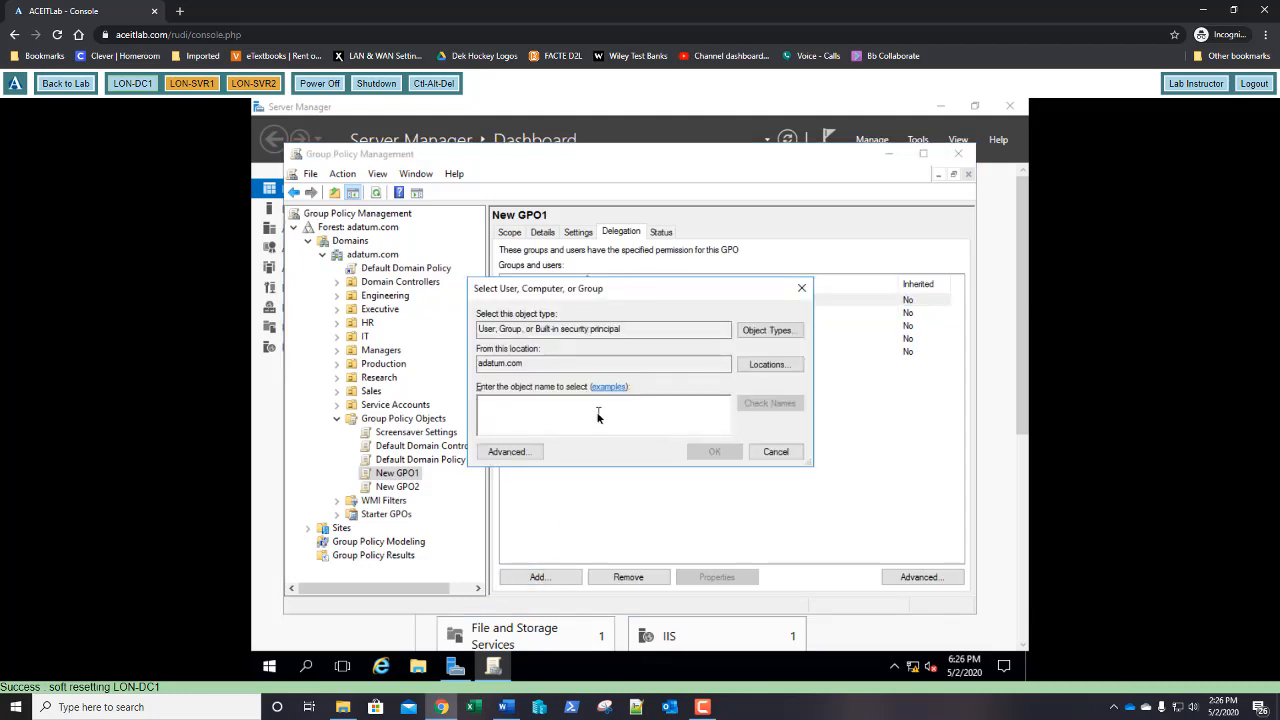
{"action": "type", "text": "beth"}
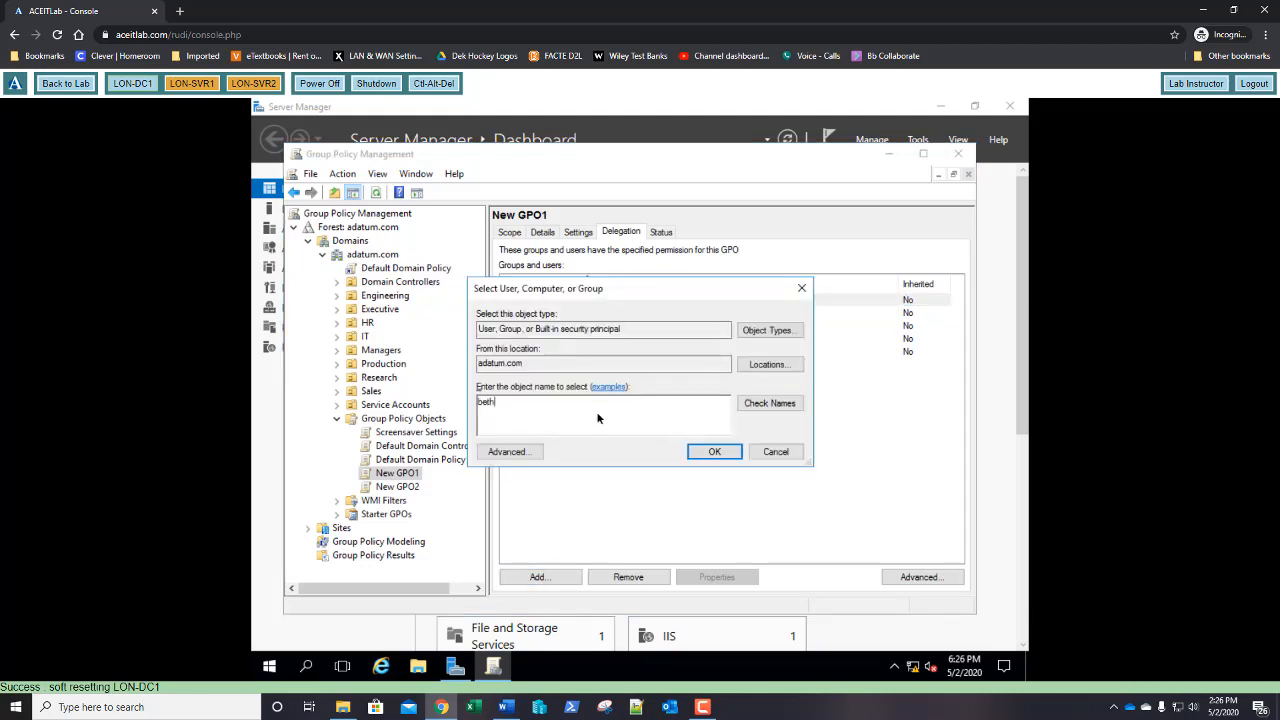
{"action": "type", "text": " burke"}
{"action": "key", "text": "Return"}
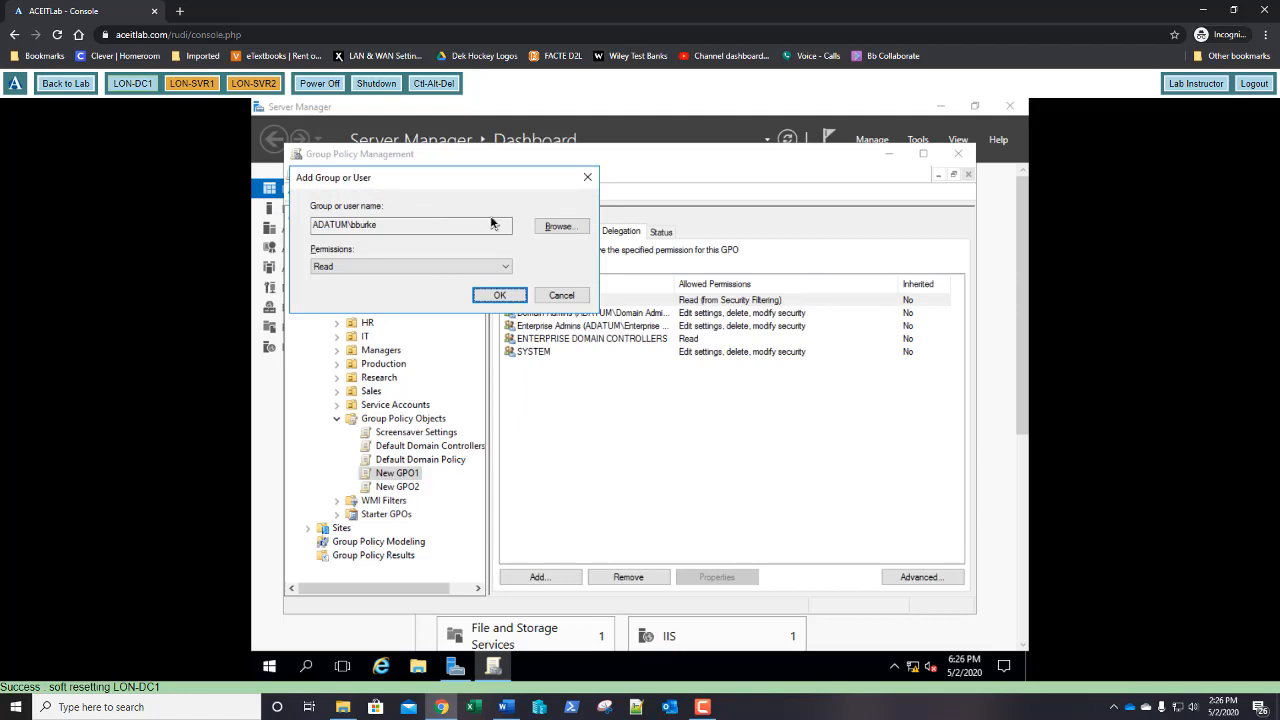
{"action": "left_click", "coordinate": [398, 267]}
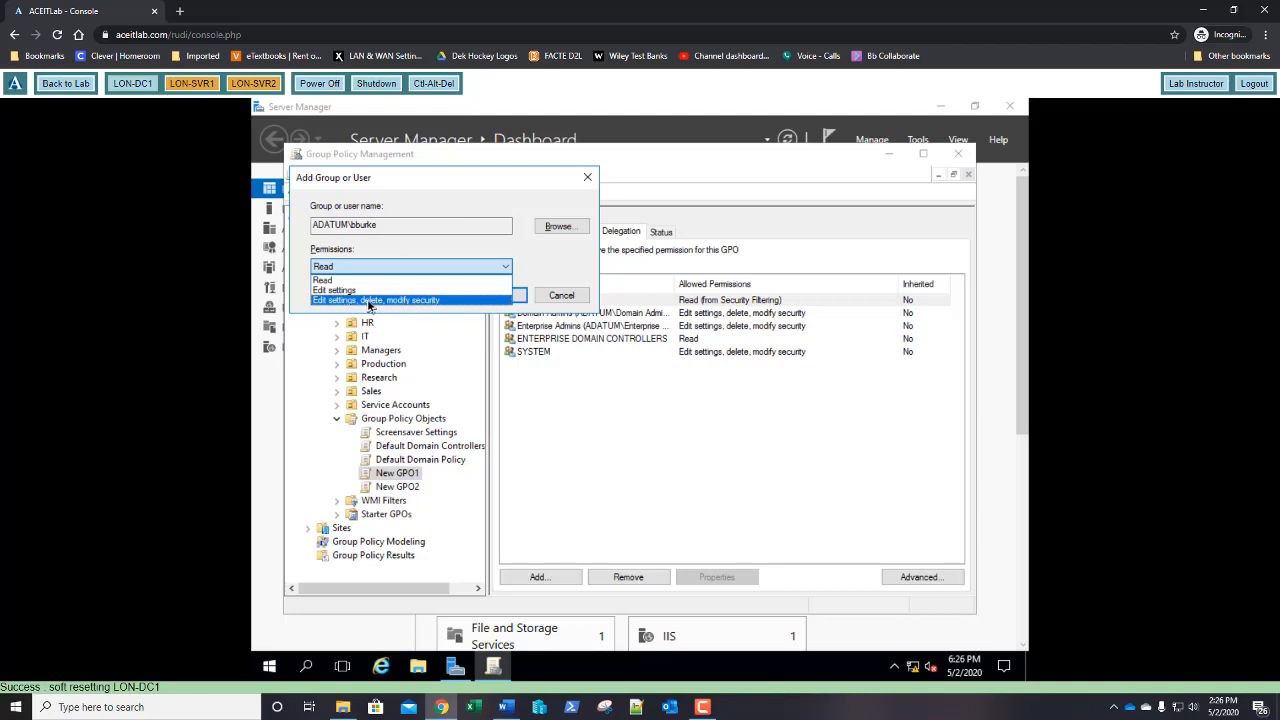
{"action": "left_click", "coordinate": [369, 301]}
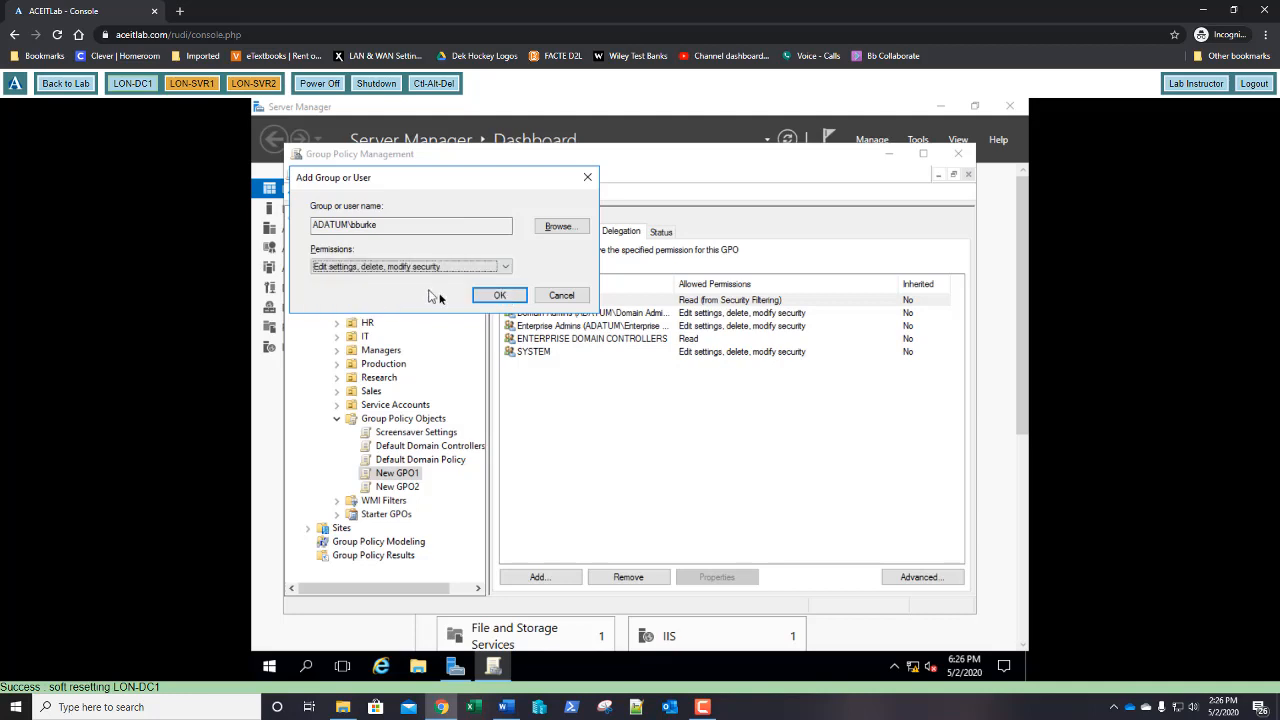
{"action": "left_click", "coordinate": [500, 296]}
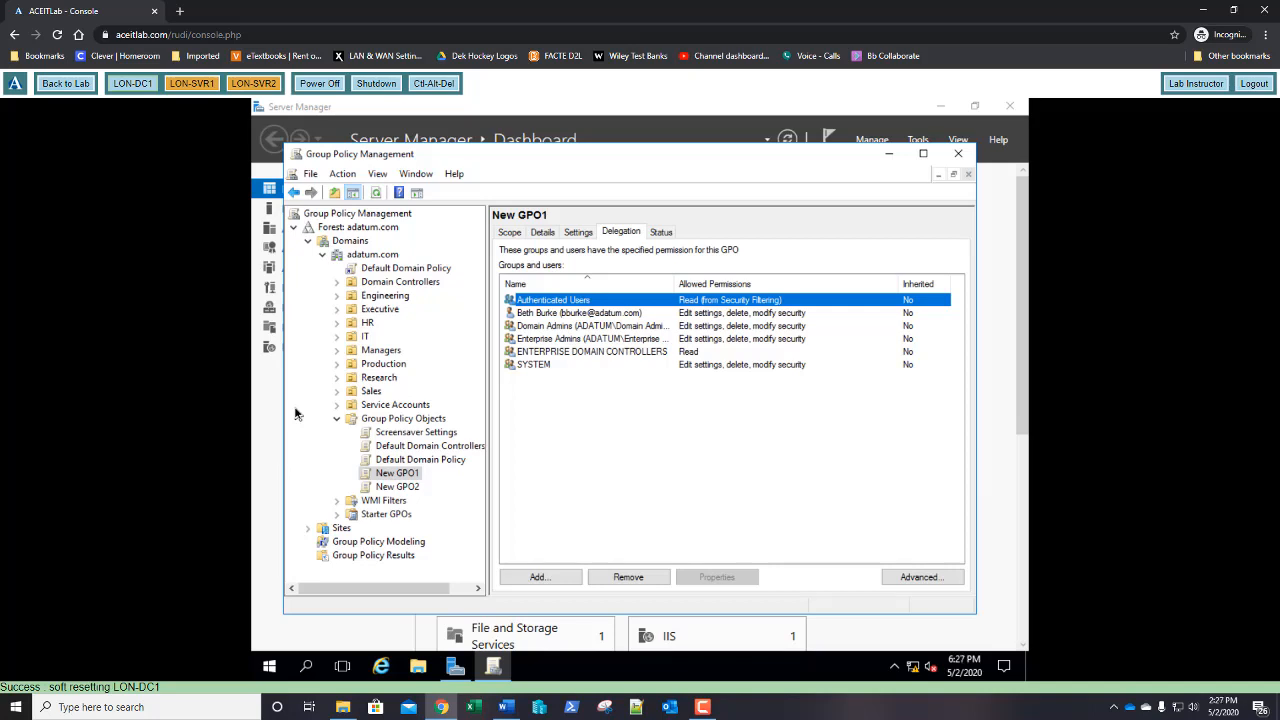
{"action": "left_click", "coordinate": [957, 157]}
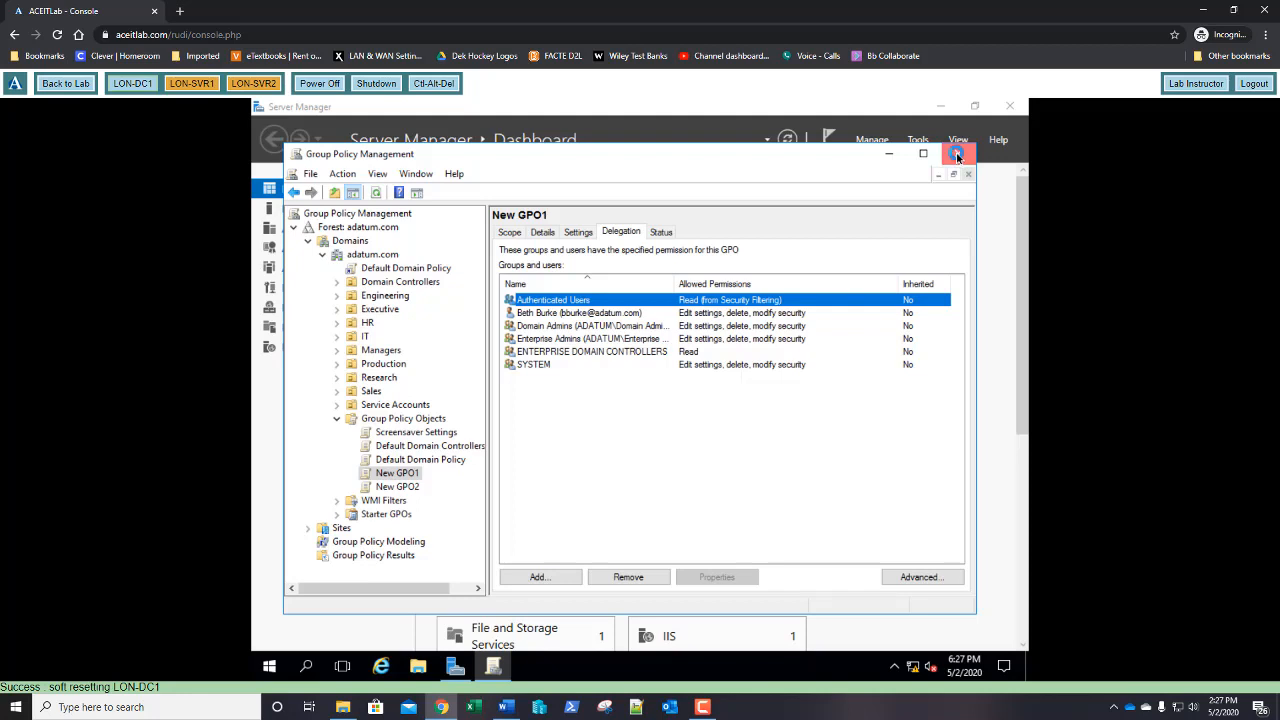